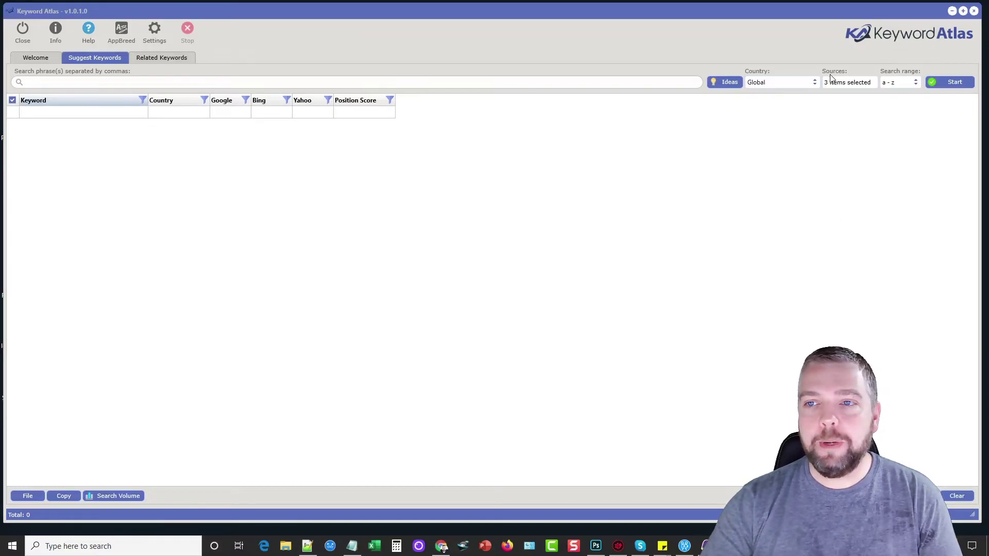
- Open Keyword Atlas's Sources list, which shows Google, Bing and Yahoo ticked
{"action": "left_click", "coordinate": [844, 82]}
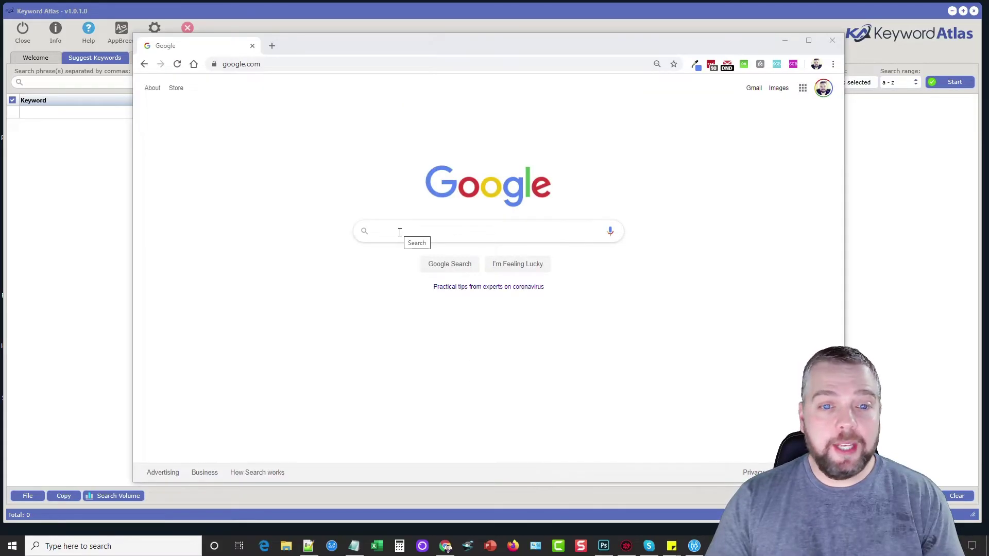
- Put the cursor in the empty search box on Google's homepage
{"action": "left_click", "coordinate": [400, 232]}
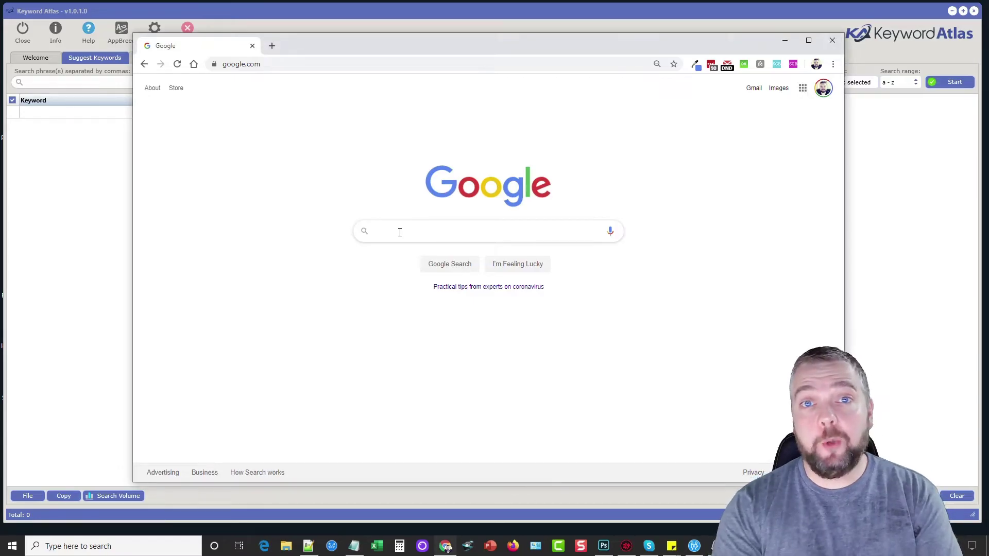
- Enter 'best security cameras for' in Google's search box, correcting typos, to see its autocomplete suggestions
{"action": "type", "text": "bes"}
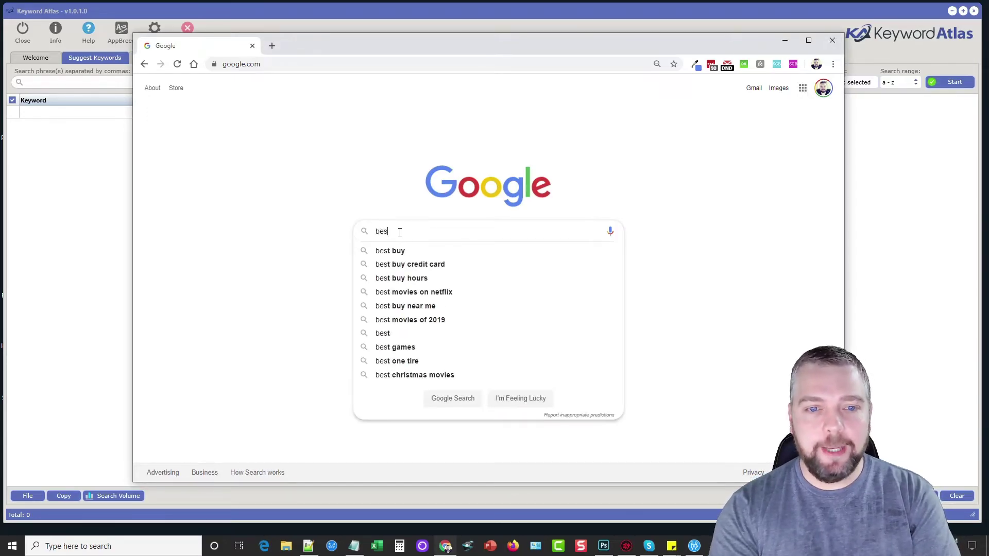
{"action": "type", "text": "t security cameas"}
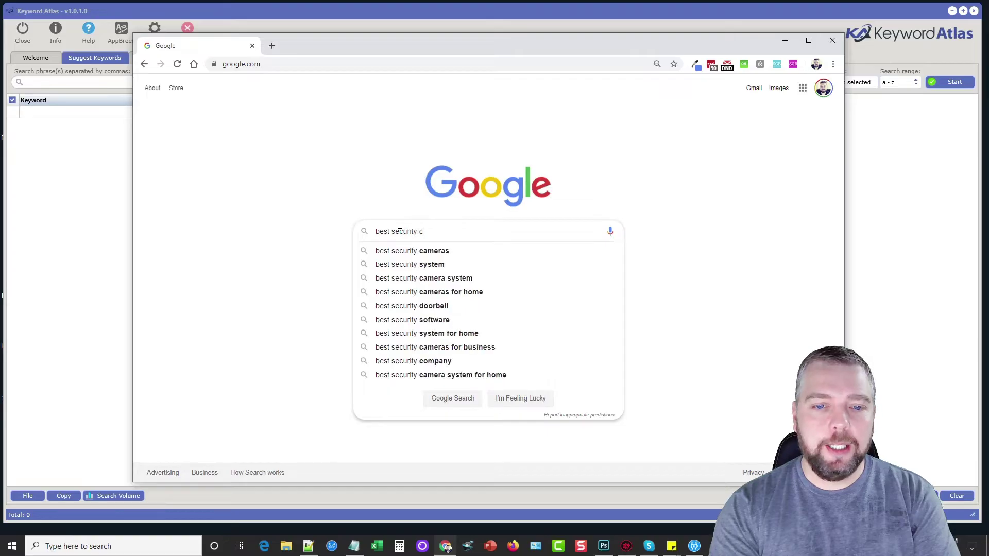
{"action": "key", "text": "BackSpace"}
{"action": "key", "text": "BackSpace"}
{"action": "key", "text": "BackSpace"}
{"action": "type", "text": "ras fr"}
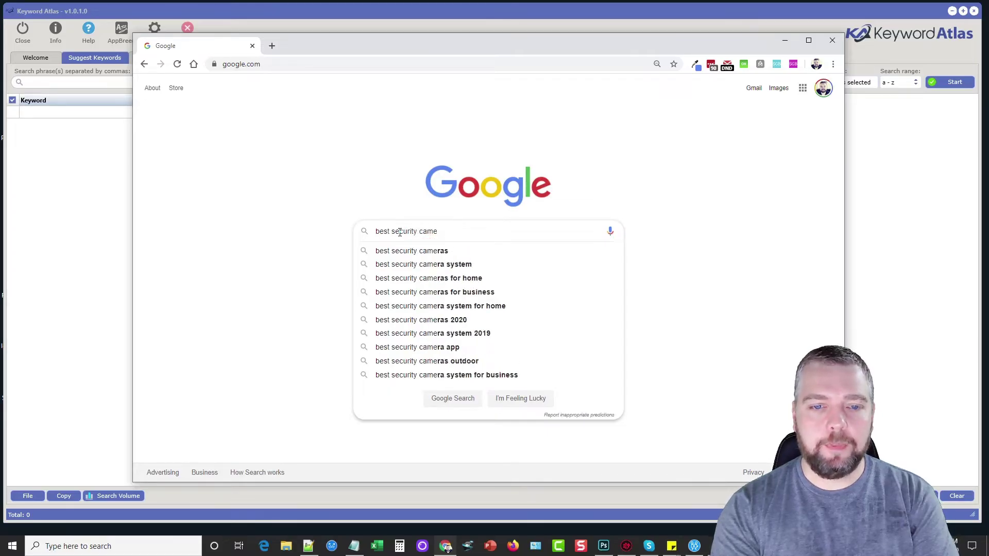
{"action": "key", "text": "BackSpace"}
{"action": "type", "text": "or"}
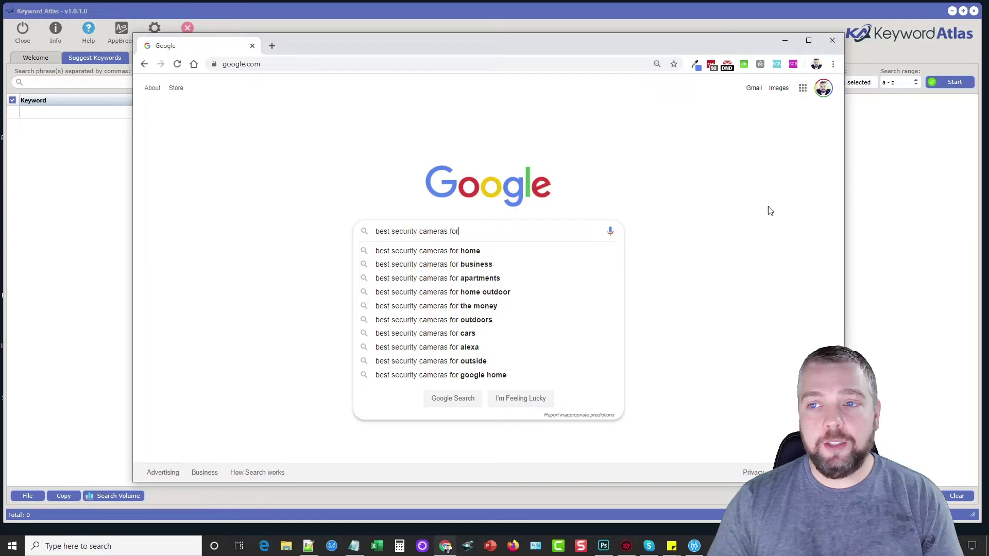
- Back in Keyword Atlas, check the Google, Bing and Yahoo sources, then show the Welcome page
{"action": "left_click", "coordinate": [784, 40]}
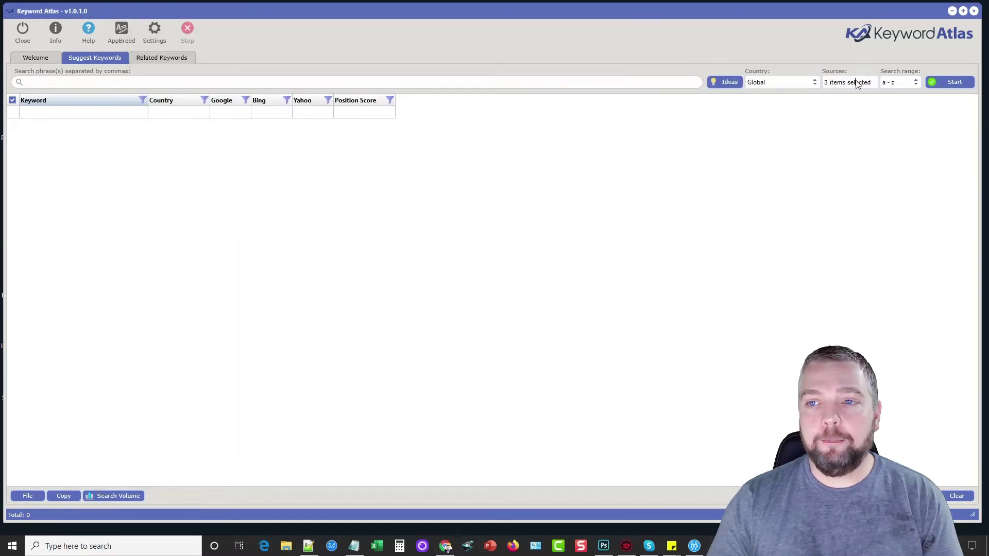
{"action": "left_click", "coordinate": [857, 82]}
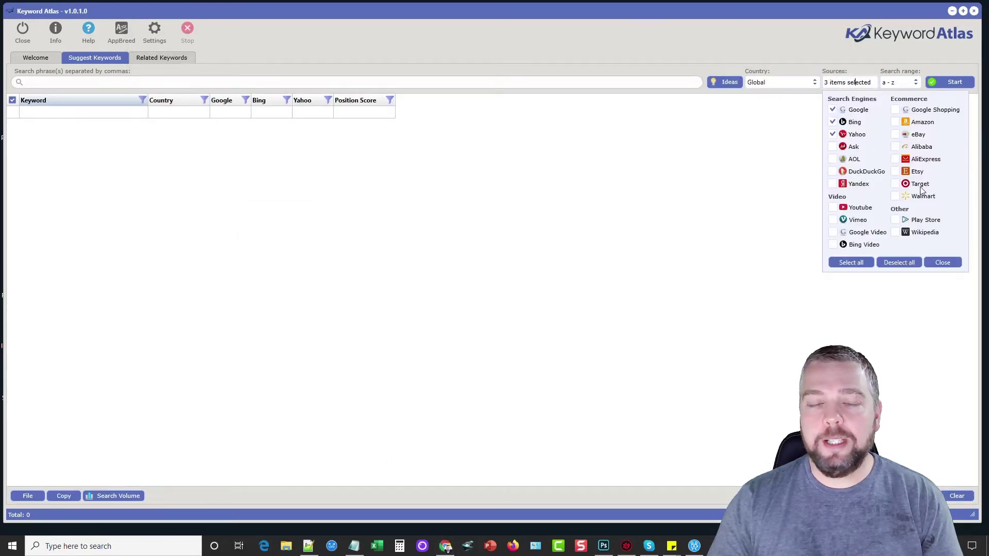
{"action": "left_click", "coordinate": [623, 266]}
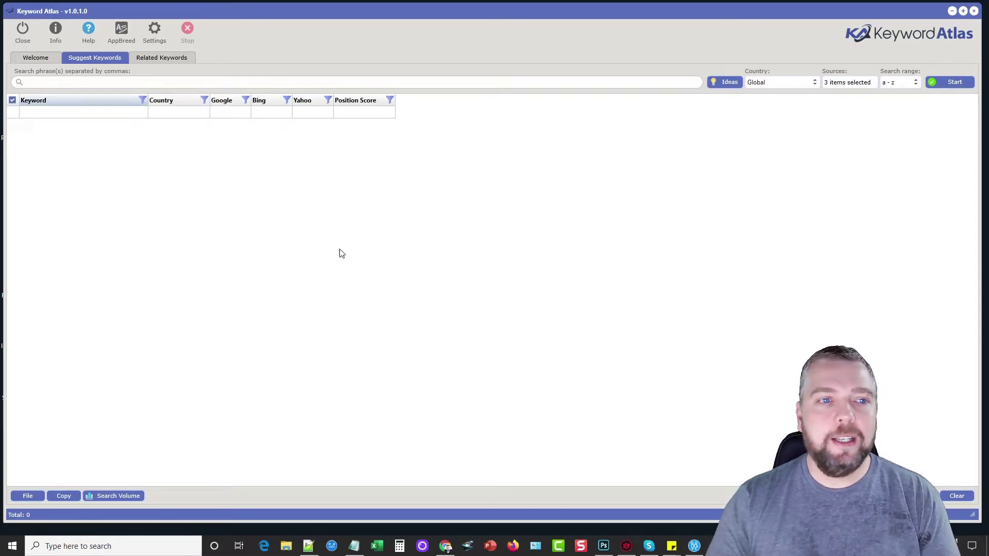
{"action": "left_click", "coordinate": [36, 57]}
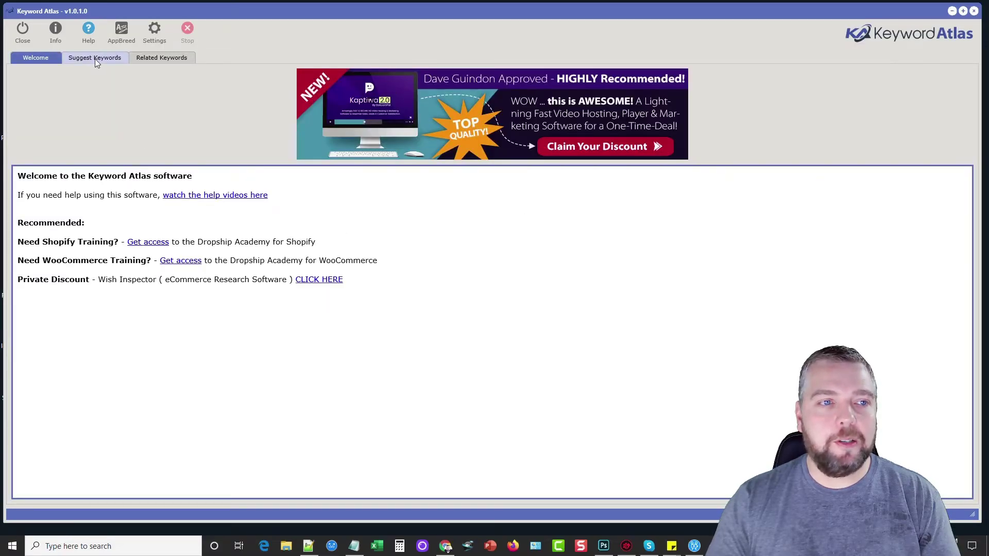
- View Keyword Atlas's Suggest Keywords and Related Keywords pages, then bring the Google search forward
{"action": "left_click", "coordinate": [75, 60]}
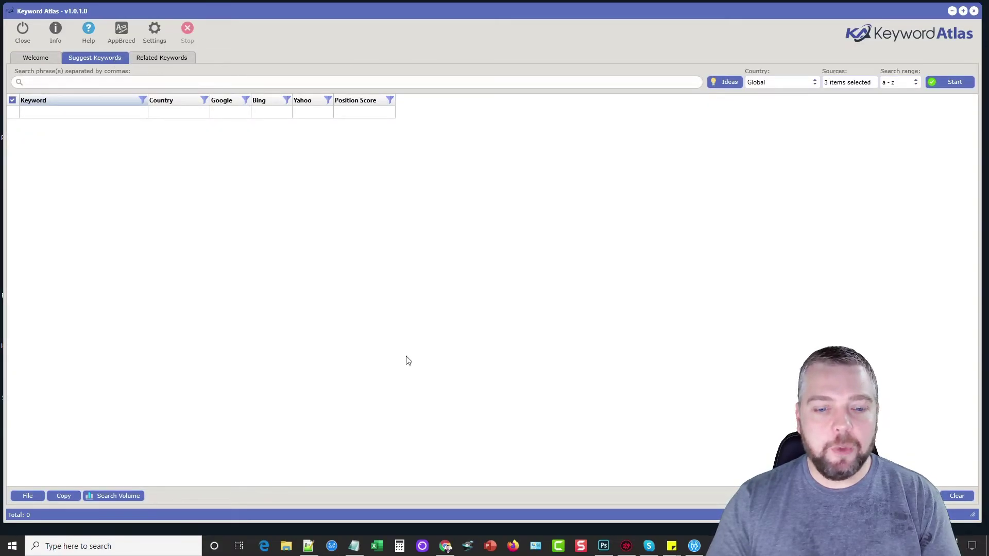
{"action": "left_click", "coordinate": [445, 546]}
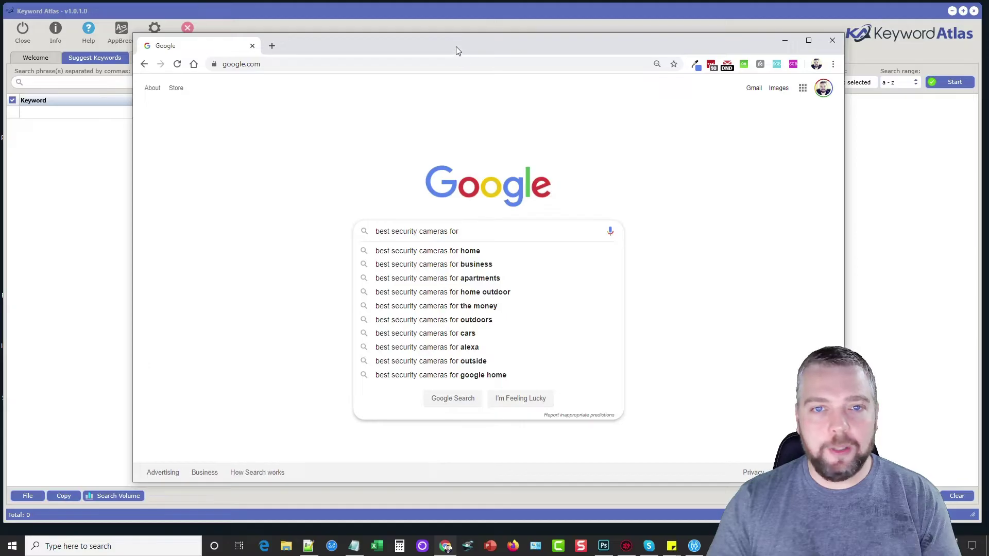
{"action": "left_click", "coordinate": [97, 183]}
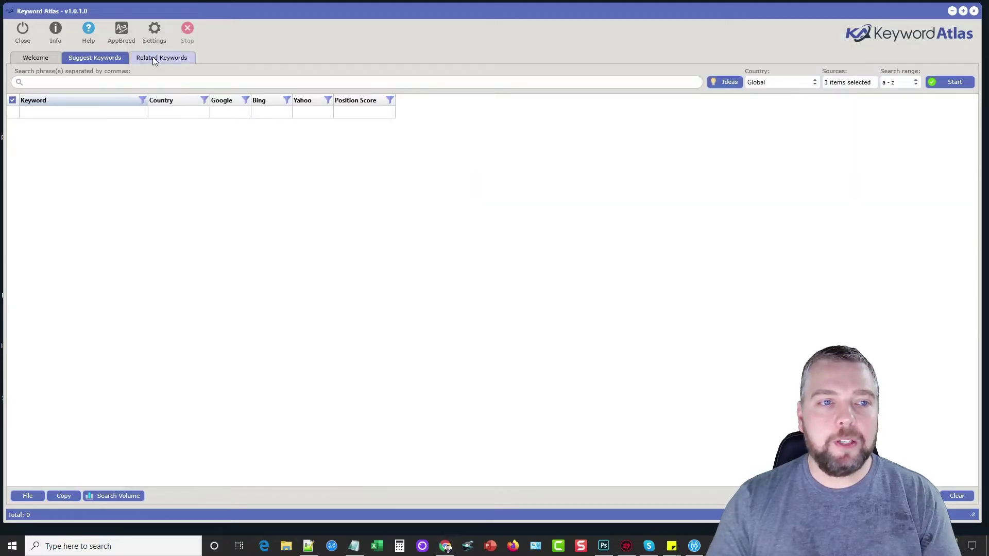
{"action": "left_click", "coordinate": [155, 59]}
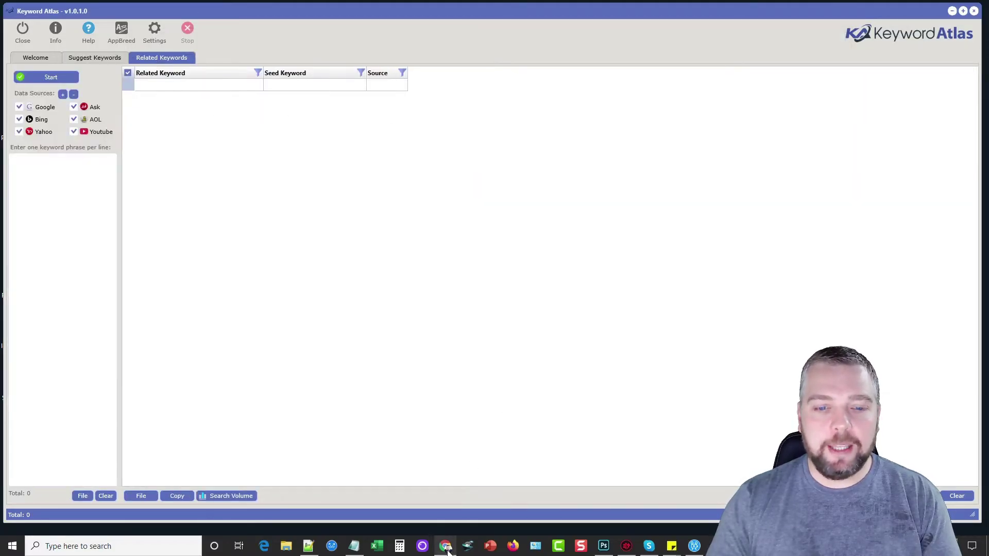
{"action": "left_click", "coordinate": [447, 547]}
- Search Google for 'best security cameras for home' and scroll through the results and related searches
{"action": "left_click", "coordinate": [472, 252]}
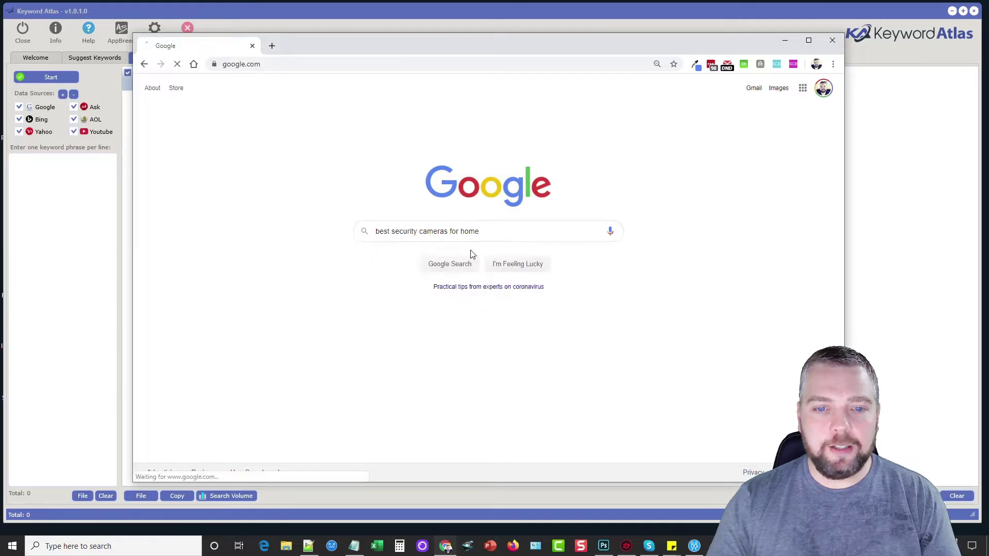
{"action": "scroll", "coordinate": [405, 318], "scroll_direction": "down", "scroll_amount": 7}
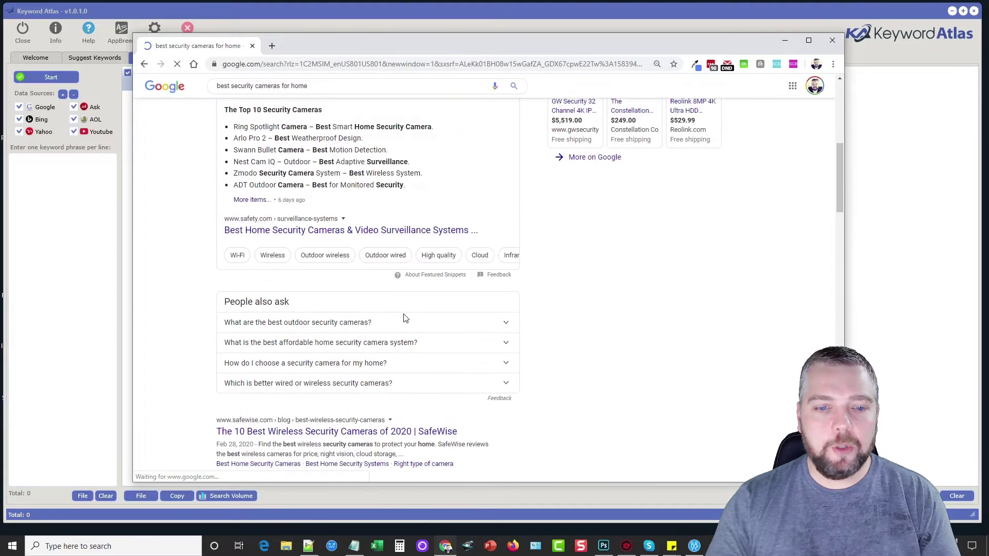
{"action": "scroll", "coordinate": [404, 318], "scroll_direction": "down", "scroll_amount": 20}
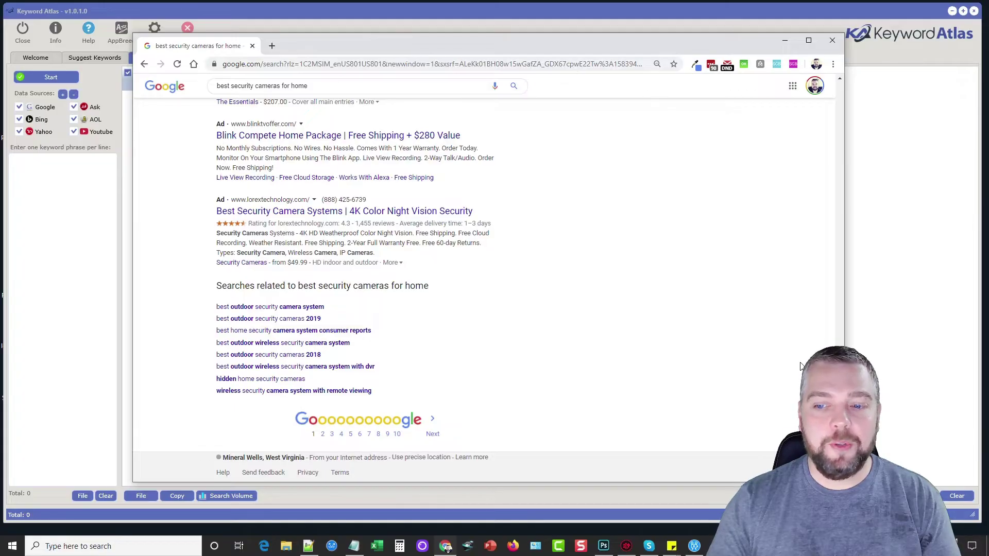
{"action": "scroll", "coordinate": [842, 128], "scroll_direction": "up", "scroll_amount": 15}
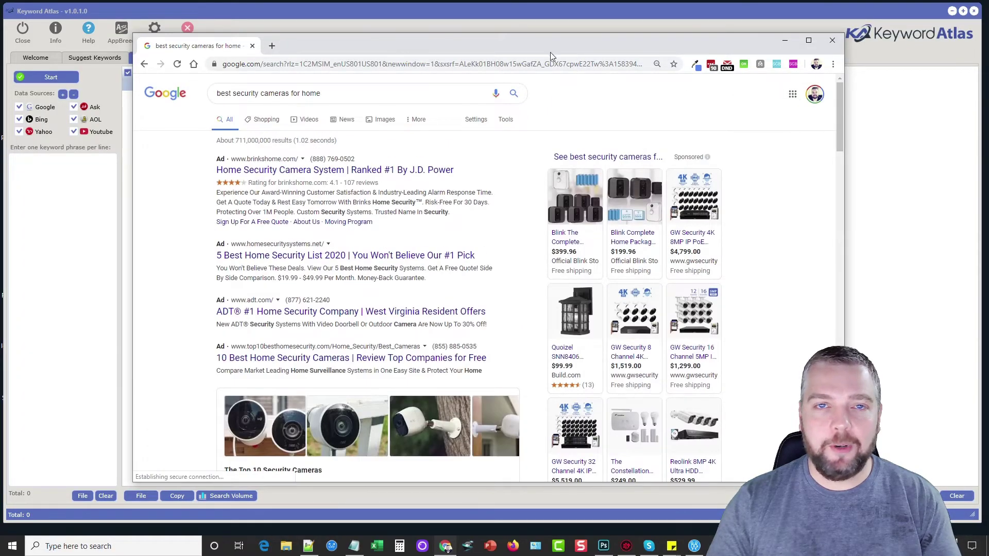
{"action": "left_click_drag", "start_coordinate": [416, 46], "coordinate": [643, 38]}
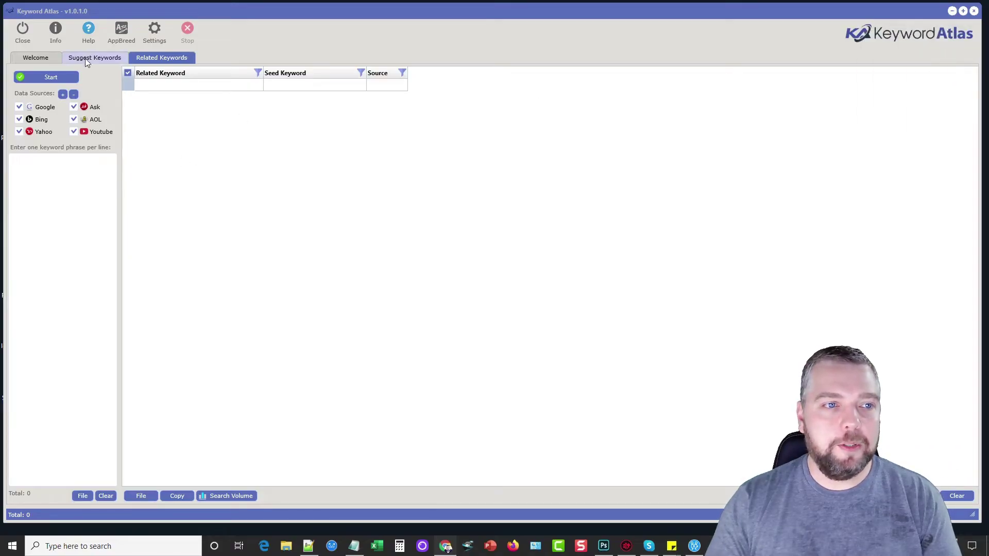
{"action": "left_click", "coordinate": [85, 57]}
- Copy 'best security cameras for' from Google and paste it into the Suggest Keywords seed field
{"action": "left_click", "coordinate": [445, 546]}
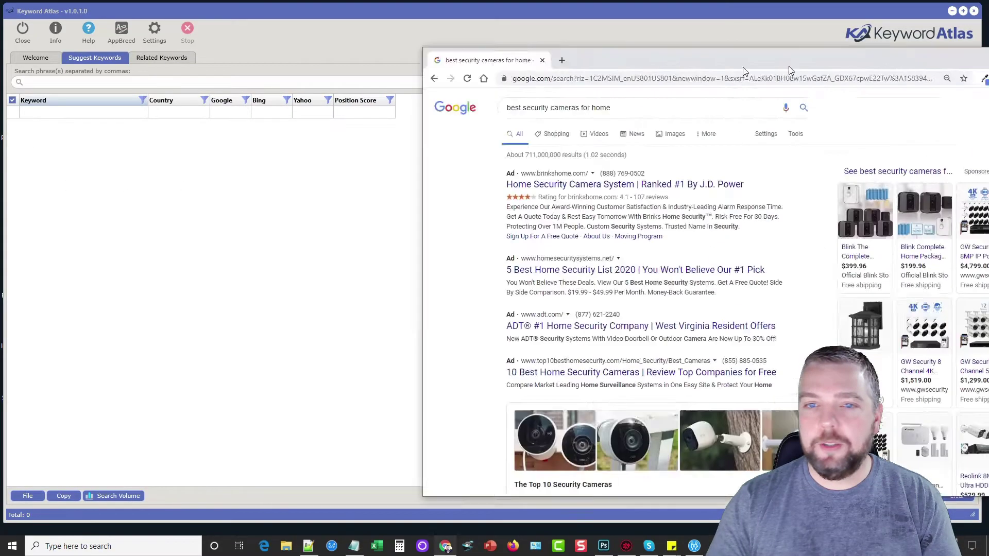
{"action": "left_click_drag", "start_coordinate": [721, 41], "coordinate": [422, 50]}
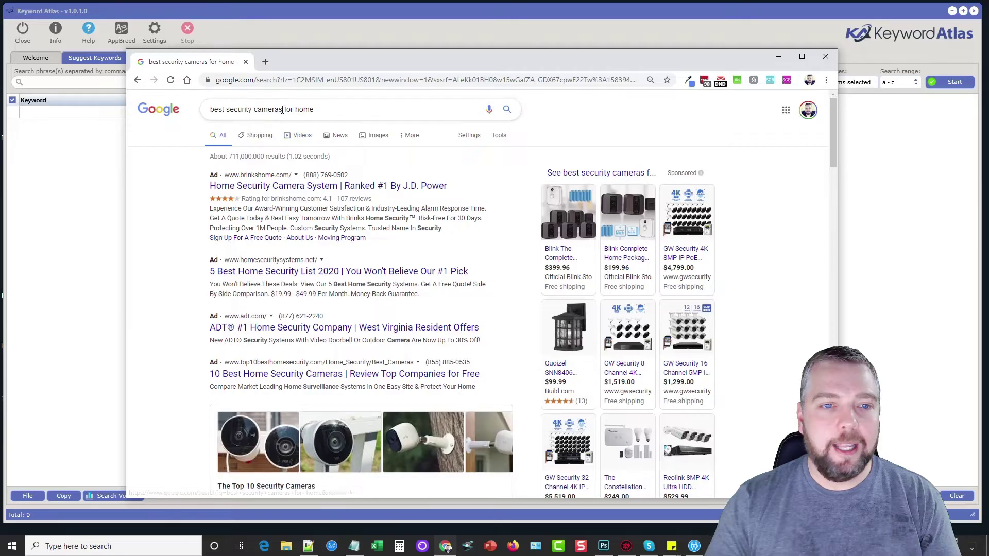
{"action": "left_click_drag", "start_coordinate": [294, 110], "coordinate": [204, 113]}
{"action": "key", "text": "ctrl+c"}
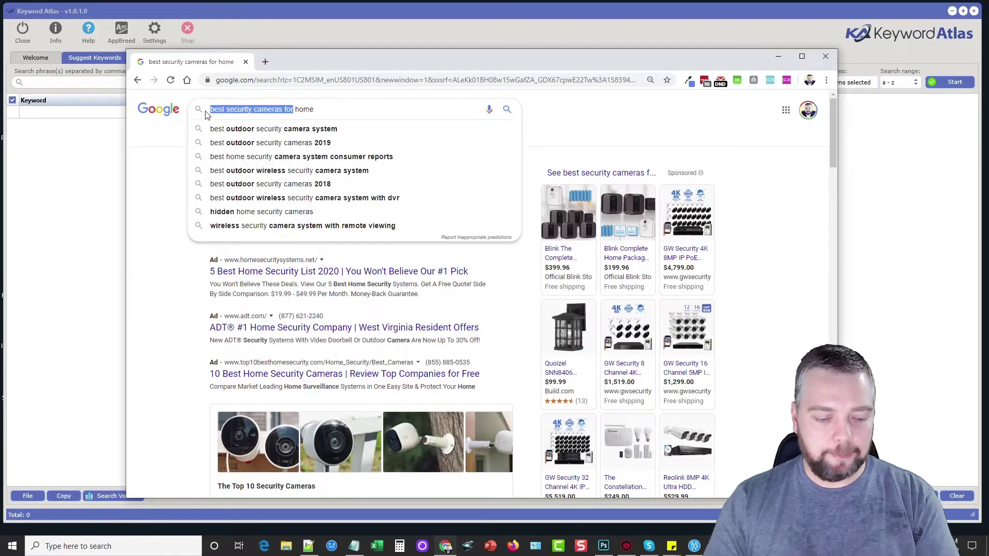
{"action": "left_click", "coordinate": [445, 546]}
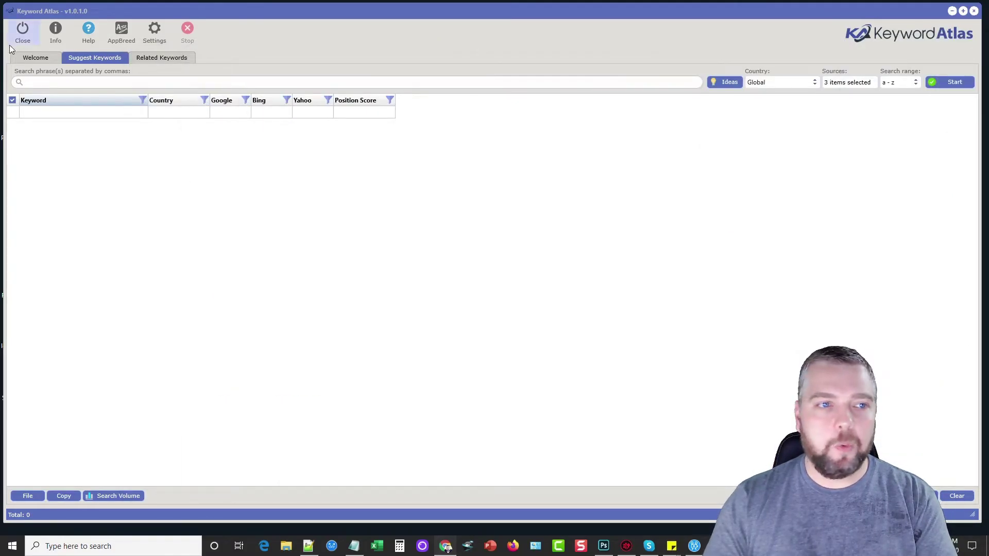
{"action": "left_click", "coordinate": [59, 84]}
{"action": "key", "text": "ctrl+v"}
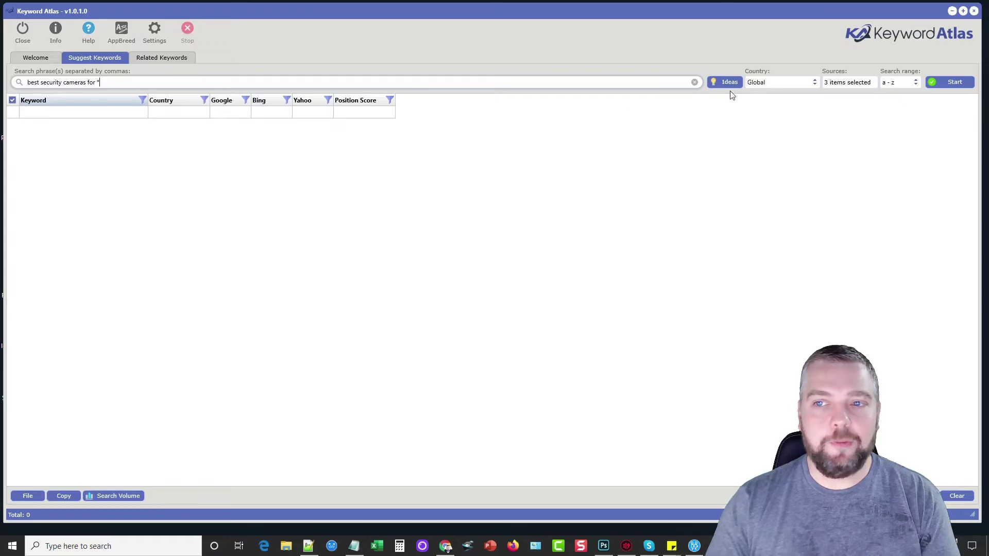
- Confirm the three sources, Global country and a - z search range in the dropdowns
{"action": "left_click", "coordinate": [824, 83]}
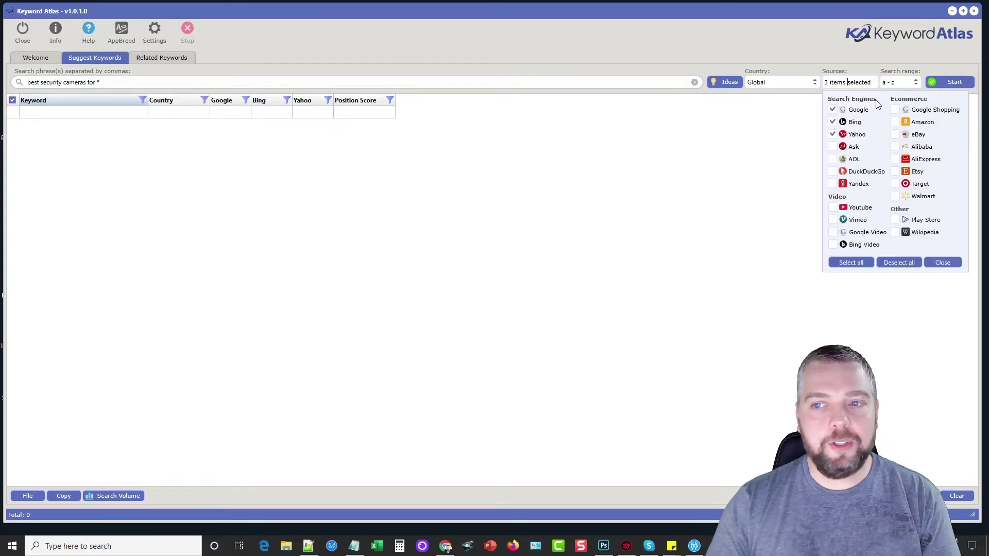
{"action": "left_click", "coordinate": [662, 231]}
{"action": "left_click", "coordinate": [791, 84]}
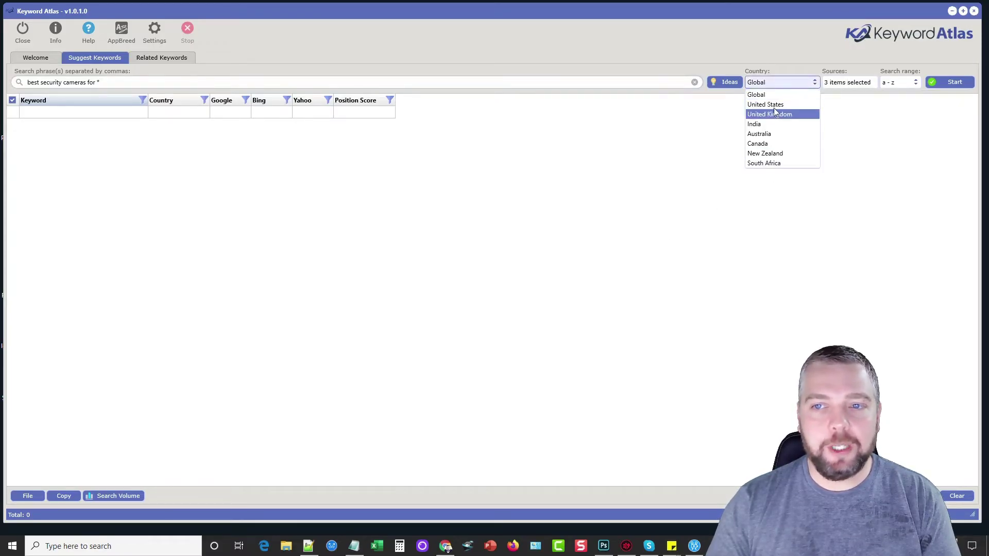
{"action": "left_click", "coordinate": [777, 94]}
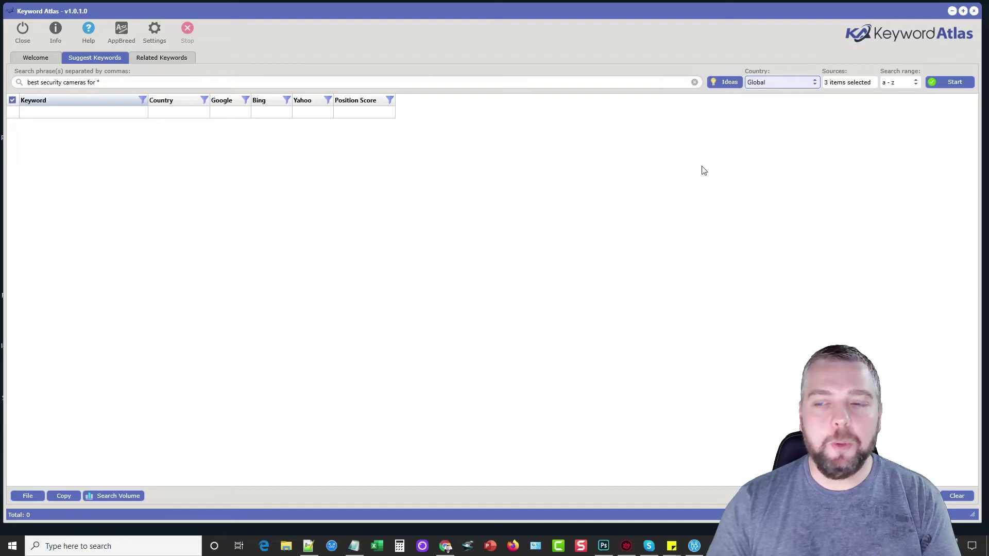
{"action": "left_click", "coordinate": [915, 84]}
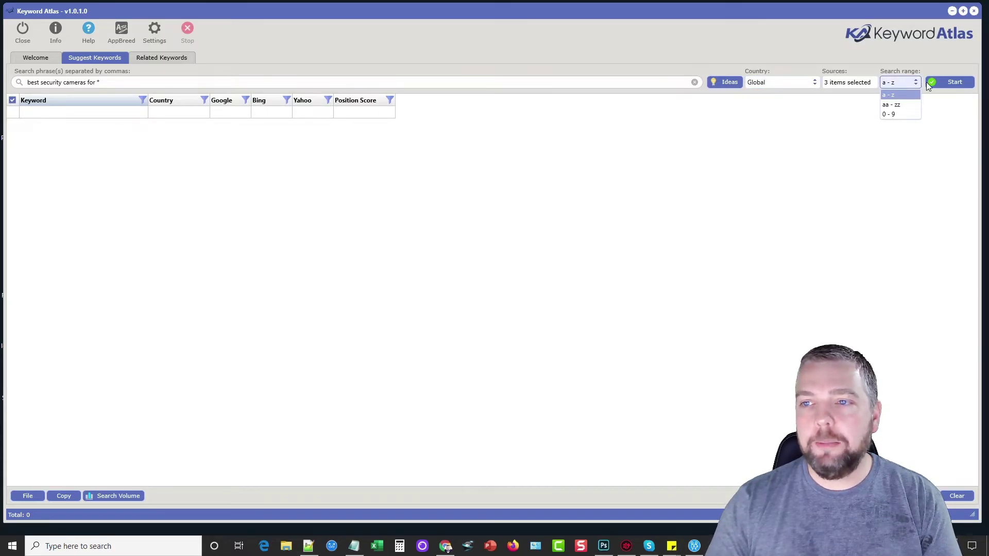
{"action": "left_click", "coordinate": [889, 95]}
- Replace 'home' with a, b, then c after 'best security cameras for' to compare Google completions
{"action": "left_click", "coordinate": [446, 546]}
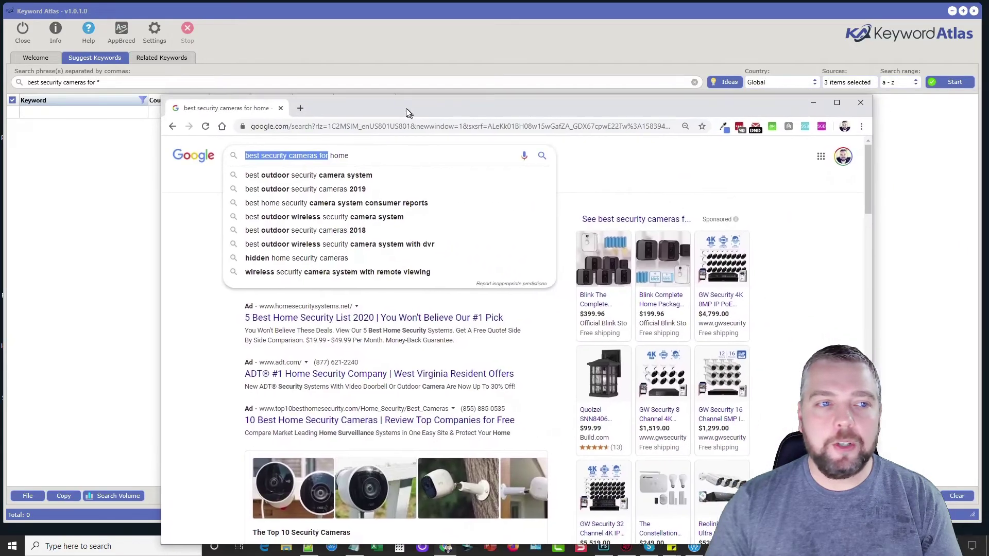
{"action": "left_click", "coordinate": [318, 154]}
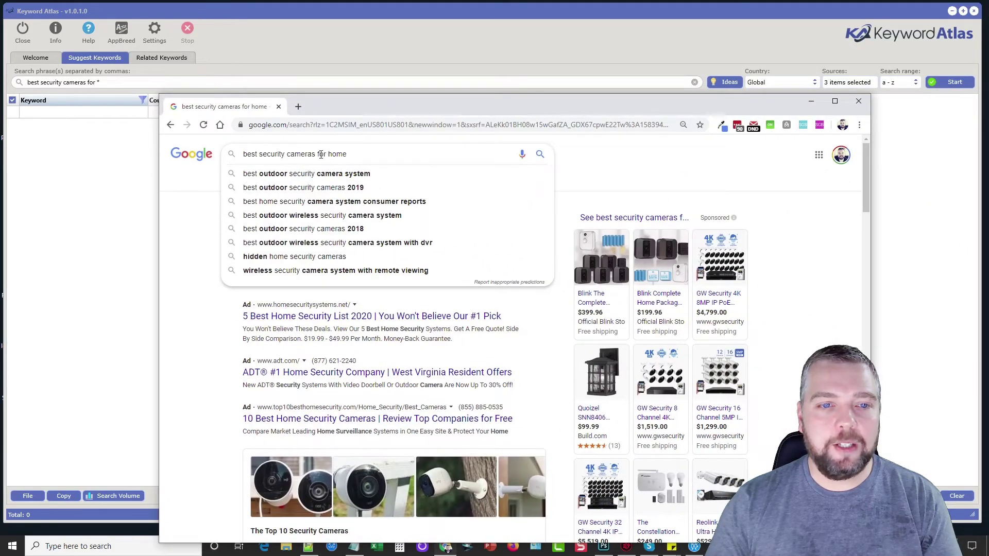
{"action": "left_click_drag", "start_coordinate": [330, 154], "coordinate": [397, 152]}
{"action": "key", "text": "BackSpace"}
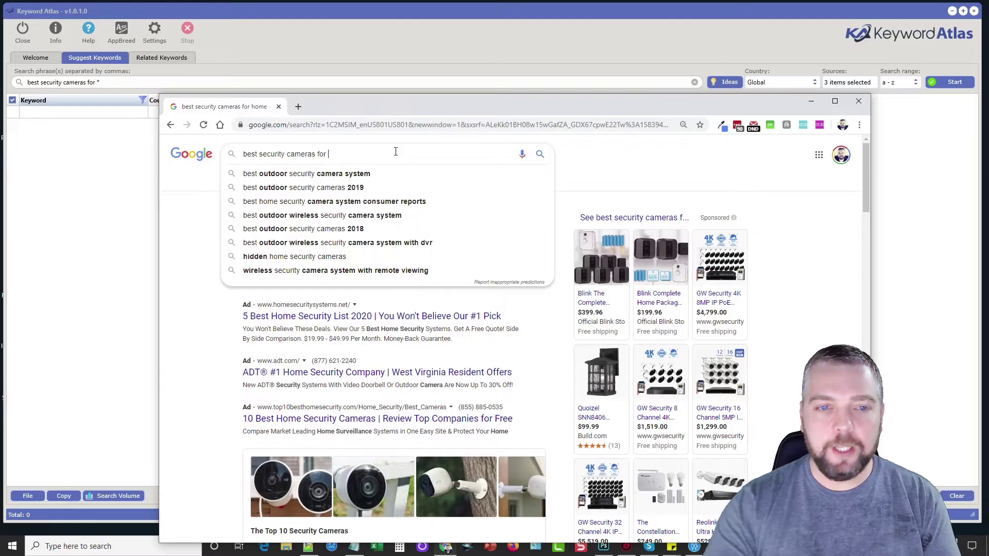
{"action": "type", "text": "a"}
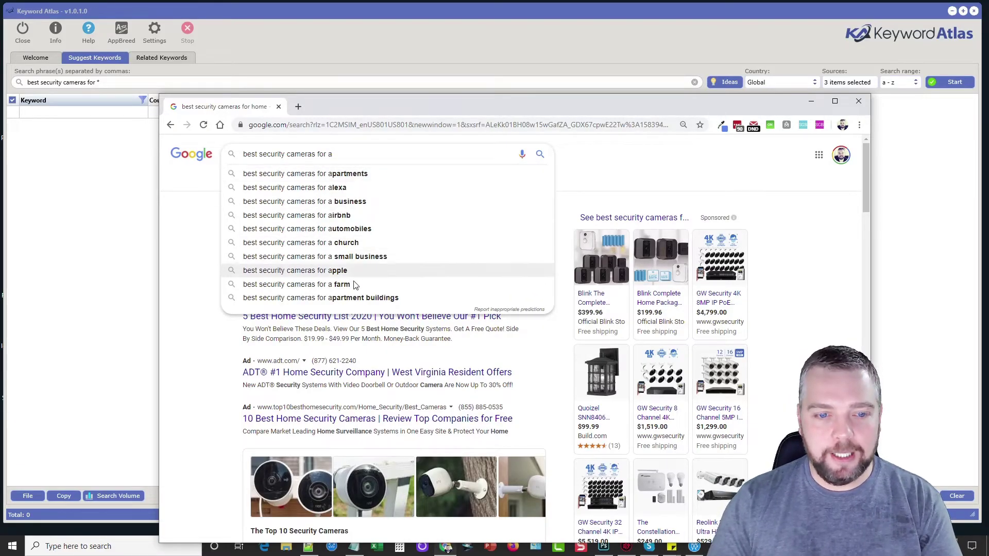
{"action": "key", "text": "BackSpace"}
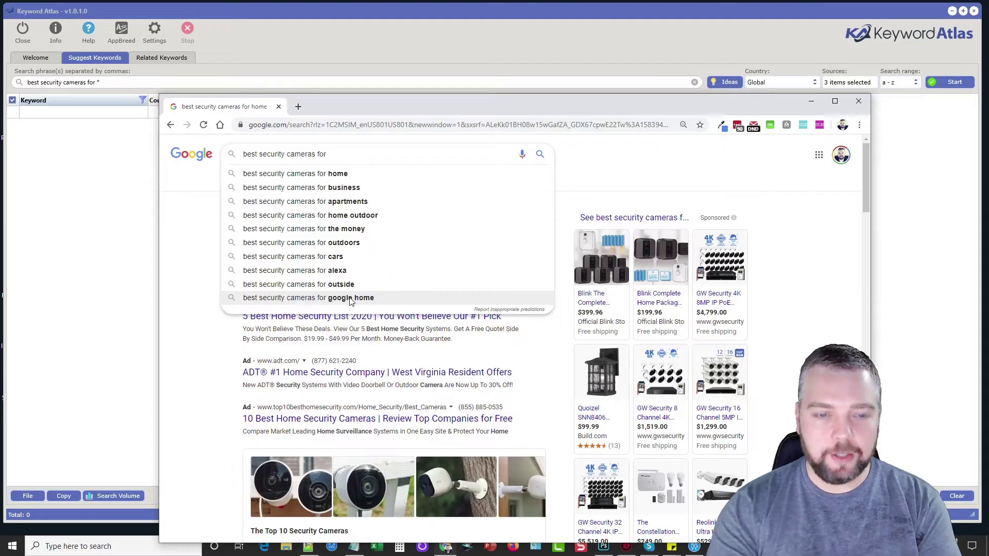
{"action": "type", "text": "b"}
{"action": "key", "text": "BackSpace"}
{"action": "type", "text": "c"}
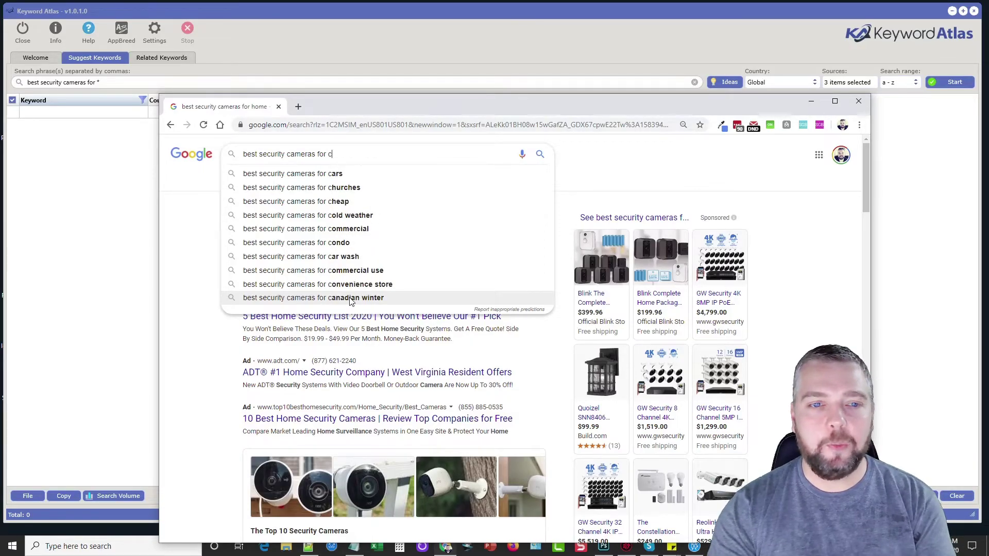
{"action": "left_click", "coordinate": [446, 546]}
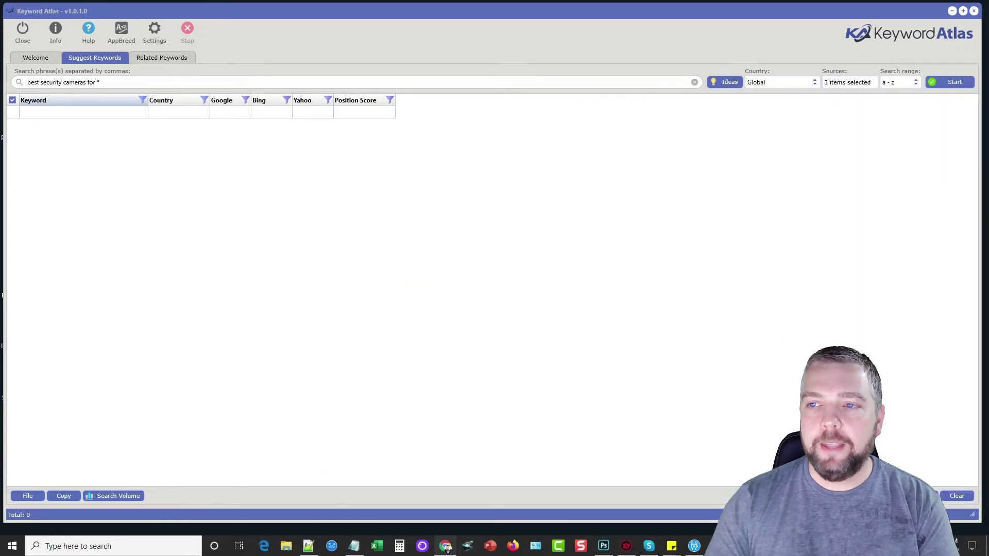
- Switch the search range to aa - zz and bring the Google window back over Keyword Atlas
{"action": "left_click", "coordinate": [902, 84]}
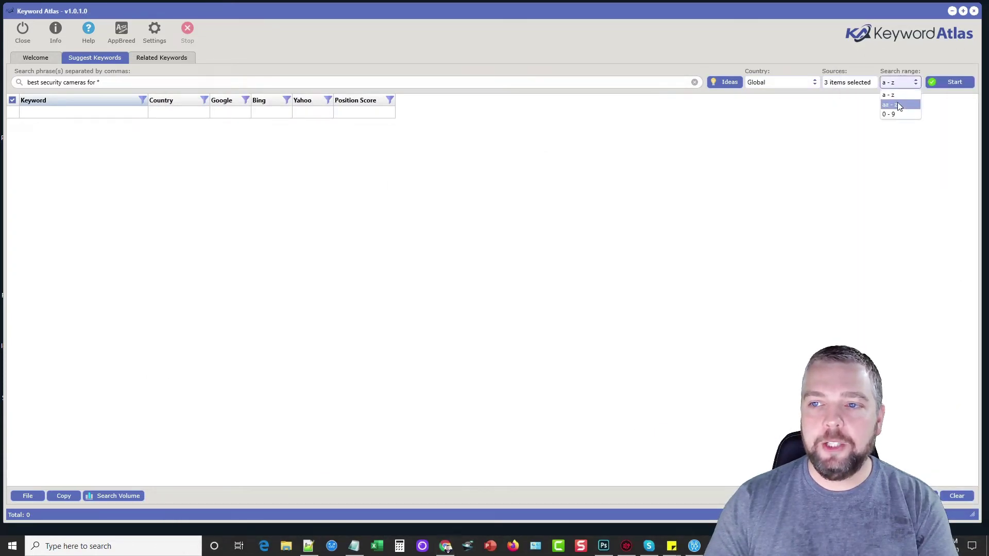
{"action": "left_click", "coordinate": [897, 105]}
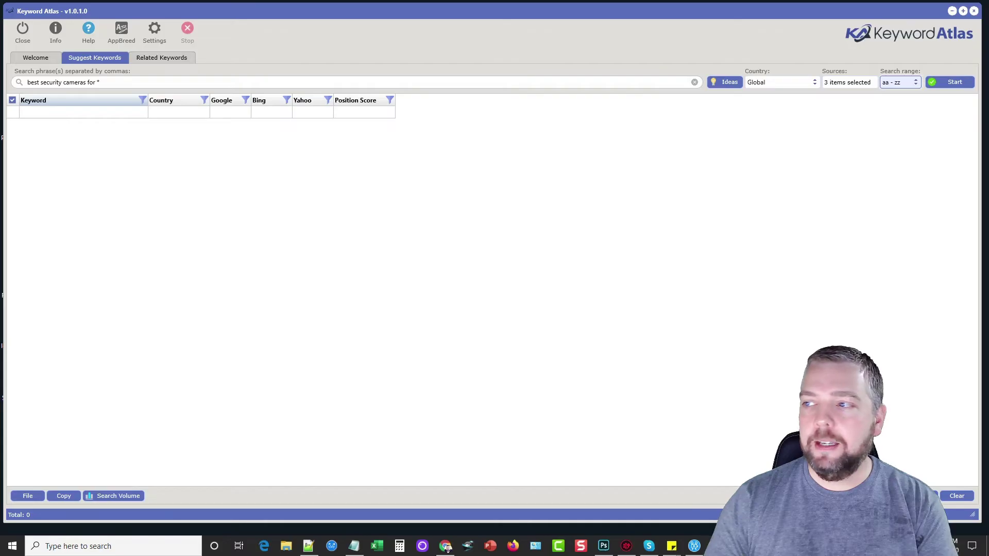
{"action": "left_click", "coordinate": [446, 546]}
{"action": "left_click_drag", "start_coordinate": [567, 54], "coordinate": [321, 42]}
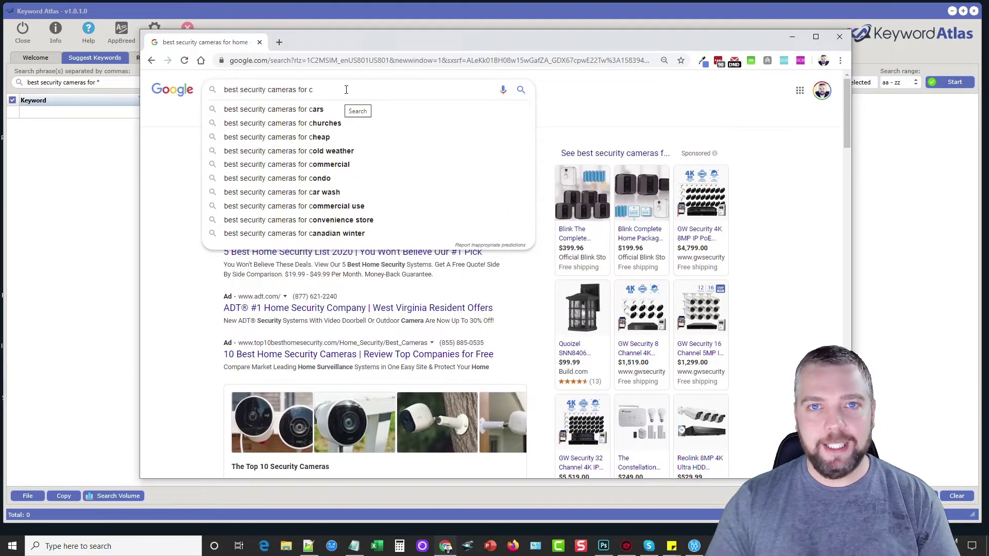
- Try two-letter endings aa, ab and ad in Google, then trim back to 'best security cameras for'
{"action": "double_click", "coordinate": [311, 90]}
{"action": "type", "text": "amer"}
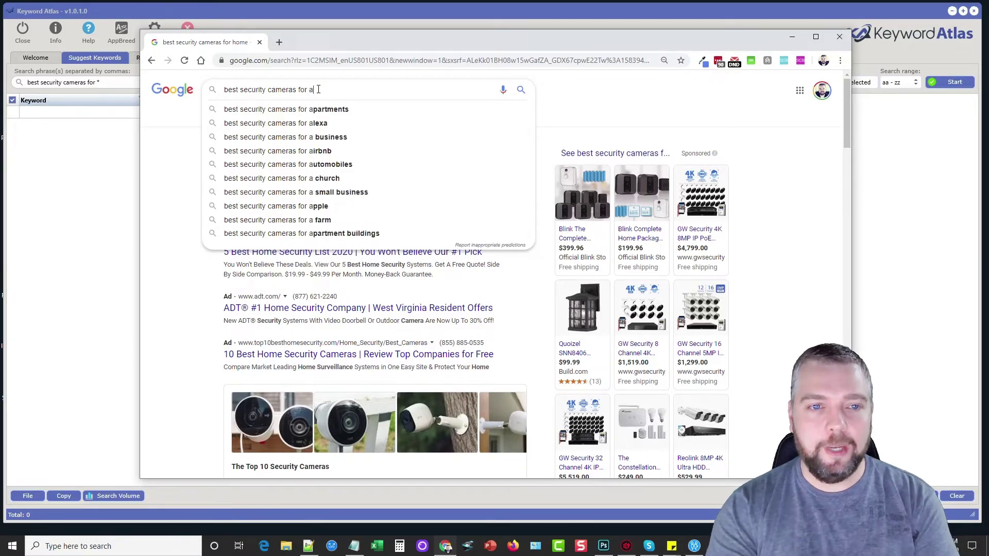
{"action": "type", "text": "a"}
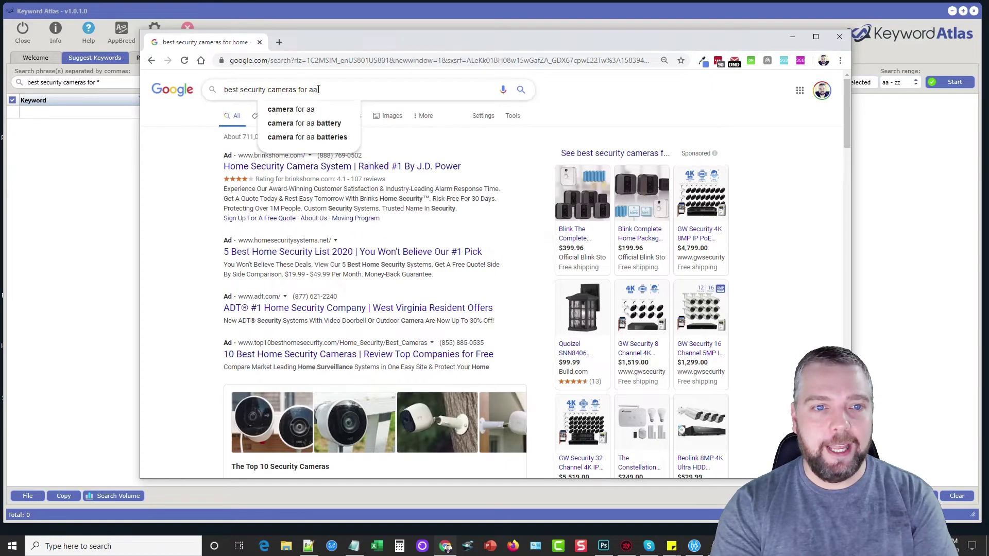
{"action": "key", "text": "BackSpace"}
{"action": "type", "text": "b"}
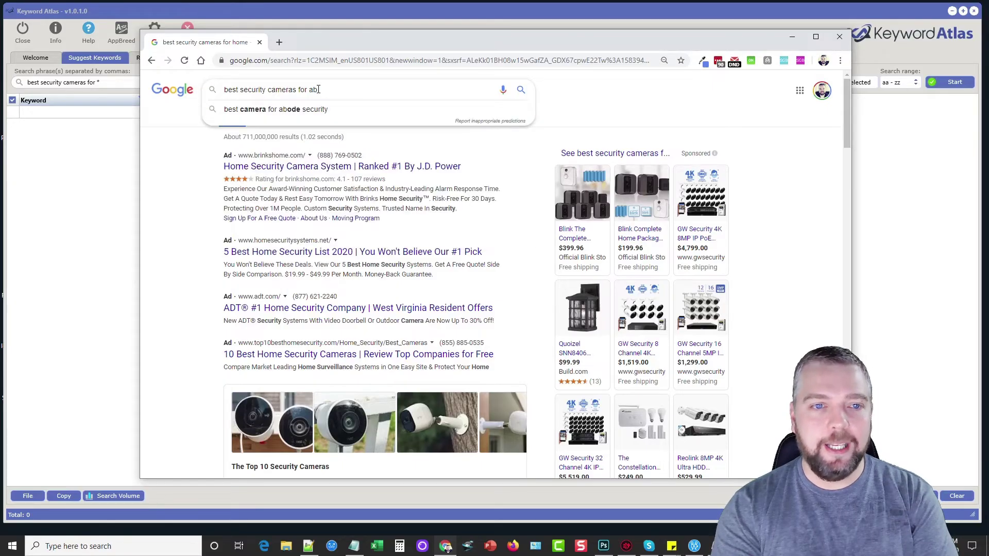
{"action": "key", "text": "BackSpace"}
{"action": "type", "text": "d"}
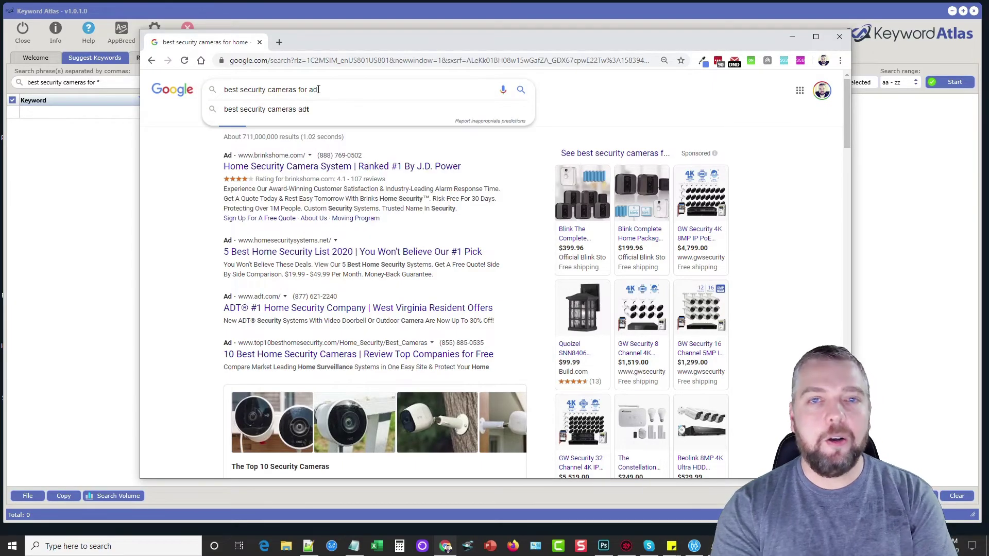
{"action": "key", "text": "BackSpace"}
{"action": "key", "text": "BackSpace"}
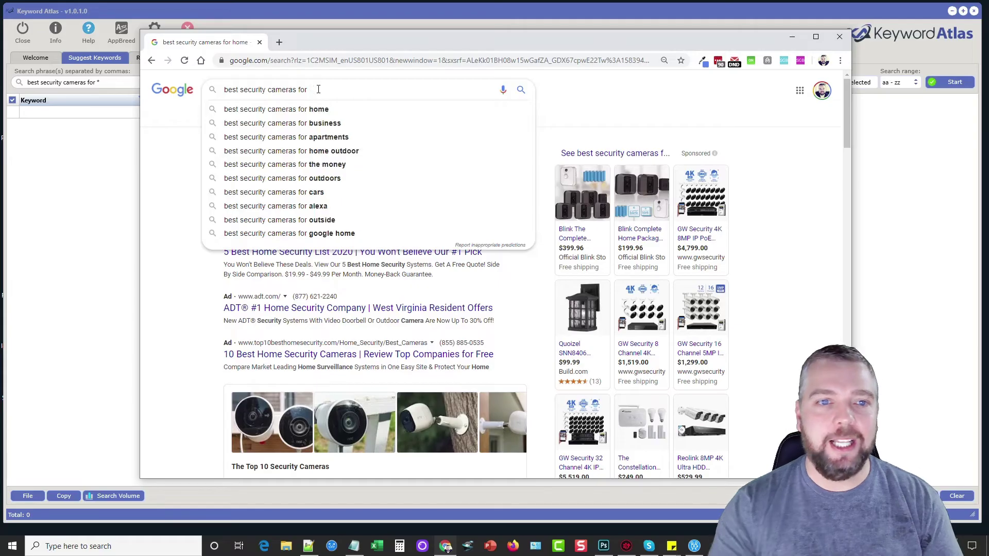
- Set Keyword Atlas's search range to 0 - 9 and bring the Google window back in front
{"action": "left_click", "coordinate": [793, 37]}
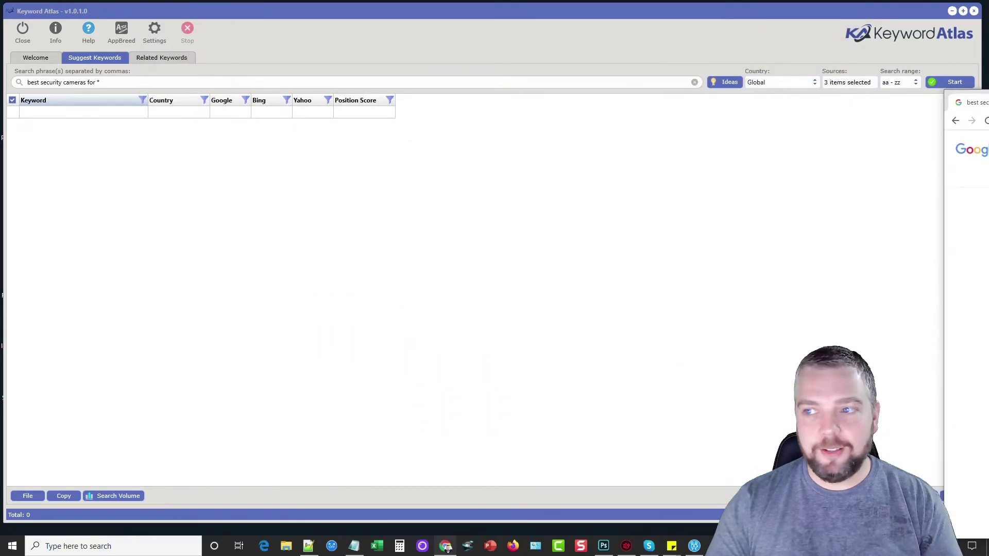
{"action": "left_click", "coordinate": [915, 84]}
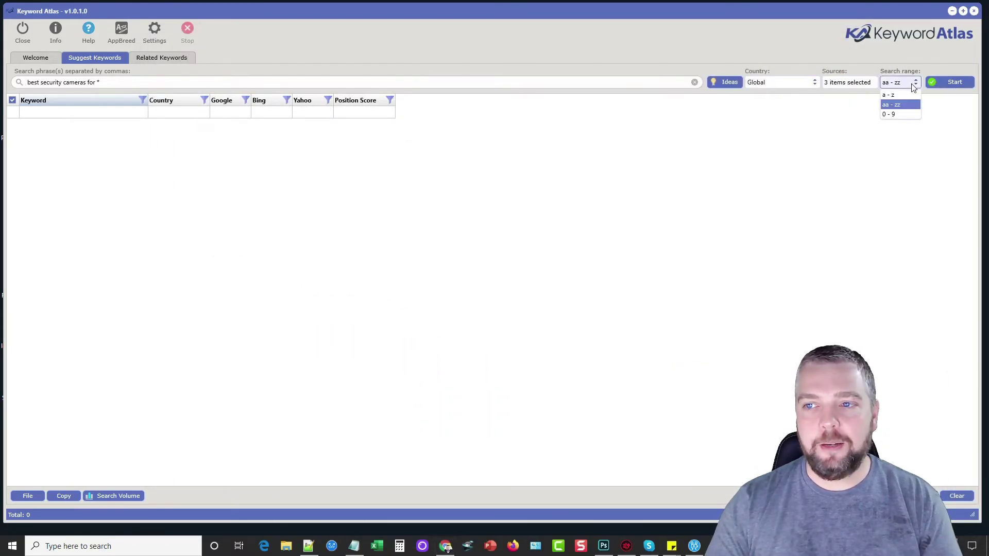
{"action": "left_click", "coordinate": [891, 114]}
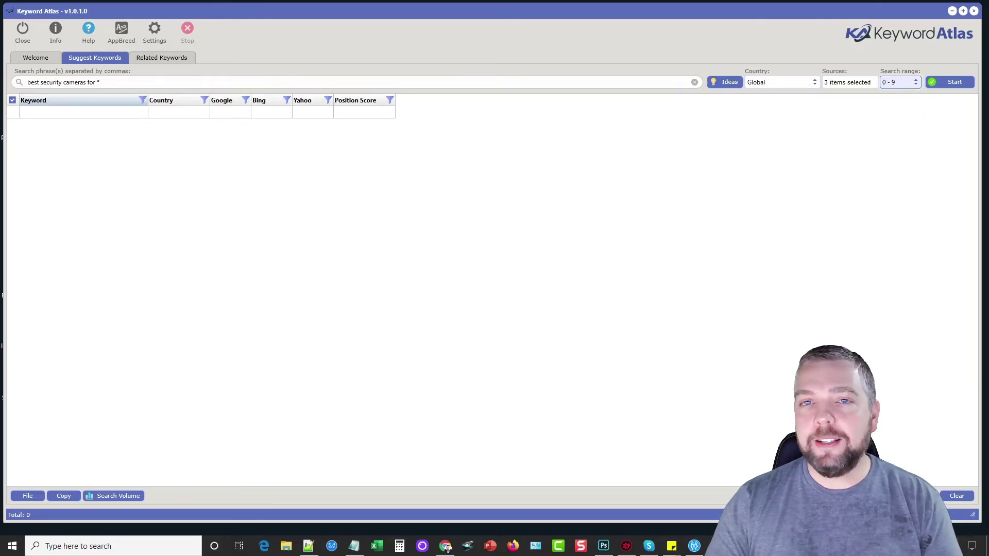
{"action": "left_click", "coordinate": [446, 546]}
{"action": "left_click_drag", "start_coordinate": [622, 54], "coordinate": [347, 49]}
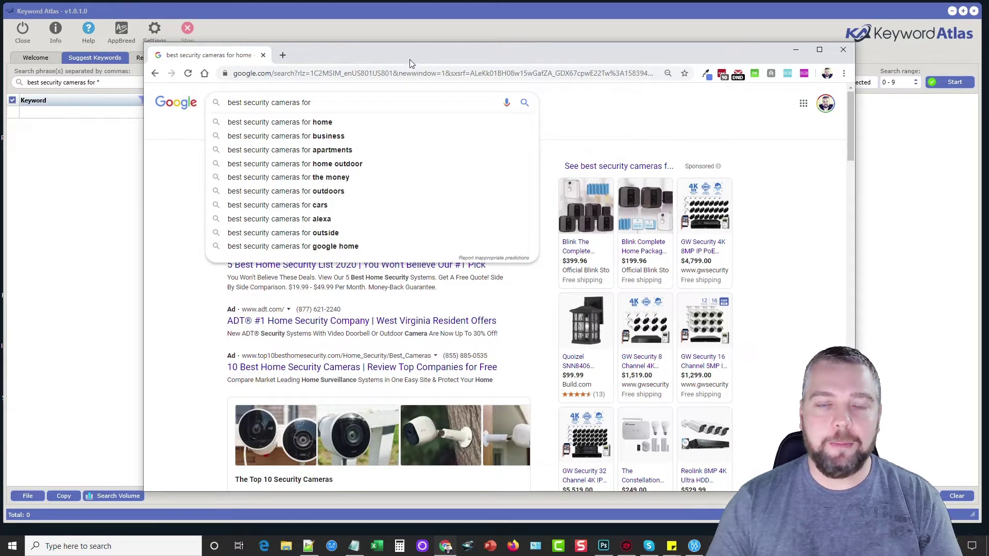
- Replace the query with 'samsung' and check Google's suggestions for each digit 1 through 6
{"action": "left_click_drag", "start_coordinate": [314, 103], "coordinate": [199, 105]}
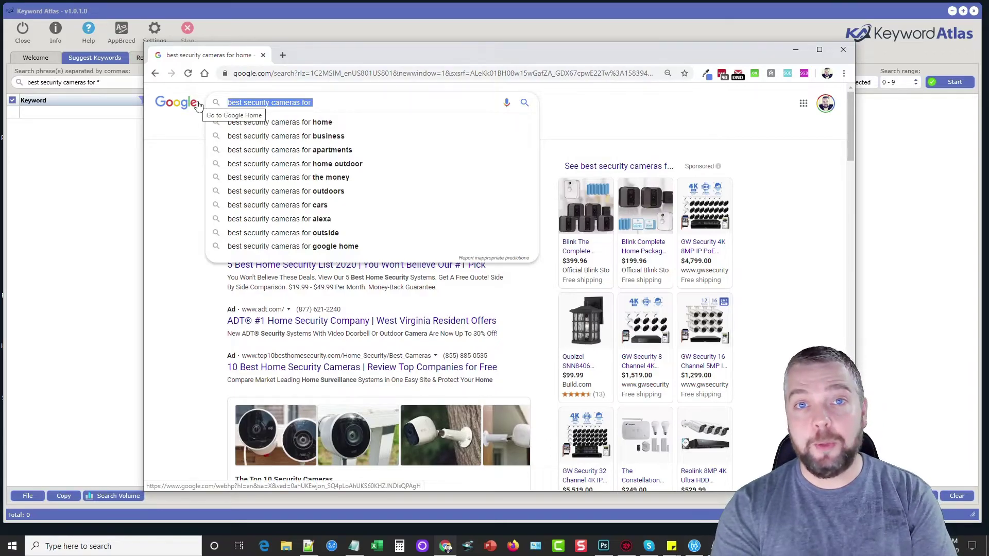
{"action": "type", "text": "samsung"}
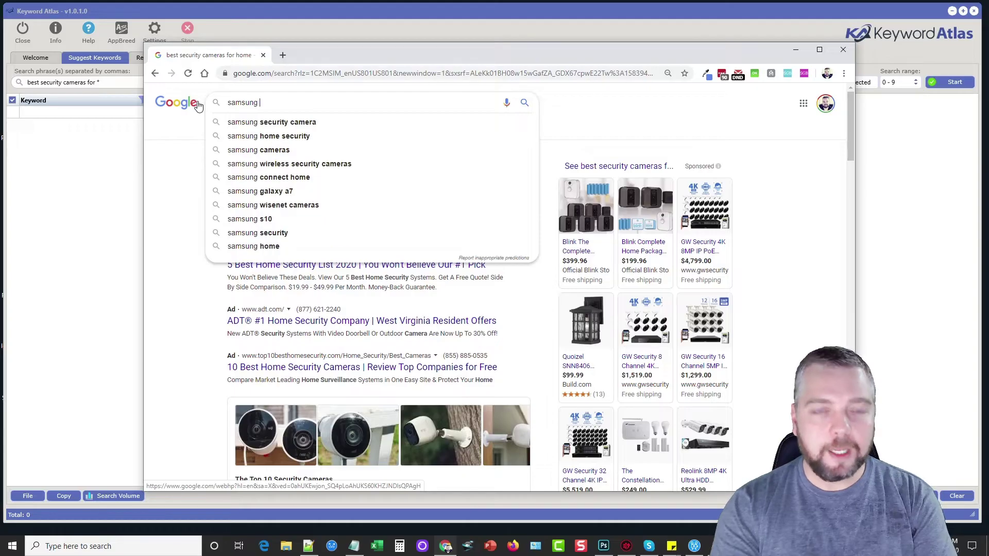
{"action": "type", "text": " 1"}
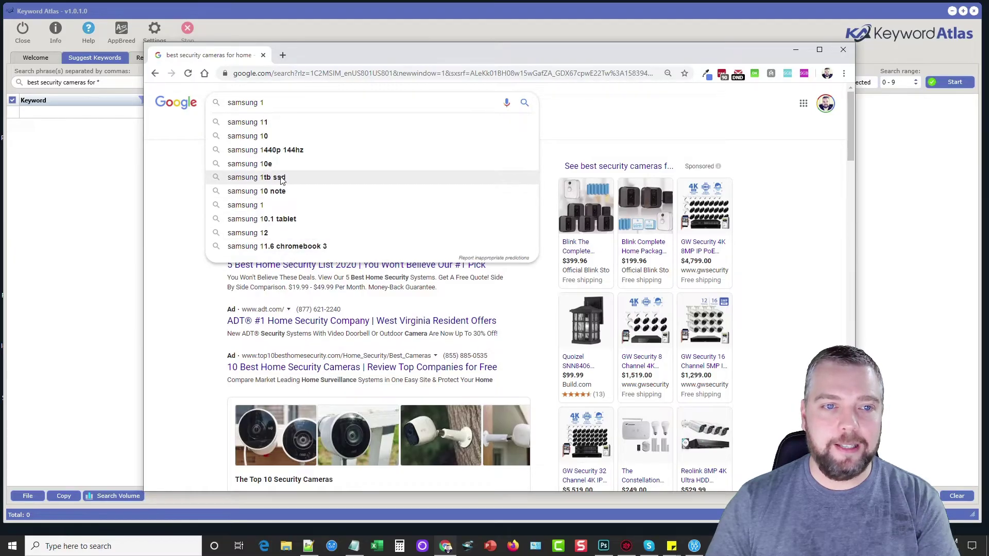
{"action": "key", "text": "BackSpace"}
{"action": "type", "text": "2"}
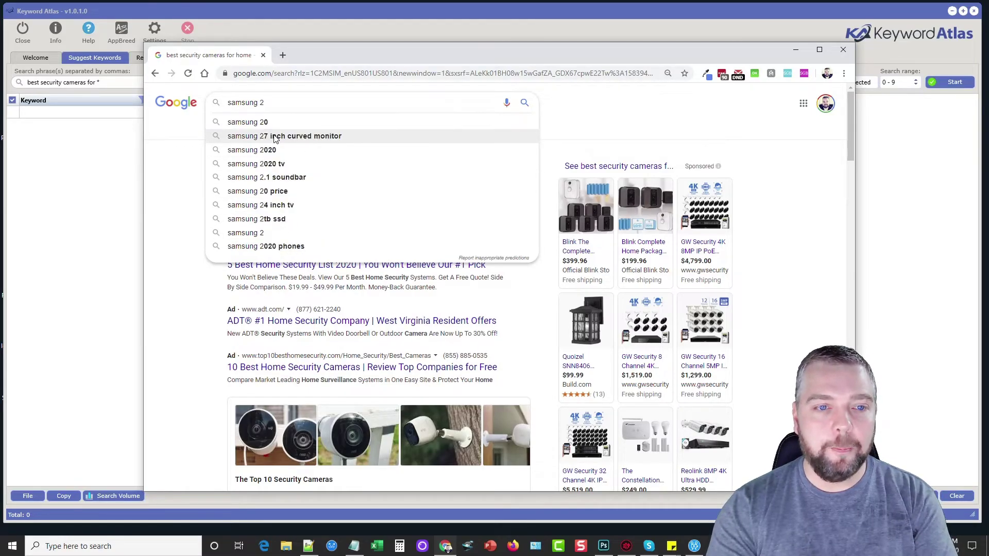
{"action": "key", "text": "BackSpace"}
{"action": "type", "text": "3"}
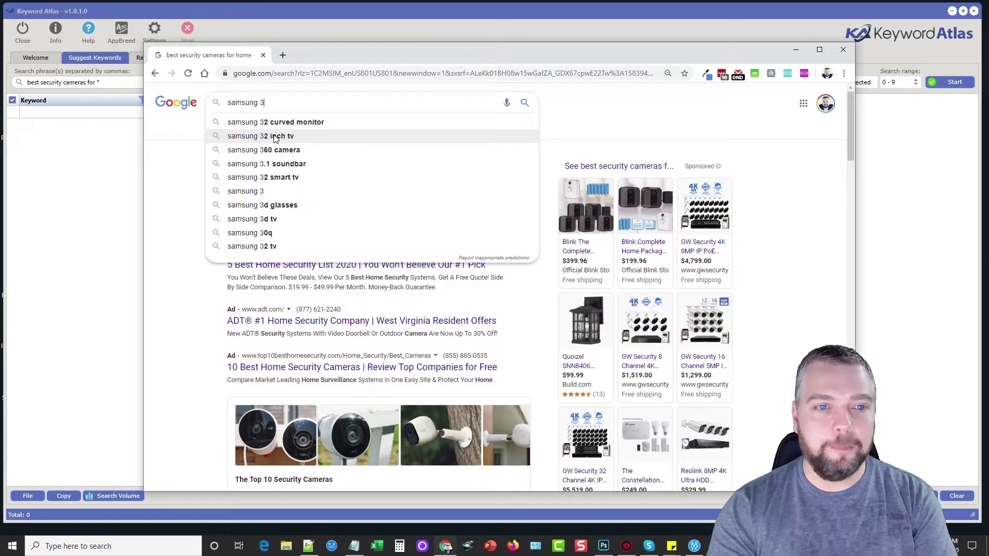
{"action": "key", "text": "BackSpace"}
{"action": "type", "text": "4"}
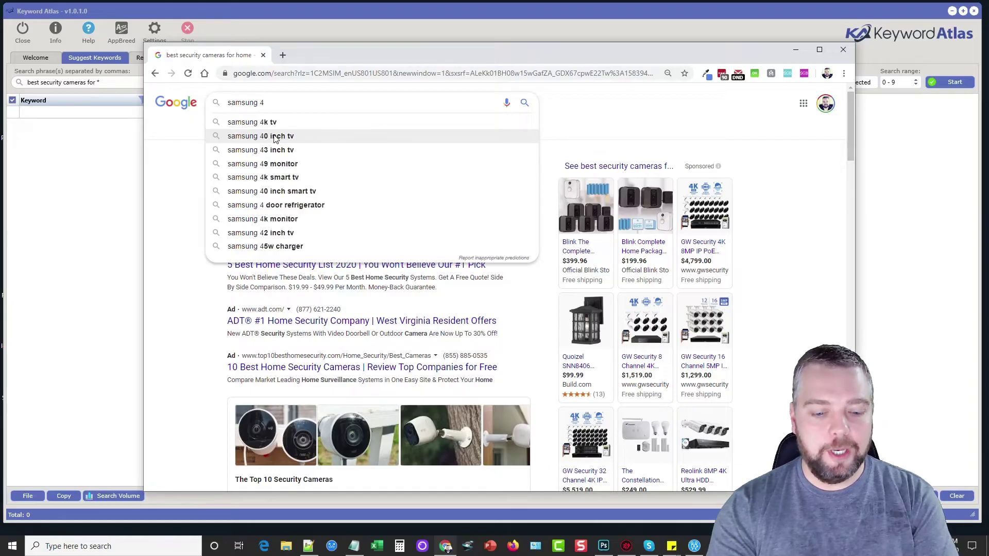
{"action": "key", "text": "BackSpace"}
{"action": "type", "text": "5"}
{"action": "key", "text": "BackSpace"}
{"action": "type", "text": "6"}
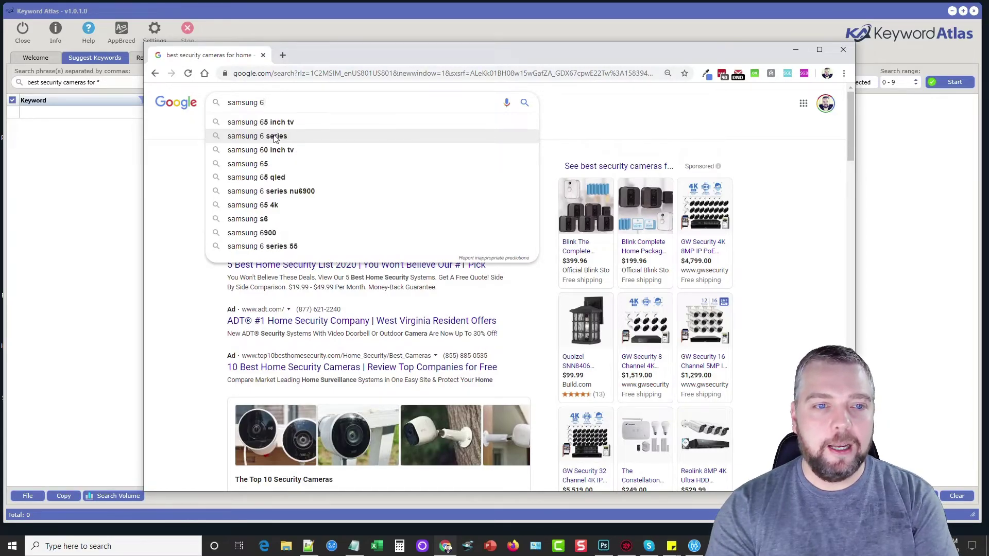
{"action": "key", "text": "BackSpace"}
- Check Google's suggestions for 'samsung tv' followed by each digit 1 through 6
{"action": "type", "text": "t"}
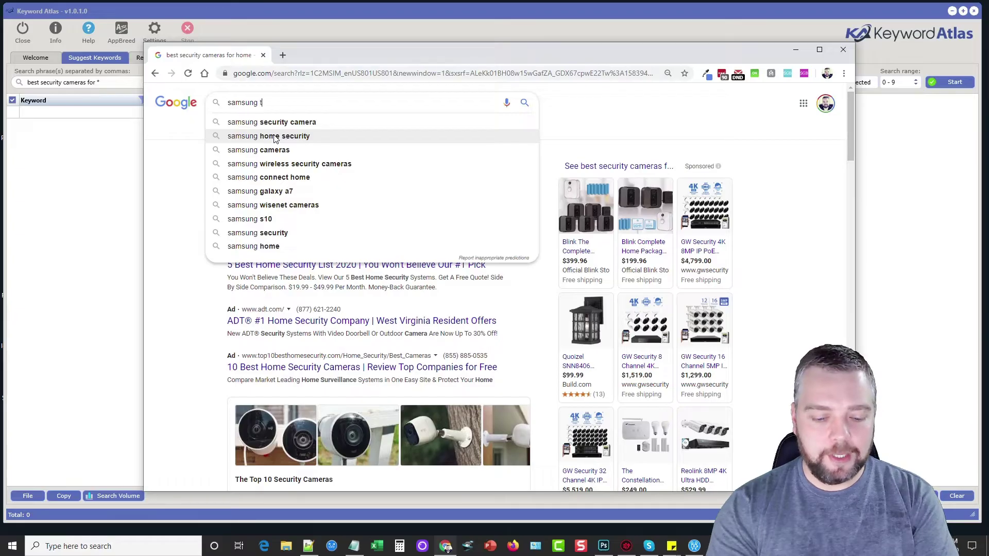
{"action": "type", "text": "v 1"}
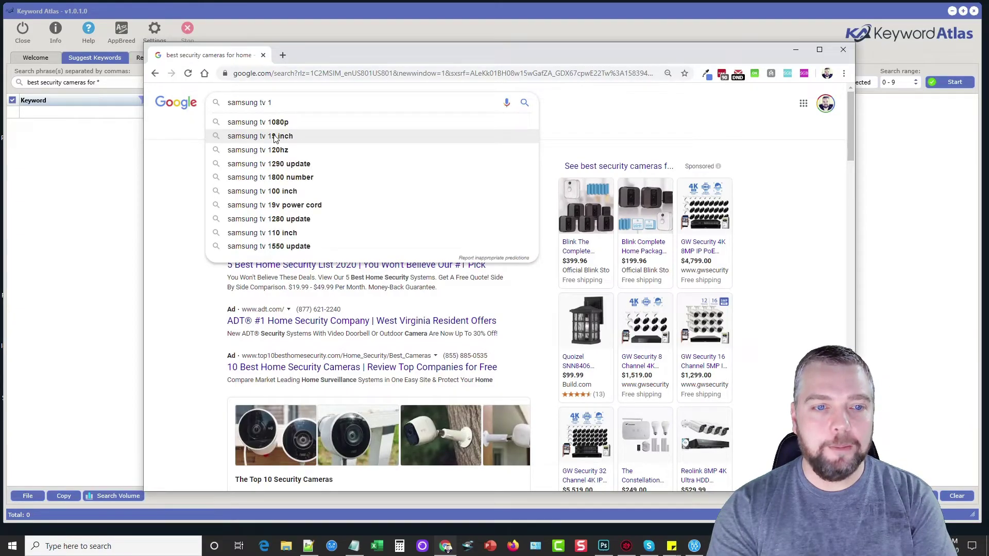
{"action": "key", "text": "BackSpace"}
{"action": "type", "text": "2"}
{"action": "key", "text": "BackSpace"}
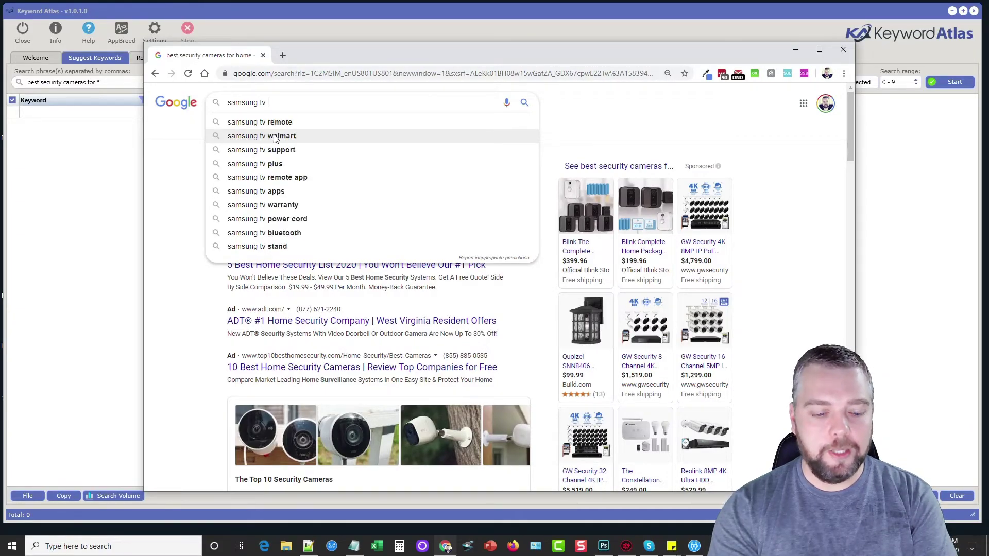
{"action": "type", "text": "3"}
{"action": "key", "text": "BackSpace"}
{"action": "type", "text": "4"}
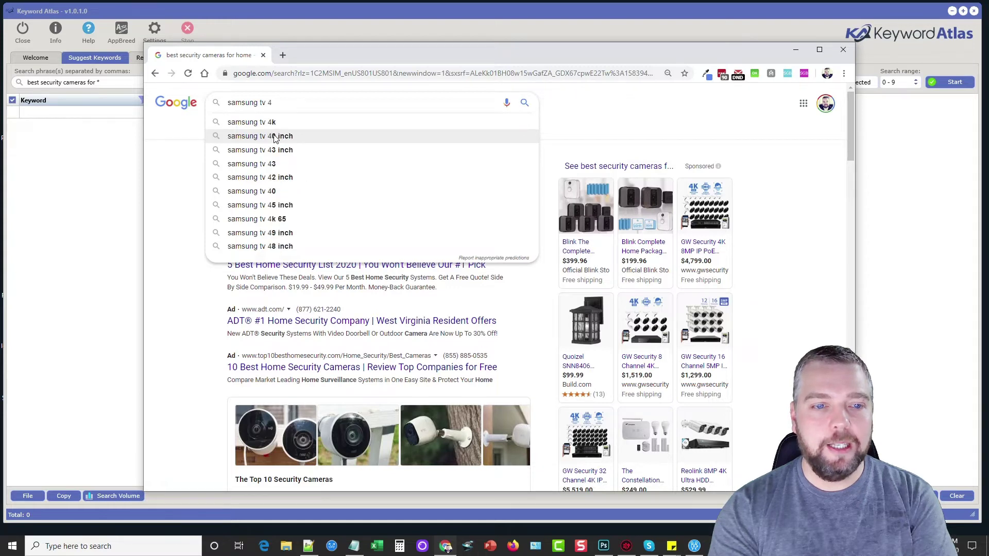
{"action": "key", "text": "BackSpace"}
{"action": "type", "text": "5"}
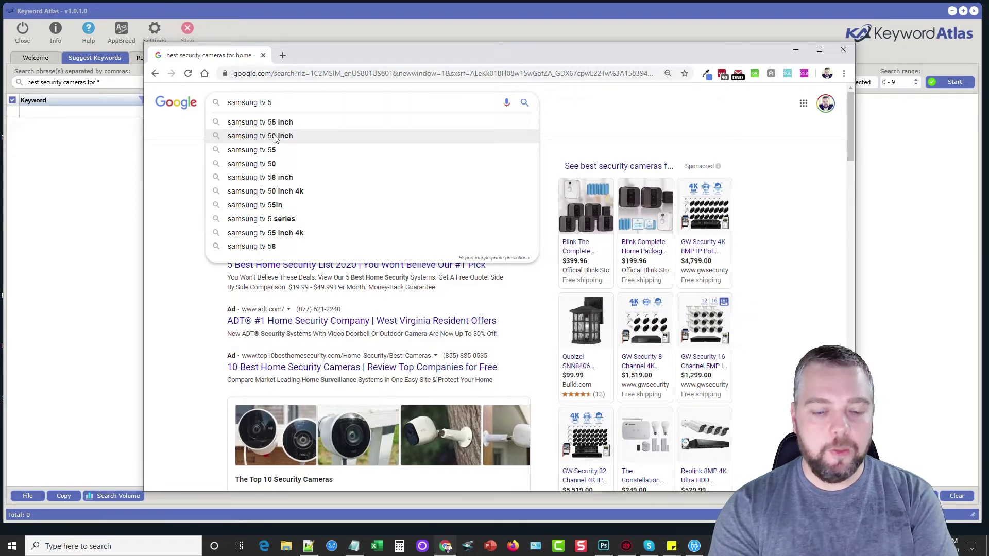
{"action": "key", "text": "BackSpace"}
{"action": "type", "text": "6"}
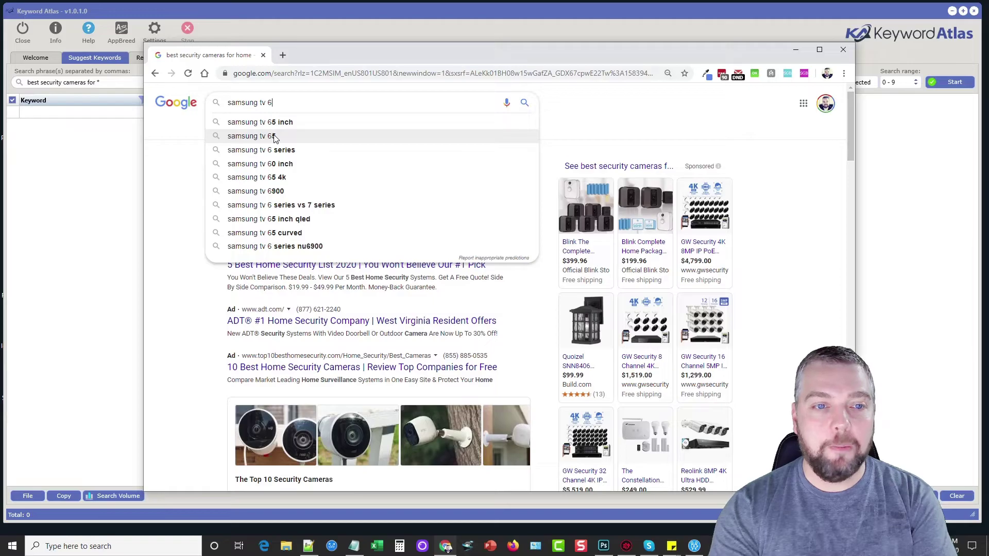
- Search 'samsung tv 60 inch', try digits 1-3, clear the query and minimize the browser
{"action": "left_click", "coordinate": [277, 164]}
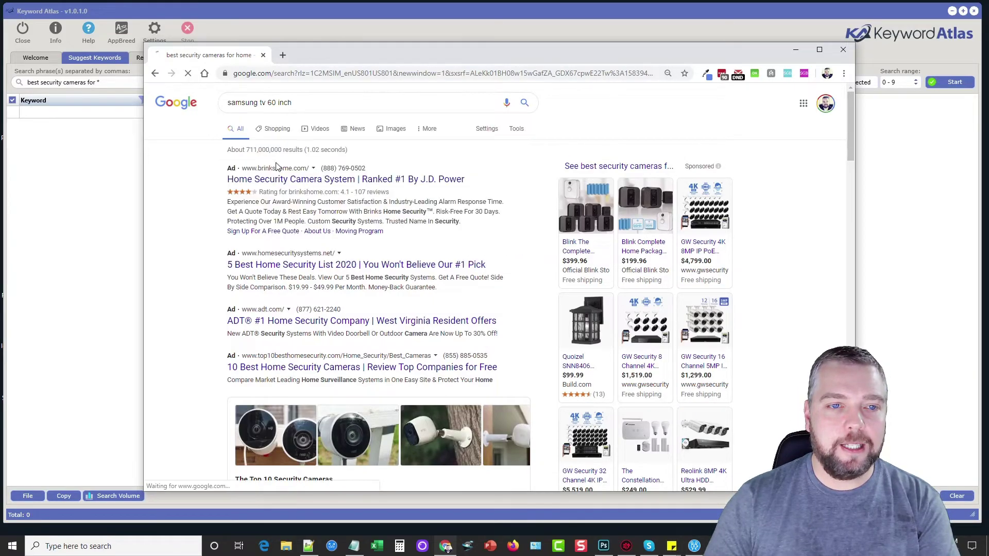
{"action": "type", "text": "1"}
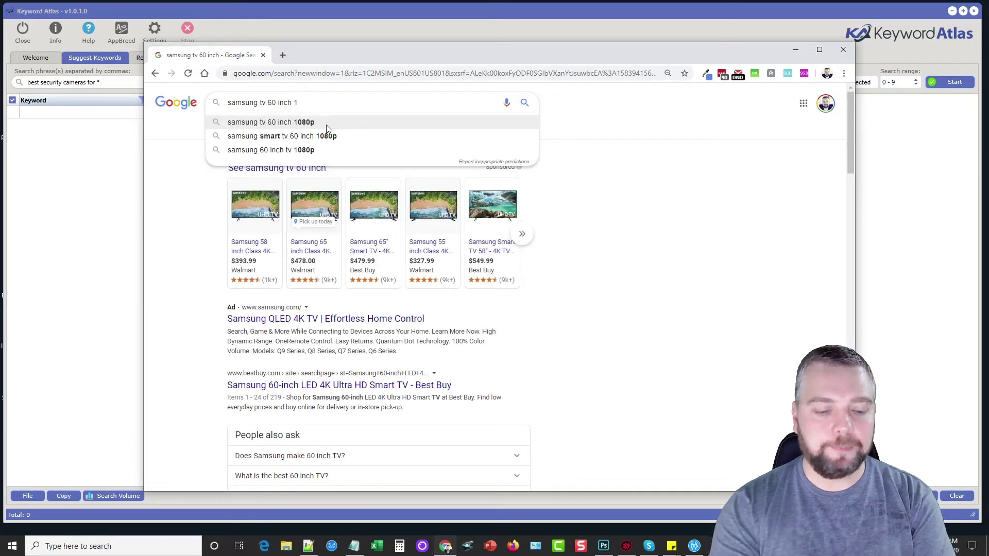
{"action": "key", "text": "BackSpace"}
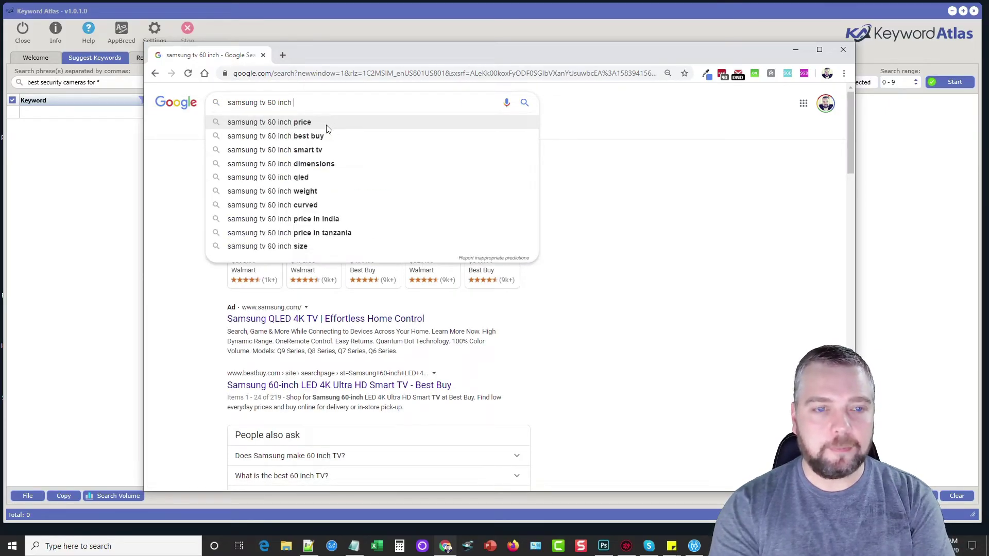
{"action": "type", "text": "2"}
{"action": "key", "text": "BackSpace"}
{"action": "type", "text": "3"}
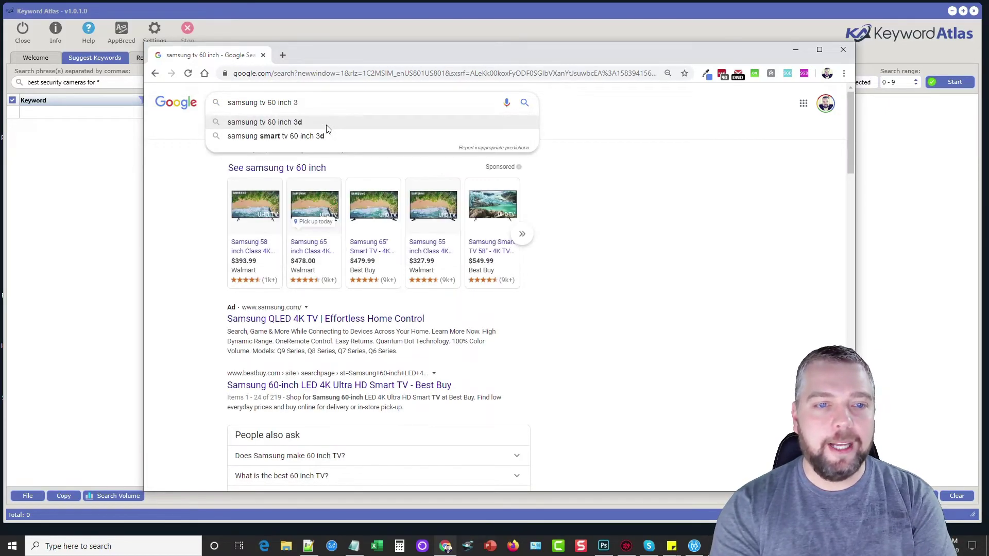
{"action": "key", "text": "BackSpace"}
{"action": "key", "text": "BackSpace"}
{"action": "key", "text": "BackSpace"}
{"action": "key", "text": "BackSpace"}
{"action": "key", "text": "BackSpace"}
{"action": "key", "text": "BackSpace"}
{"action": "key", "text": "BackSpace"}
{"action": "key", "text": "BackSpace"}
{"action": "key", "text": "BackSpace"}
{"action": "key", "text": "BackSpace"}
{"action": "key", "text": "BackSpace"}
{"action": "key", "text": "BackSpace"}
{"action": "key", "text": "BackSpace"}
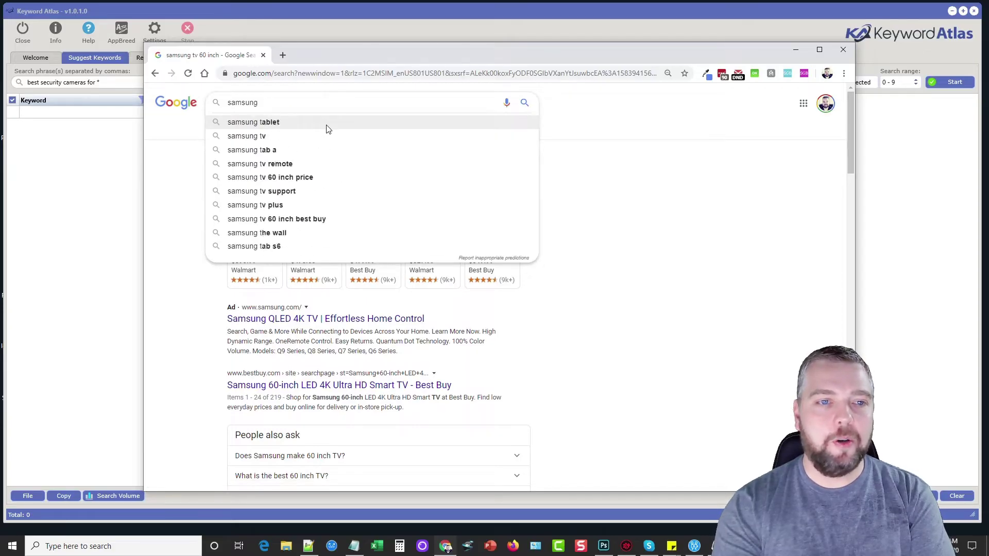
{"action": "key", "text": "BackSpace"}
{"action": "key", "text": "BackSpace"}
{"action": "key", "text": "BackSpace"}
{"action": "key", "text": "BackSpace"}
{"action": "key", "text": "BackSpace"}
{"action": "key", "text": "BackSpace"}
{"action": "key", "text": "BackSpace"}
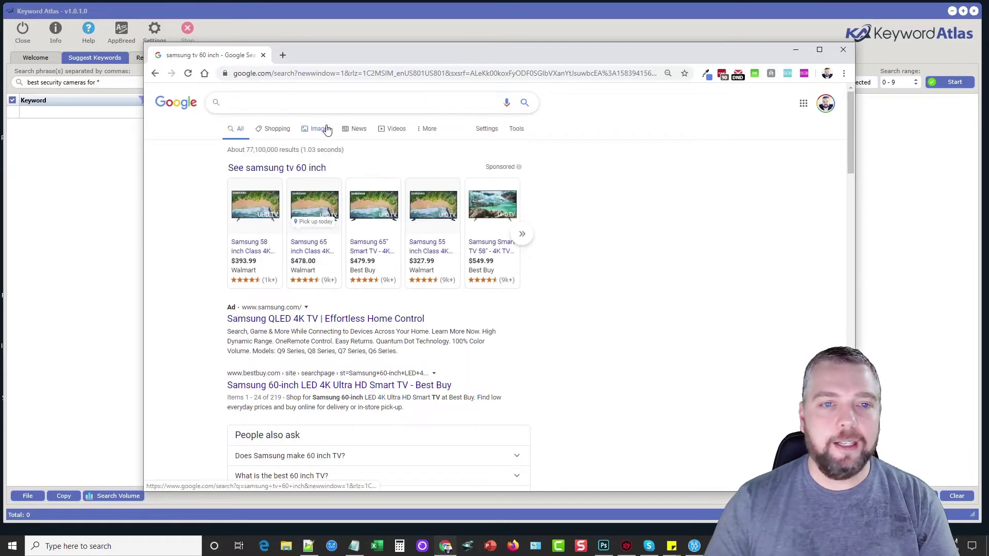
{"action": "left_click", "coordinate": [446, 546]}
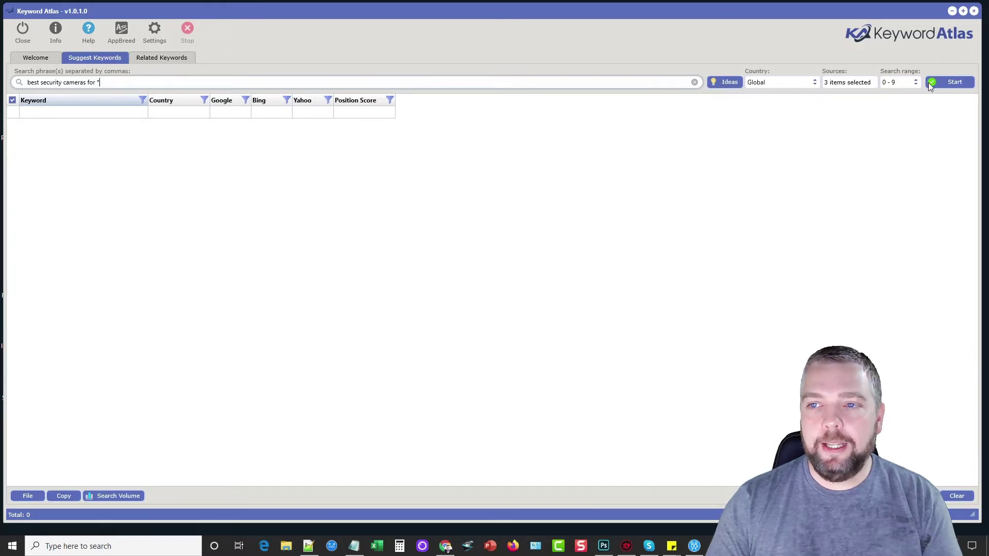
- Set the search range to a - z, review the enabled sources, and start gathering suggestions
{"action": "left_click", "coordinate": [912, 82]}
{"action": "left_click", "coordinate": [896, 94]}
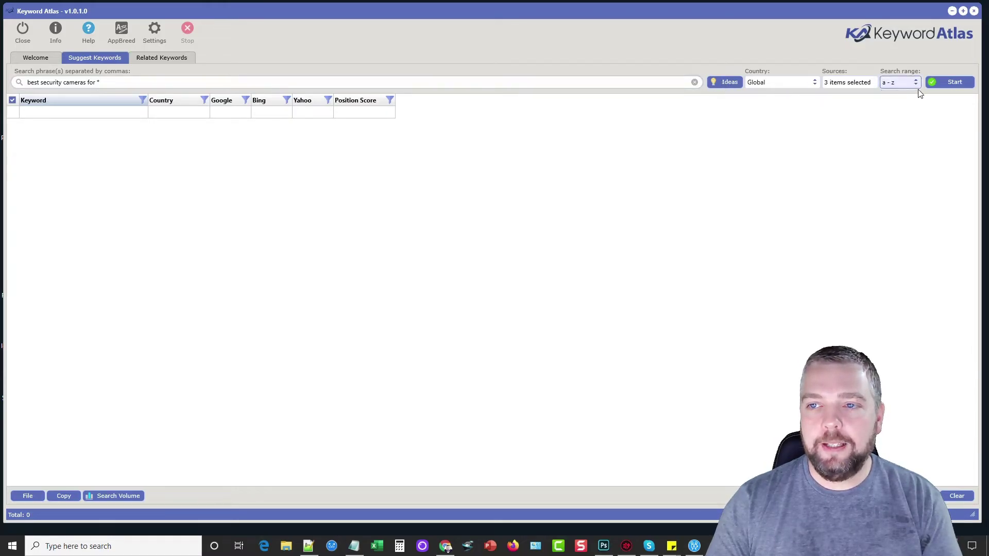
{"action": "left_click", "coordinate": [868, 85]}
{"action": "left_click", "coordinate": [810, 144]}
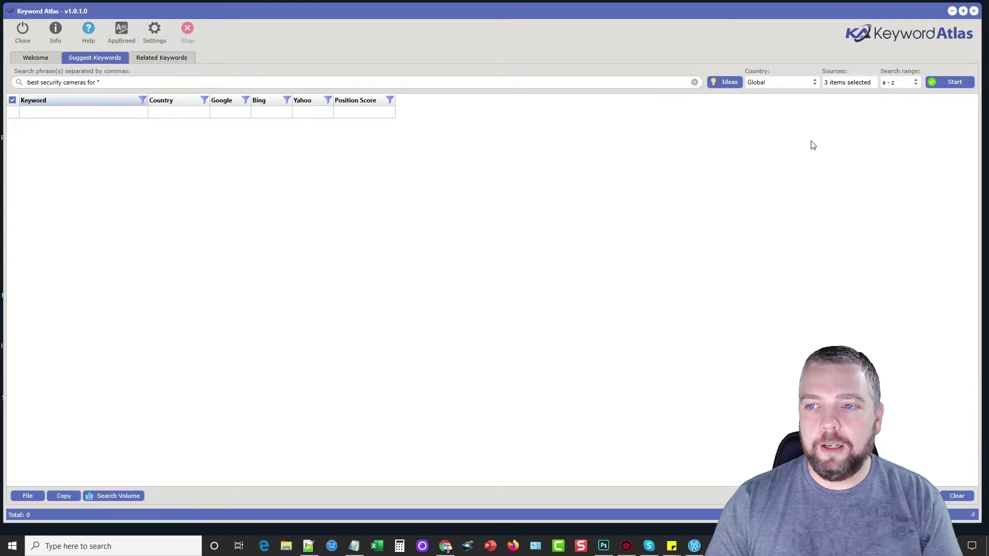
{"action": "left_click", "coordinate": [948, 83]}
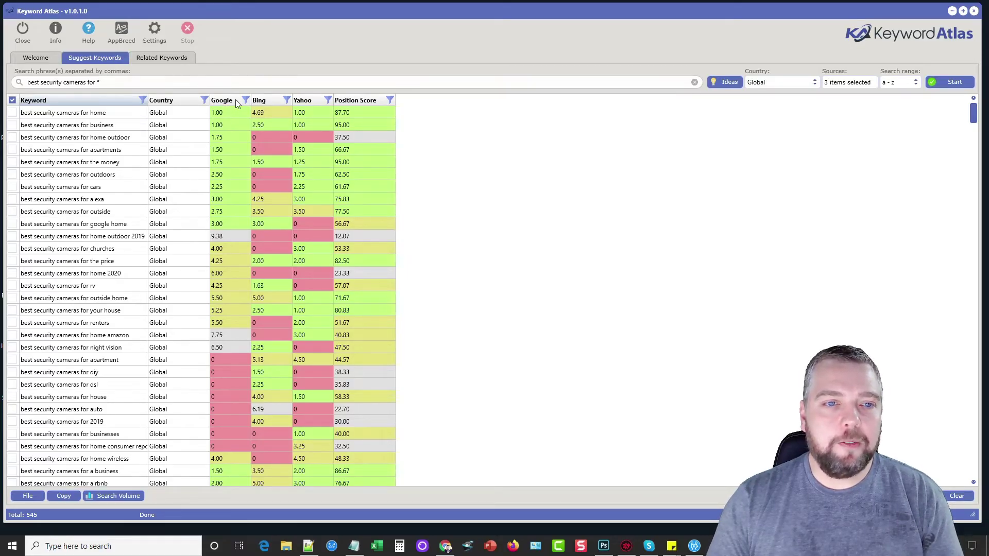
- Sort the results by Position Score, highest first, and select the top score of 98.33
{"action": "left_click", "coordinate": [362, 102]}
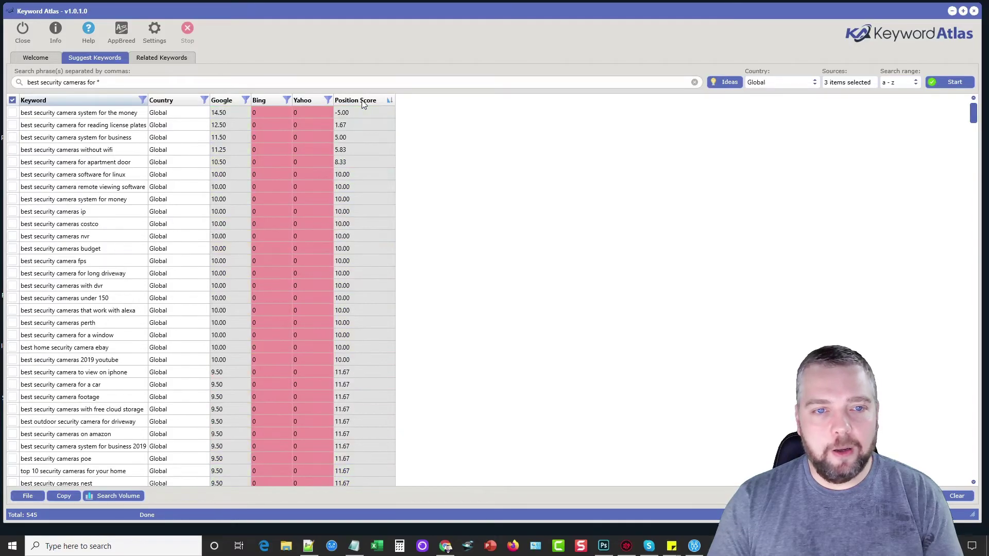
{"action": "left_click", "coordinate": [363, 102]}
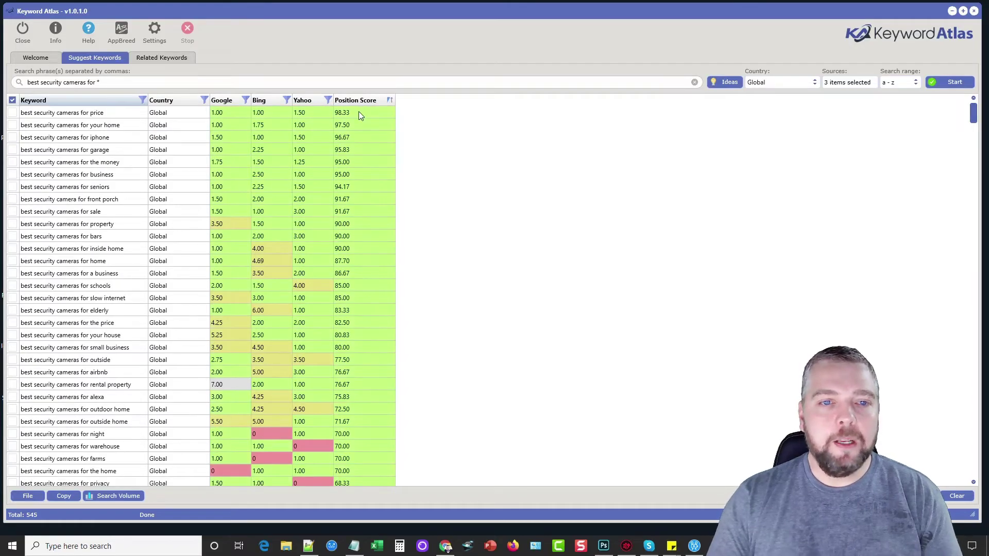
{"action": "left_click", "coordinate": [359, 113]}
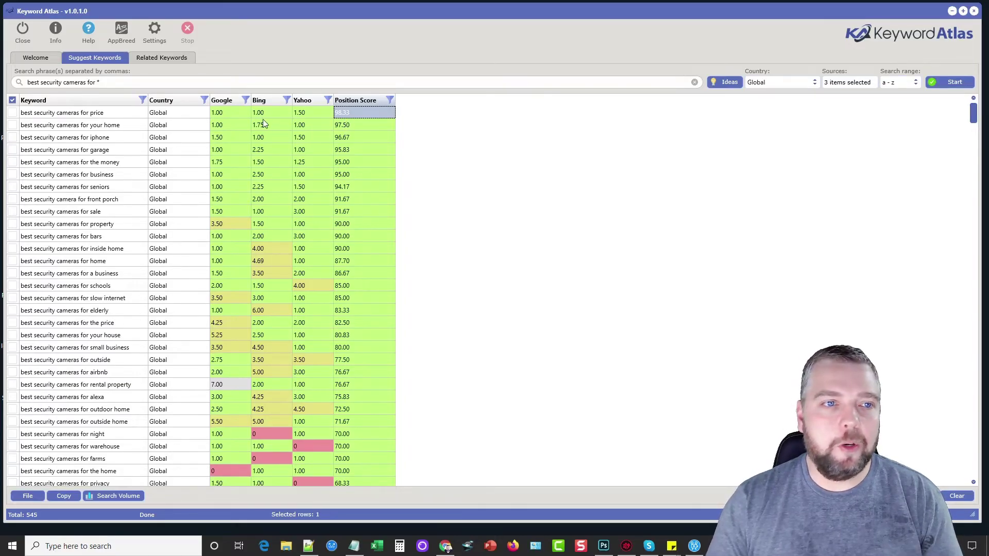
- In the Position Score settings, set Bing importance to 5 and Yahoo importance to 4
{"action": "left_click", "coordinate": [155, 31]}
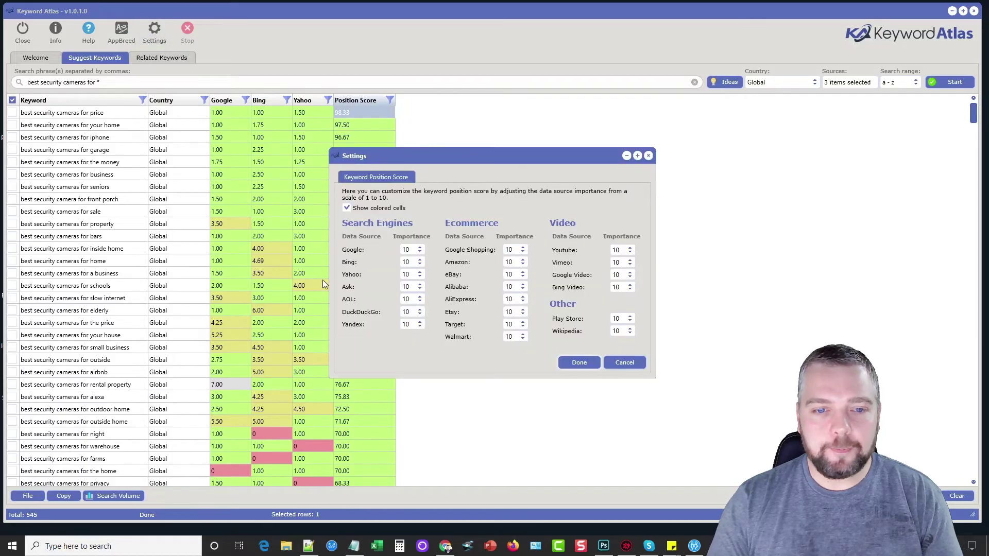
{"action": "left_click", "coordinate": [410, 249]}
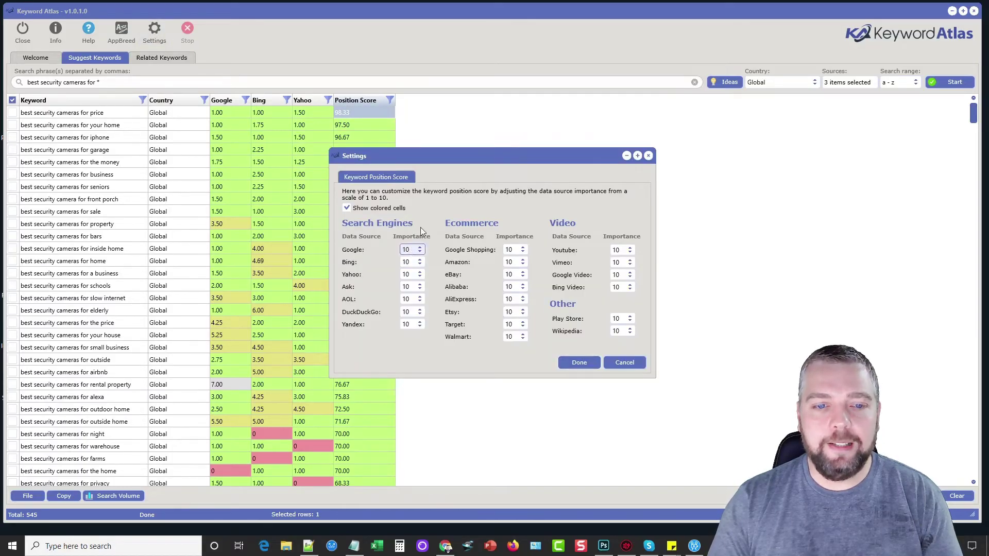
{"action": "left_click", "coordinate": [416, 262]}
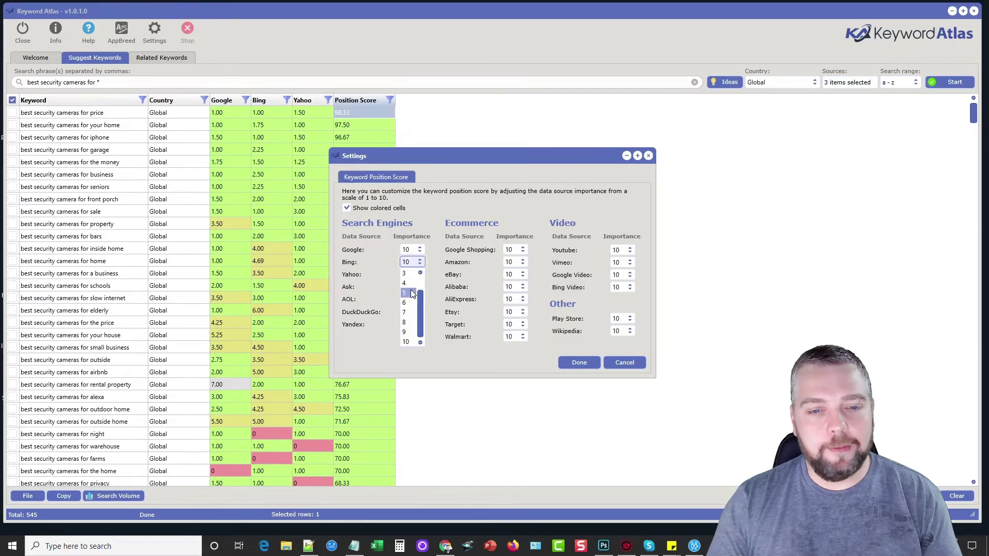
{"action": "left_click", "coordinate": [411, 294]}
{"action": "left_click", "coordinate": [412, 274]}
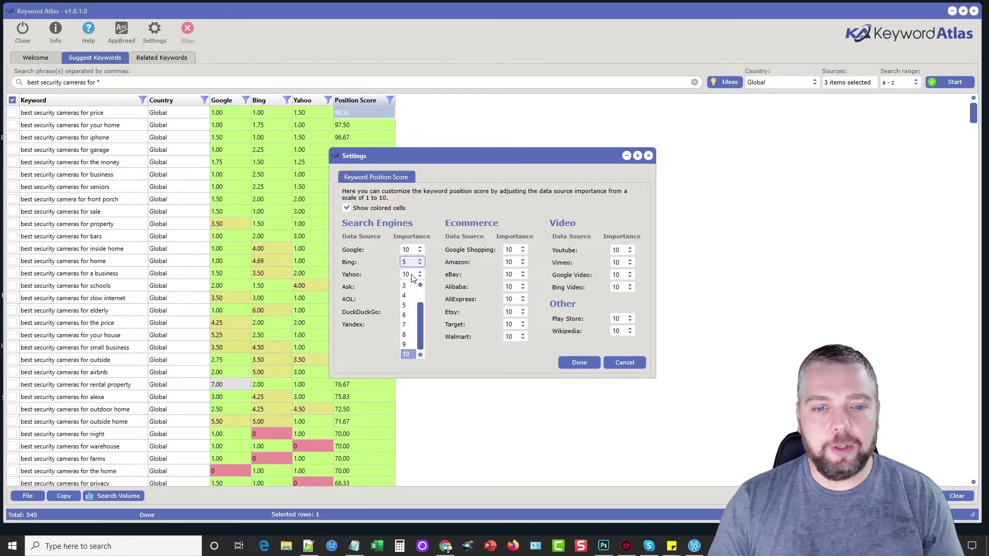
{"action": "left_click", "coordinate": [411, 297]}
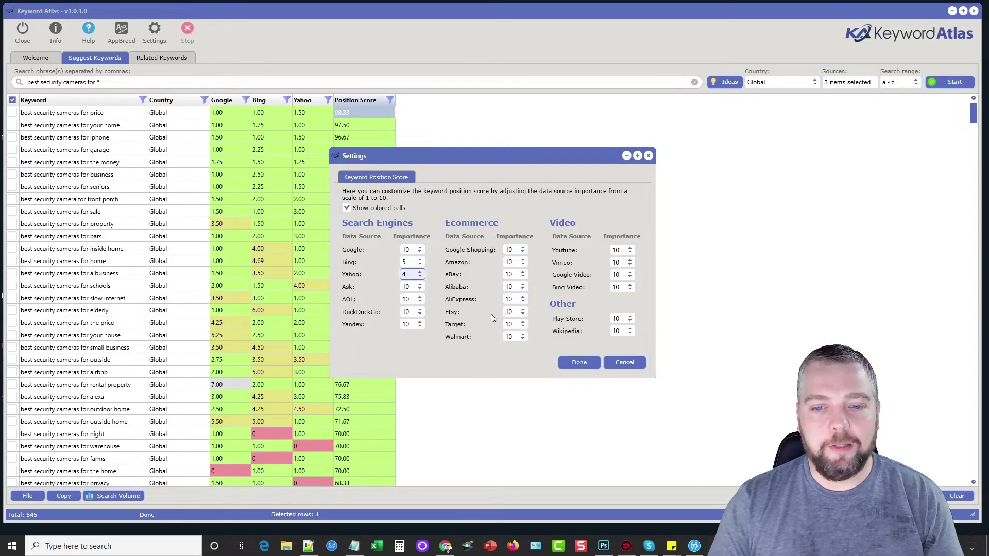
{"action": "left_click", "coordinate": [579, 363]}
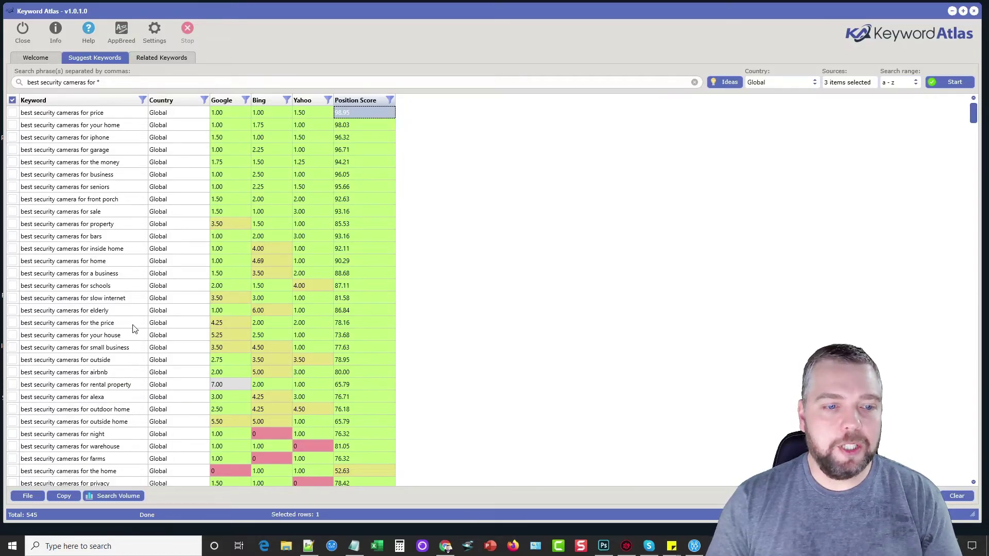
- Scroll through the results and select 'best security cameras for extreme cold'
{"action": "scroll", "coordinate": [110, 221], "scroll_direction": "down", "scroll_amount": 4}
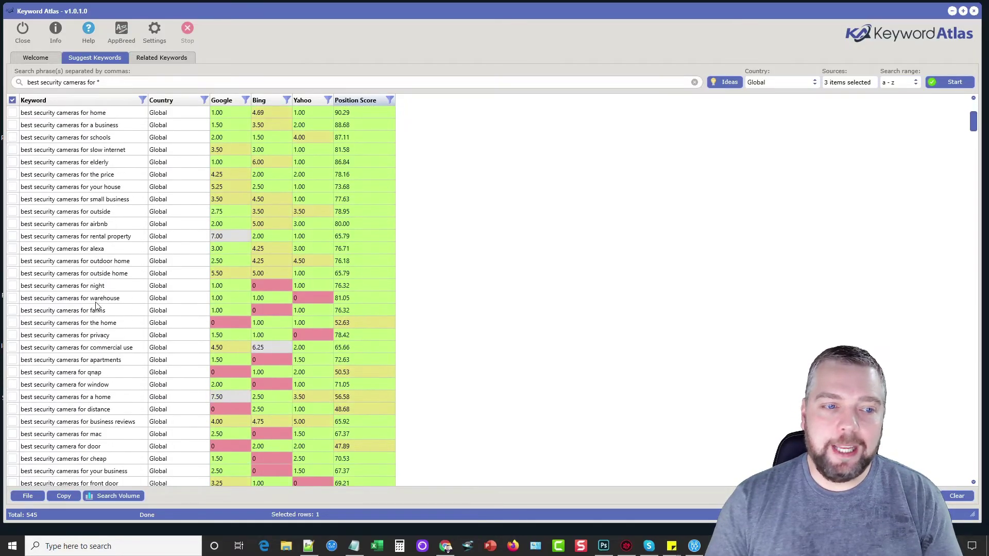
{"action": "scroll", "coordinate": [98, 309], "scroll_direction": "down", "scroll_amount": 8}
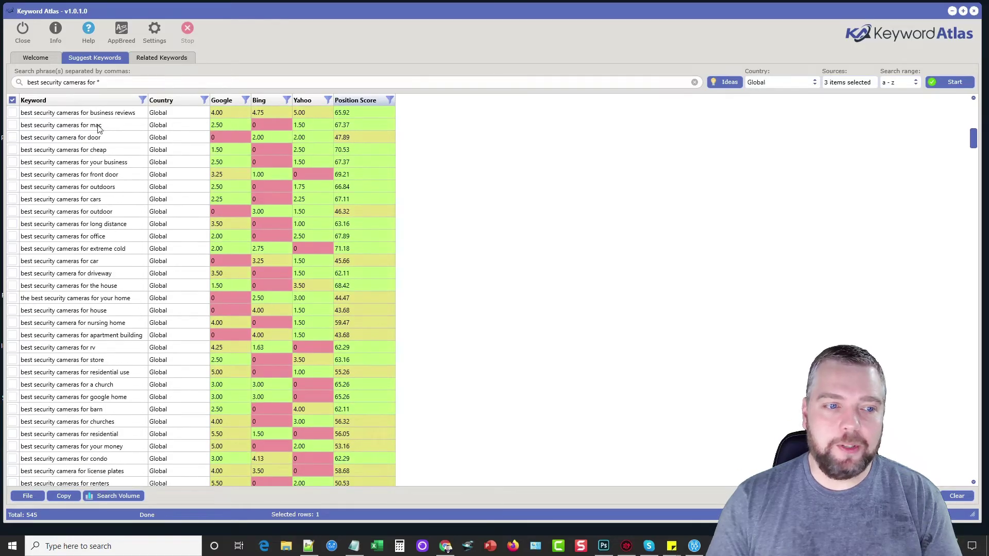
{"action": "scroll", "coordinate": [106, 319], "scroll_direction": "down", "scroll_amount": 1}
{"action": "scroll", "coordinate": [138, 335], "scroll_direction": "up", "scroll_amount": 2}
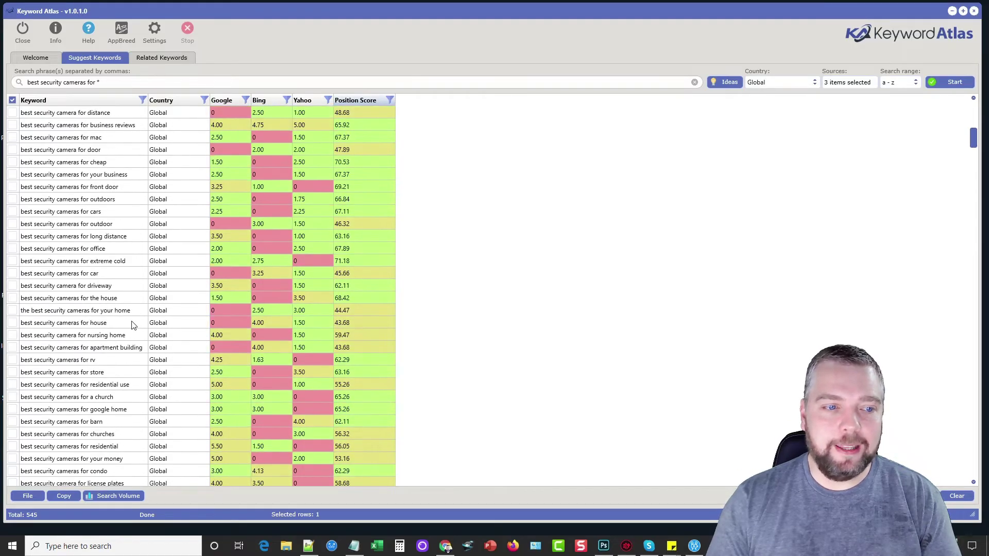
{"action": "left_click", "coordinate": [99, 264]}
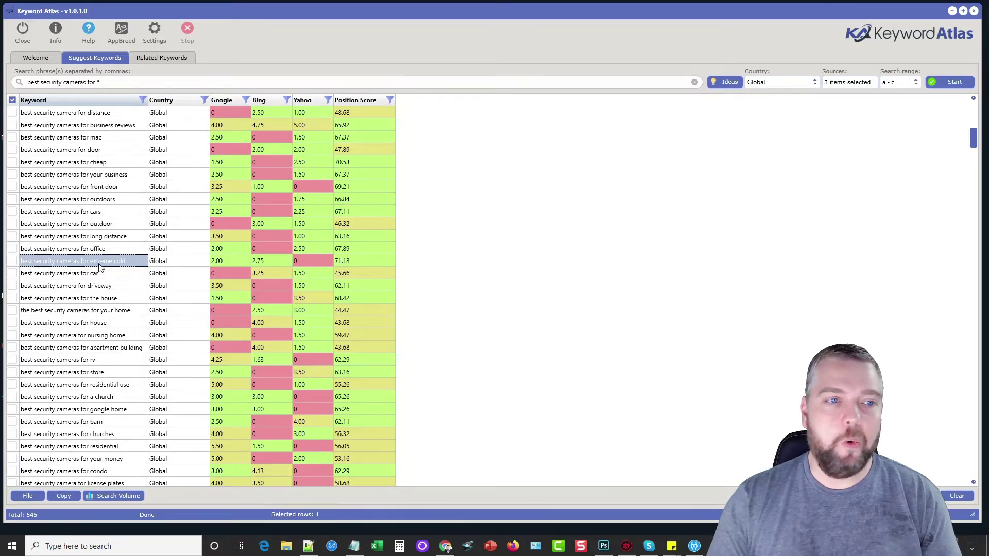
- Tick the first five keywords in the list and open the context menu for them
{"action": "scroll", "coordinate": [118, 283], "scroll_direction": "up", "scroll_amount": 10}
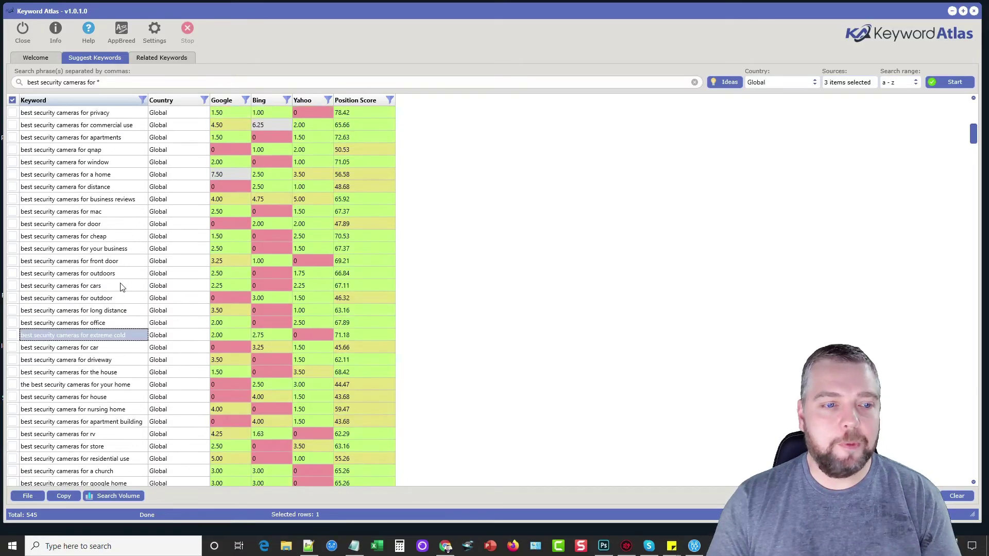
{"action": "scroll", "coordinate": [118, 286], "scroll_direction": "up", "scroll_amount": 2}
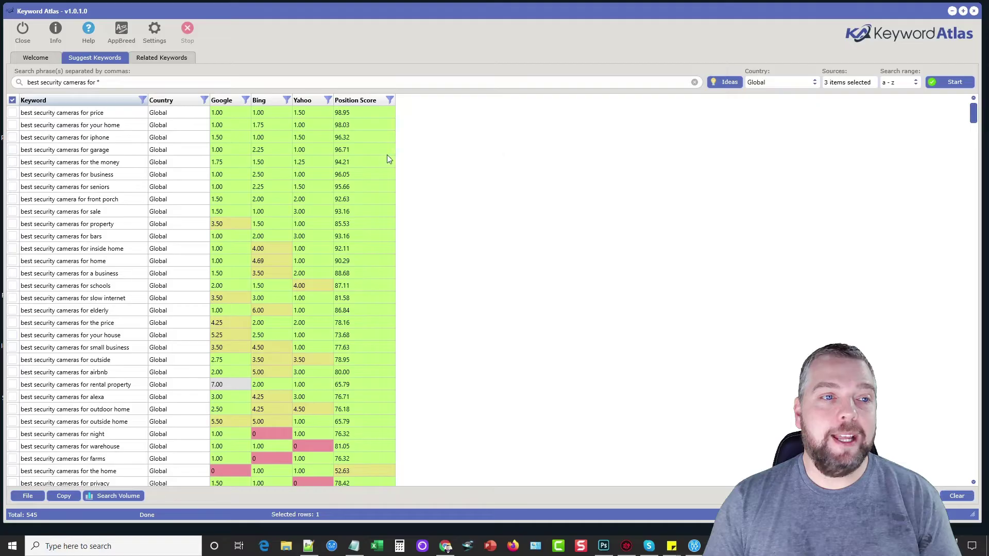
{"action": "left_click", "coordinate": [12, 113]}
{"action": "left_click", "coordinate": [12, 125]}
{"action": "left_click", "coordinate": [12, 137]}
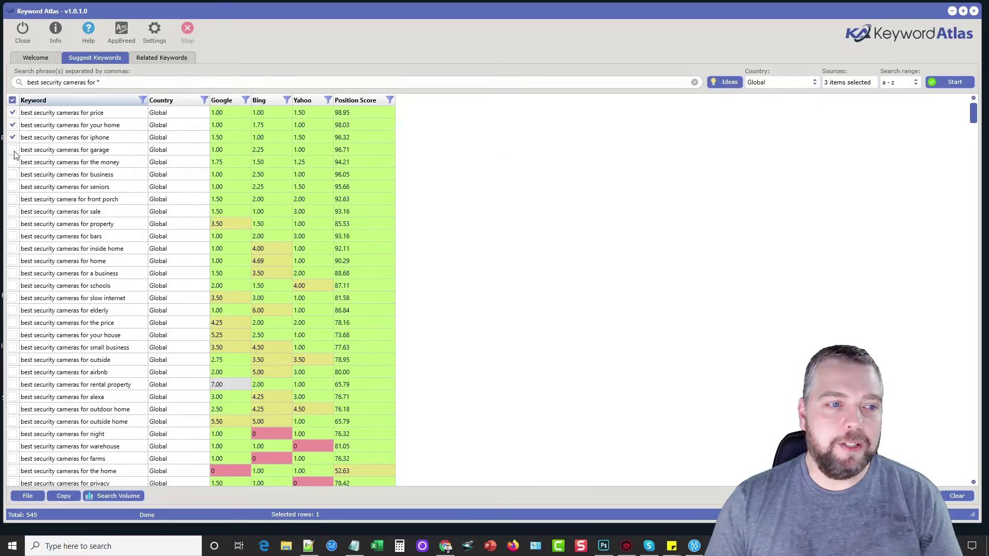
{"action": "left_click", "coordinate": [12, 149]}
{"action": "left_click", "coordinate": [12, 162]}
{"action": "right_click", "coordinate": [63, 127]}
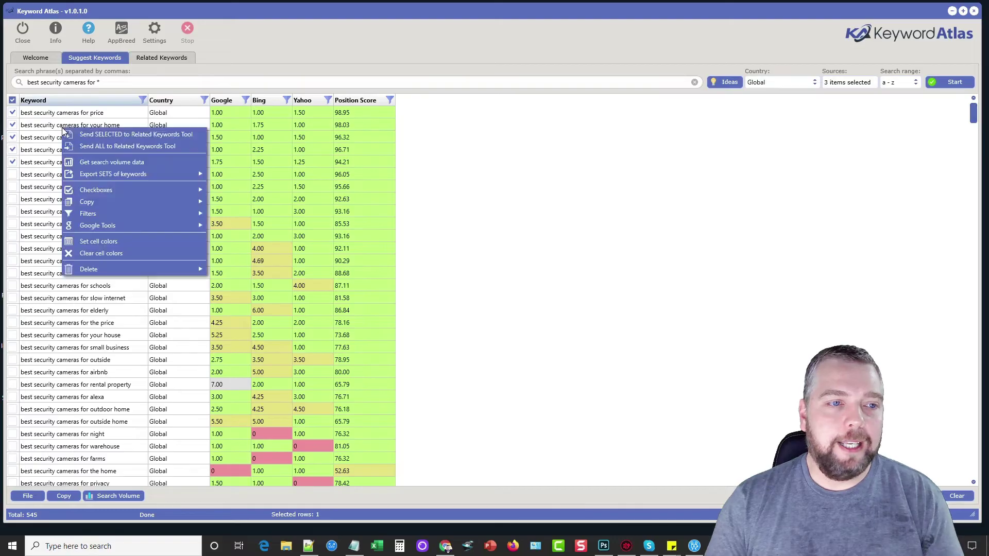
- Choose Get search volume data and move the Get Keyword Search Data dialog up-left
{"action": "left_click", "coordinate": [113, 162]}
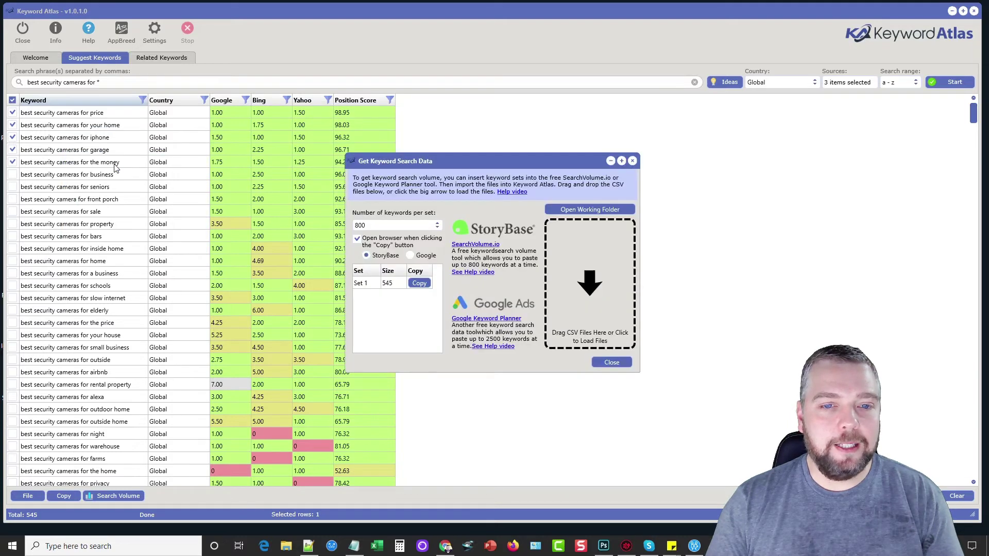
{"action": "left_click_drag", "start_coordinate": [471, 162], "coordinate": [409, 113]}
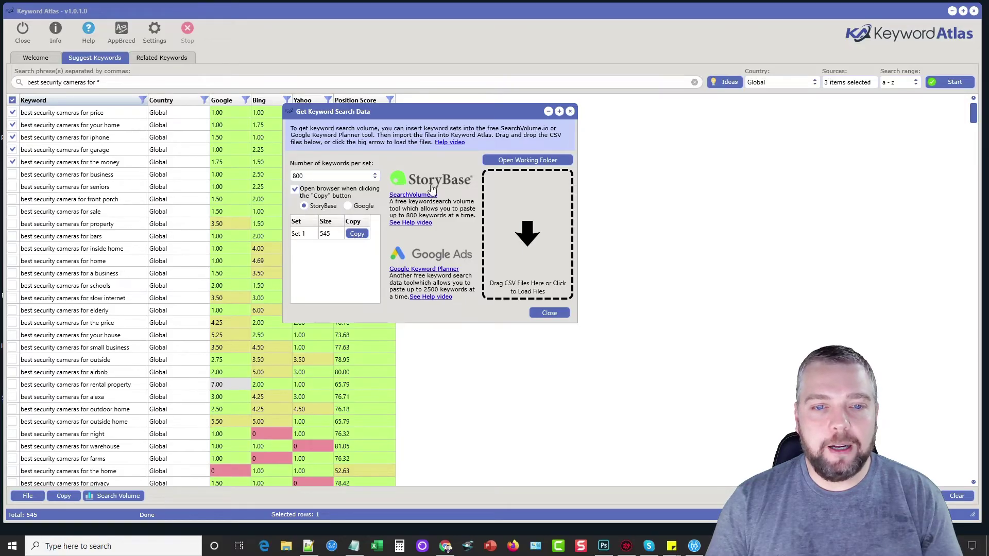
- Copy the checked keywords from the Keyword Atlas table to the clipboard
{"action": "left_click", "coordinate": [357, 234]}
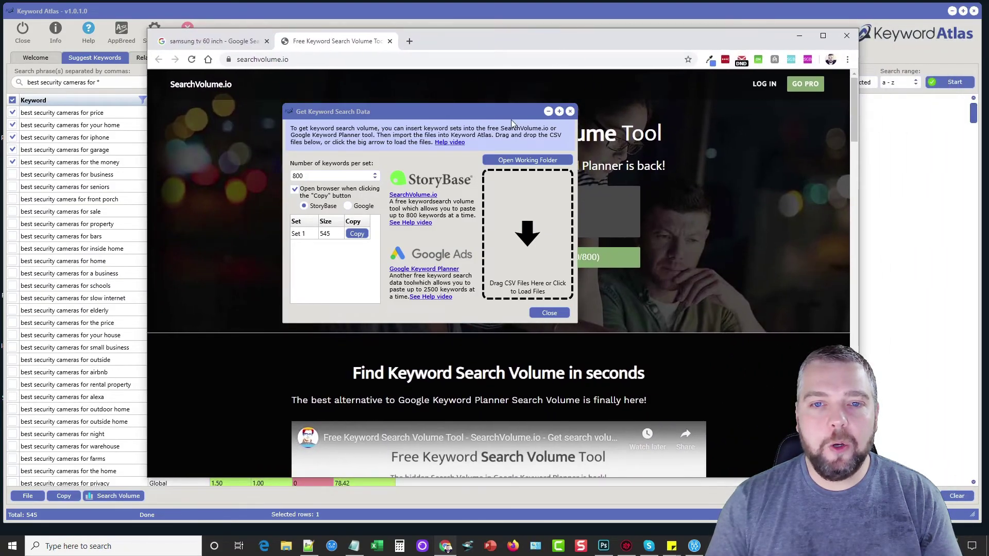
{"action": "left_click_drag", "start_coordinate": [514, 117], "coordinate": [92, 230]}
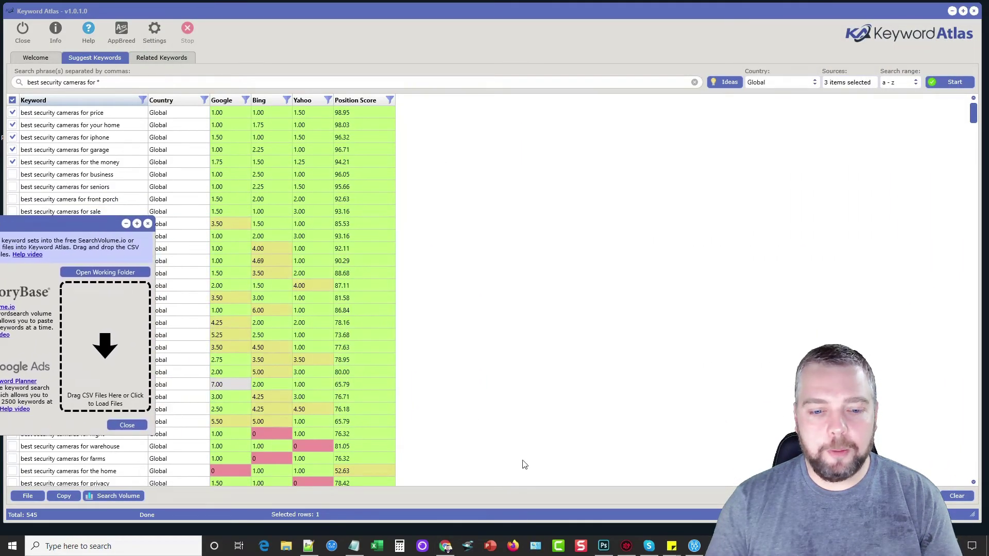
{"action": "left_click", "coordinate": [445, 547]}
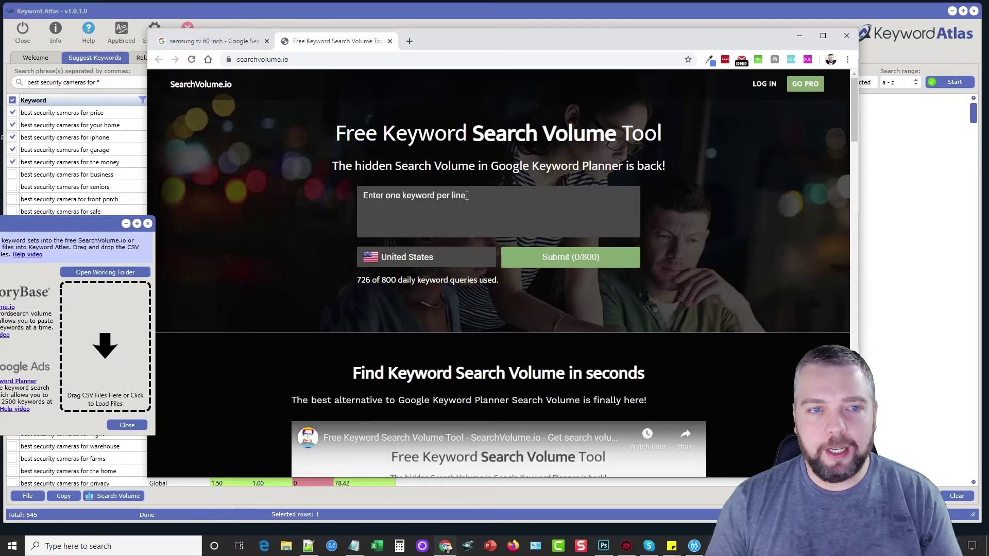
{"action": "left_click", "coordinate": [176, 24]}
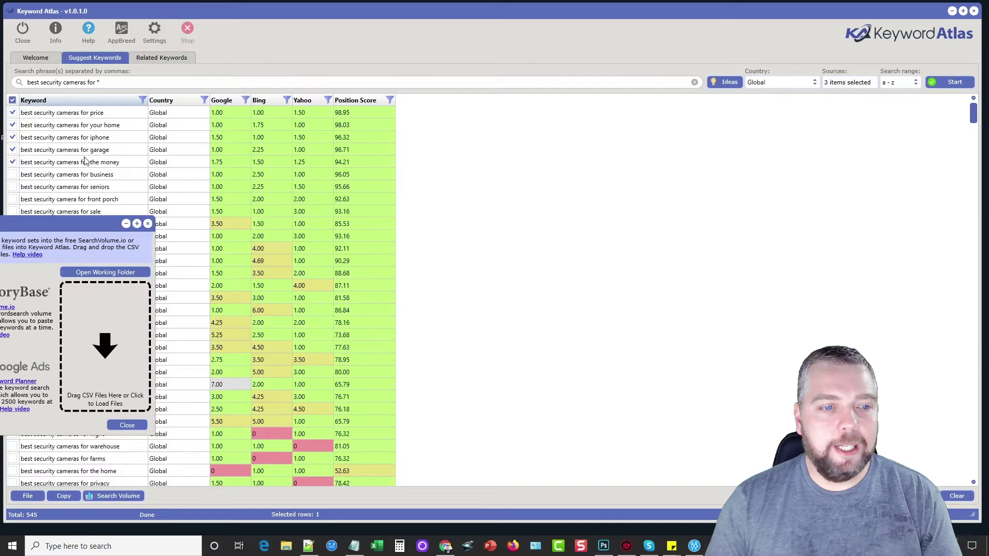
{"action": "right_click", "coordinate": [78, 126]}
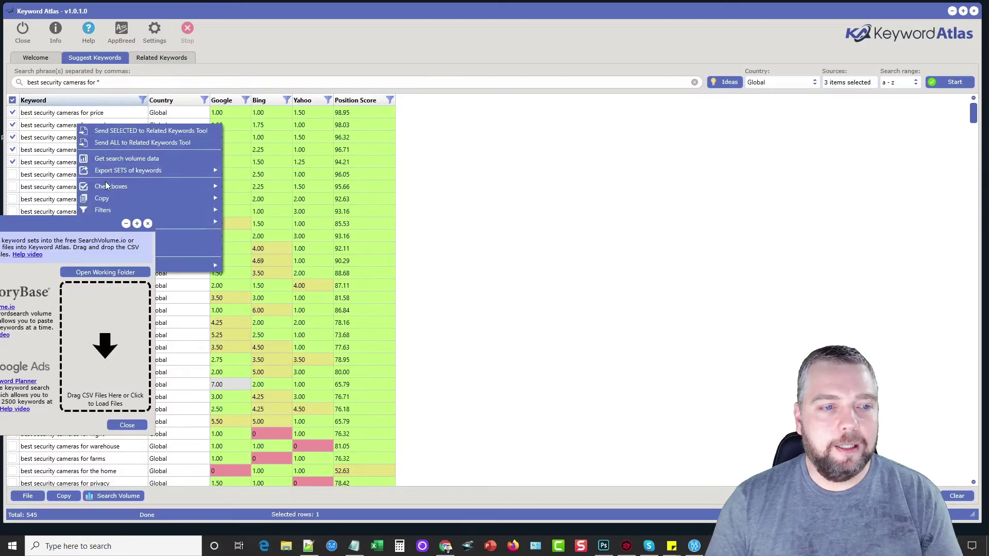
{"action": "mouse_move", "coordinate": [106, 201]}
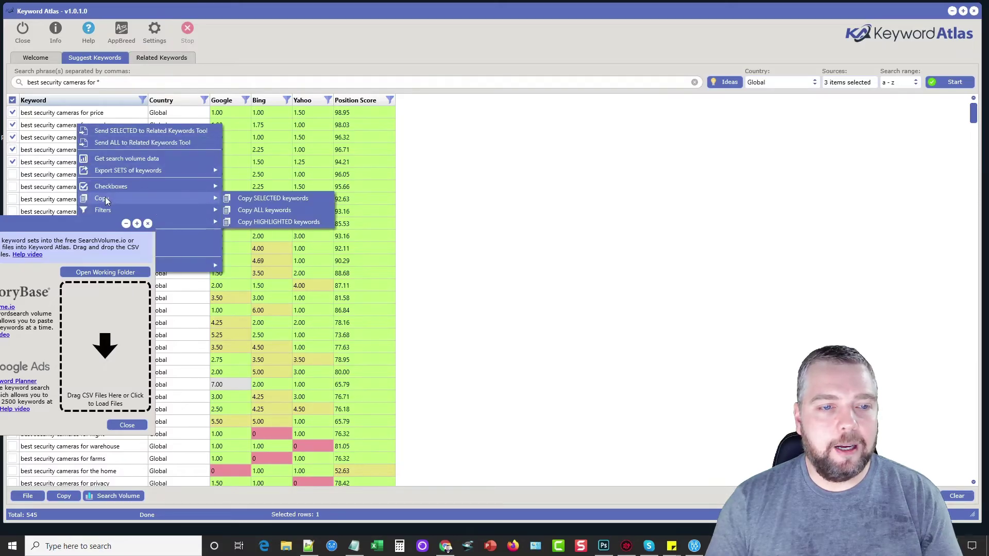
{"action": "left_click", "coordinate": [268, 200]}
- Paste the keywords into SearchVolume.io, submit them, and download the results as CSV
{"action": "left_click", "coordinate": [445, 546]}
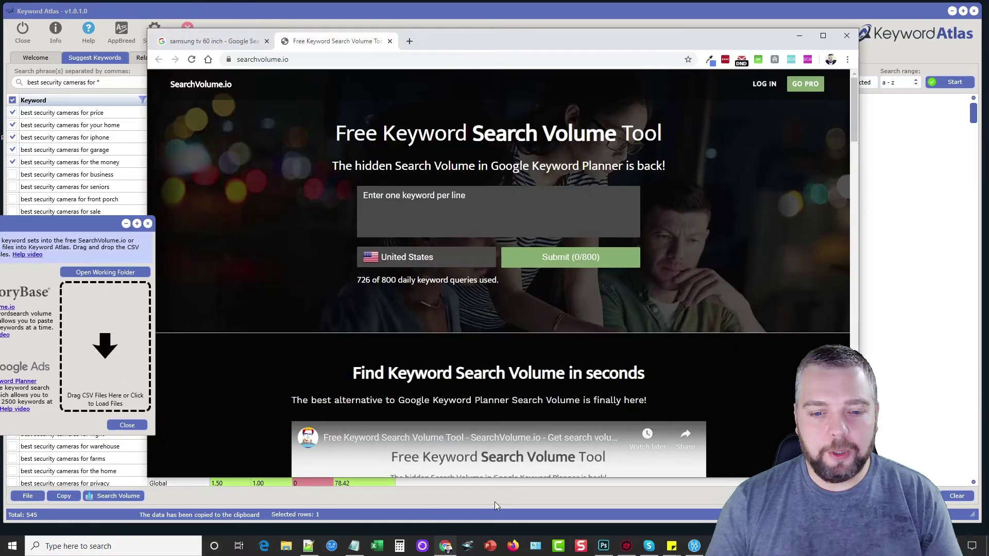
{"action": "right_click", "coordinate": [491, 245]}
{"action": "left_click", "coordinate": [499, 272]}
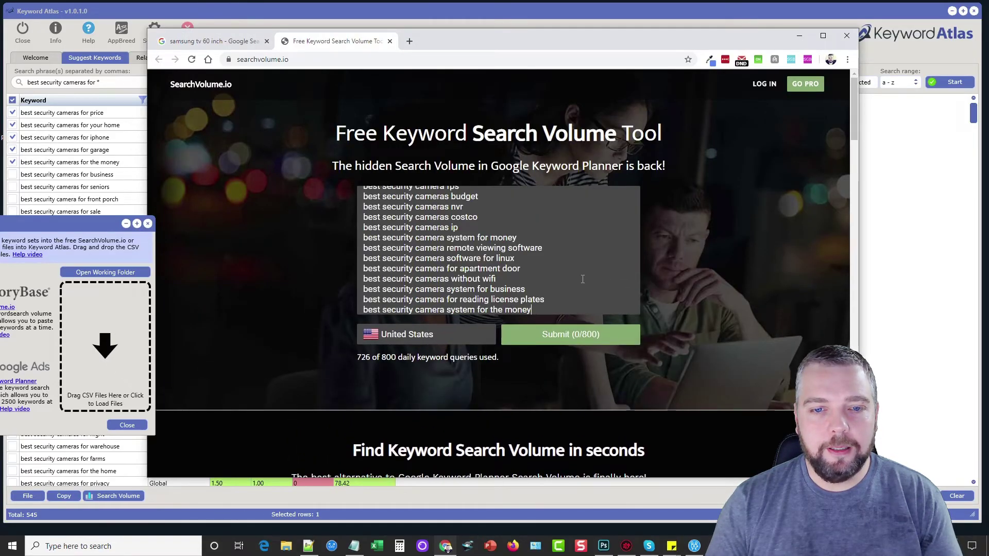
{"action": "left_click", "coordinate": [572, 335]}
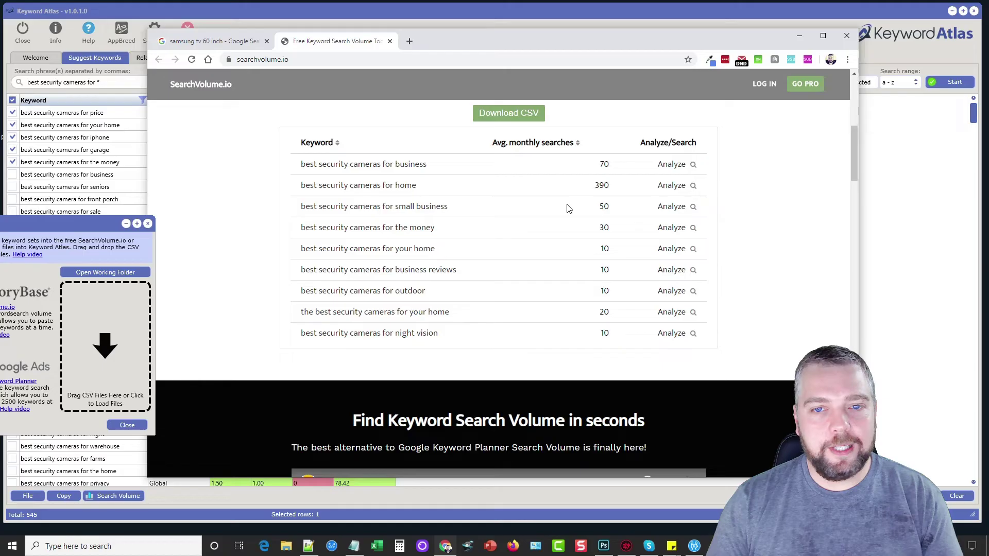
{"action": "left_click", "coordinate": [509, 113]}
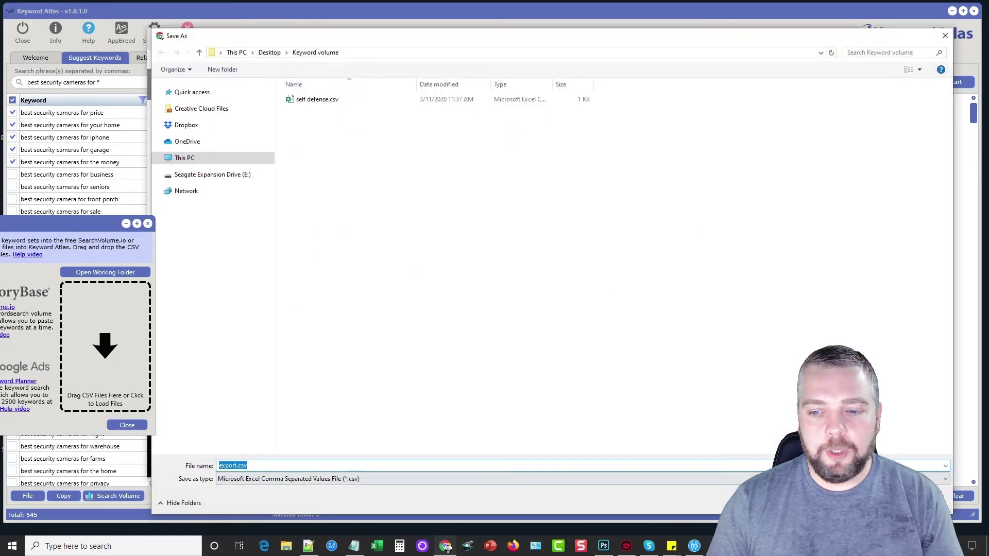
- Save export.csv, import it from the Keyword volume folder, and sort Monthly Search highest first
{"action": "key", "text": "Return"}
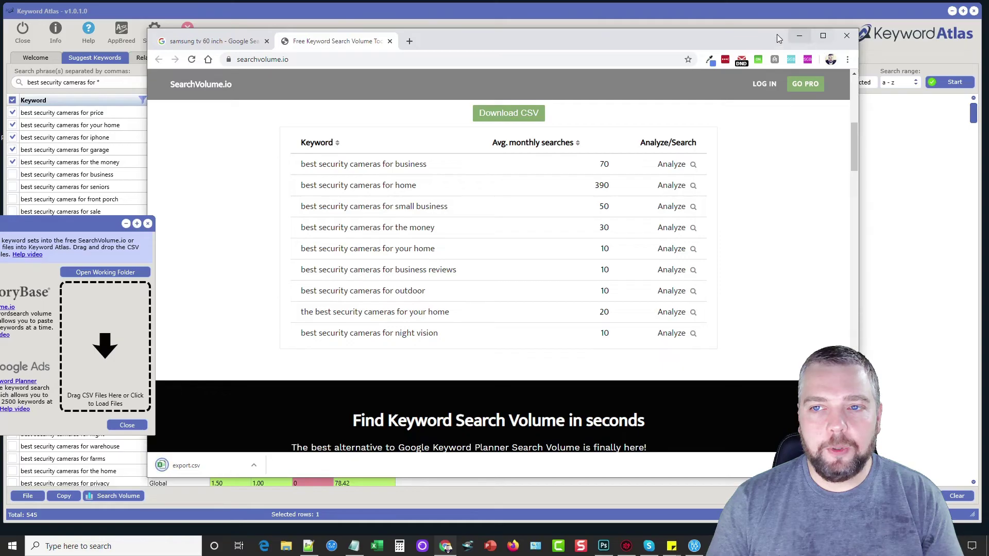
{"action": "key", "text": "alt+Tab"}
{"action": "left_click_drag", "start_coordinate": [107, 224], "coordinate": [558, 149]}
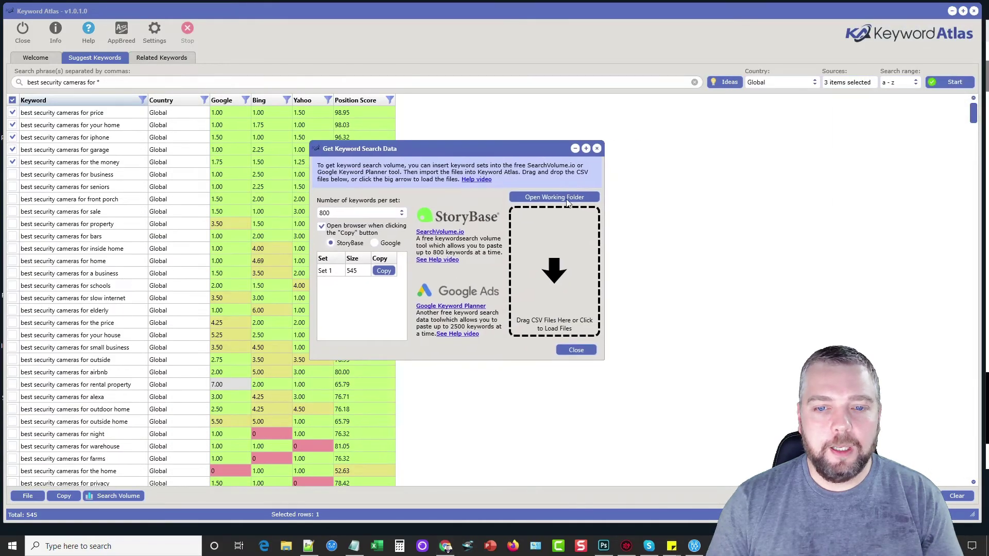
{"action": "left_click", "coordinate": [554, 273]}
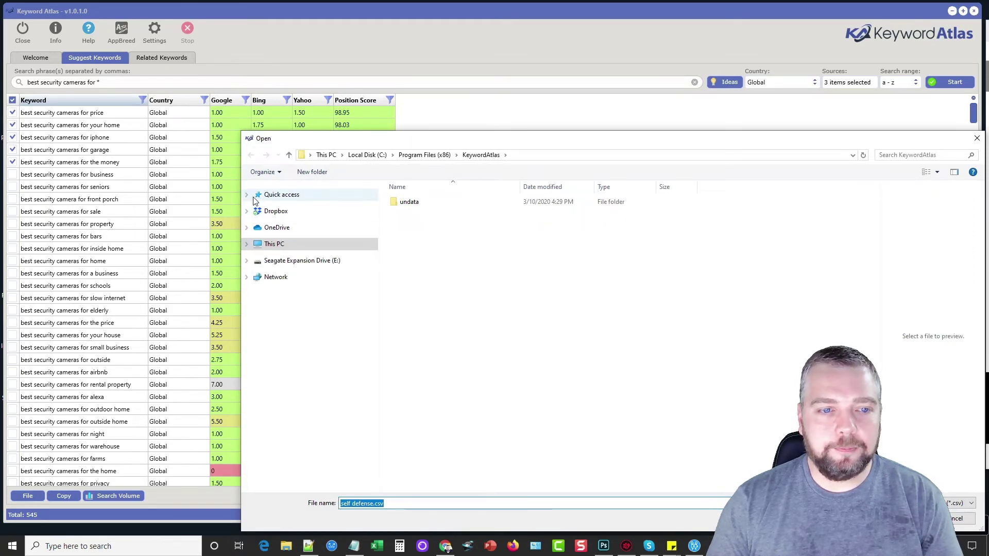
{"action": "left_click", "coordinate": [302, 194]}
{"action": "left_click", "coordinate": [409, 203]}
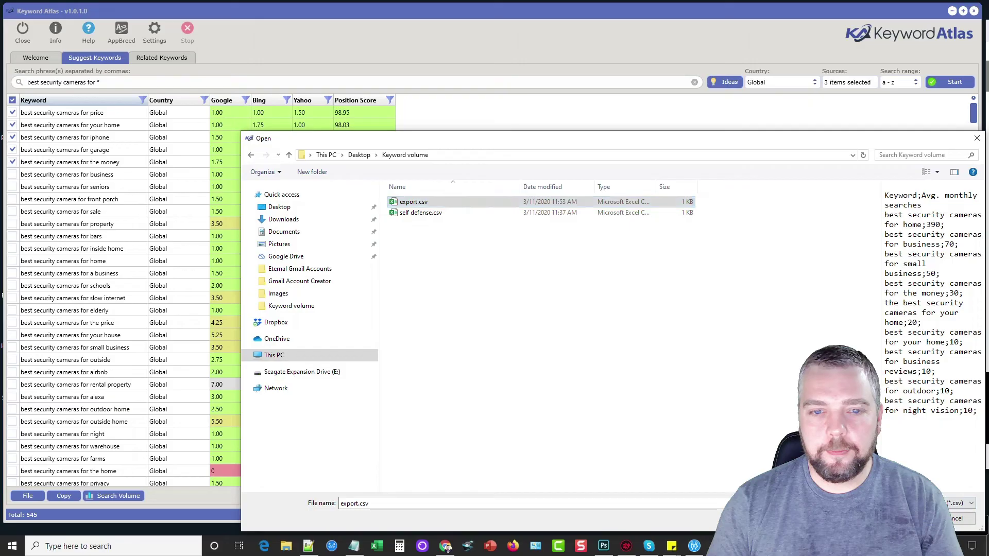
{"action": "double_click", "coordinate": [408, 203]}
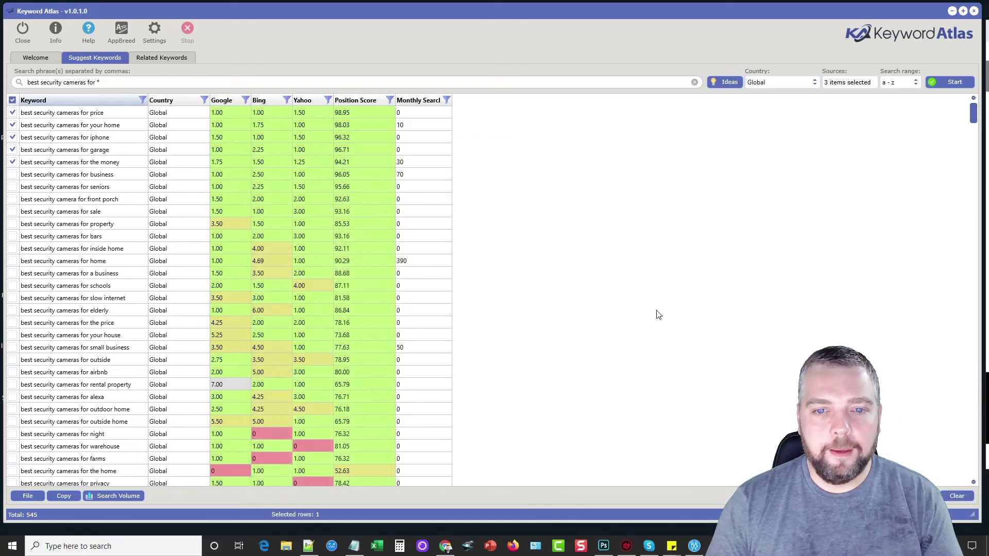
{"action": "left_click", "coordinate": [413, 103]}
{"action": "left_click", "coordinate": [425, 102]}
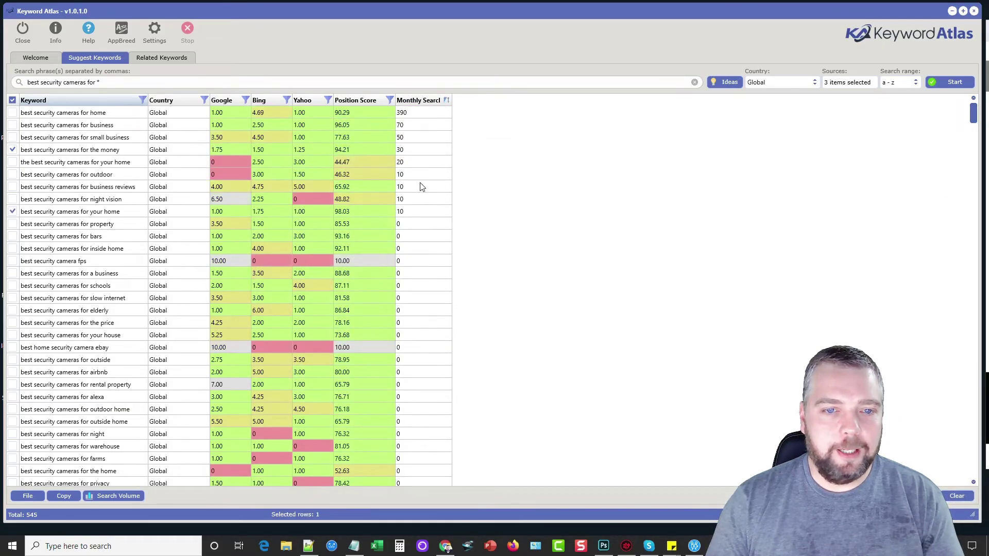
{"action": "left_click", "coordinate": [391, 99]}
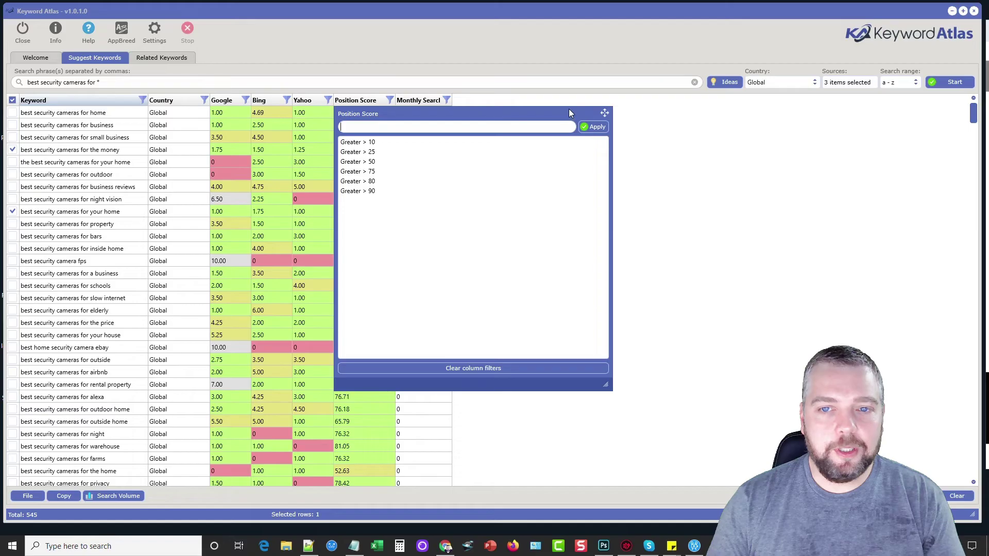
{"action": "left_click_drag", "start_coordinate": [601, 113], "coordinate": [760, 123]}
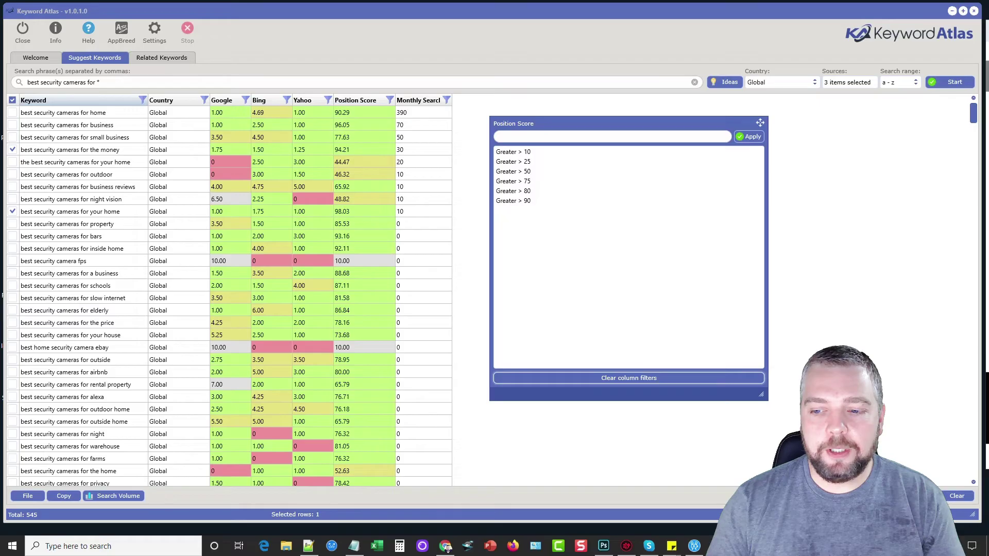
{"action": "left_click", "coordinate": [447, 101]}
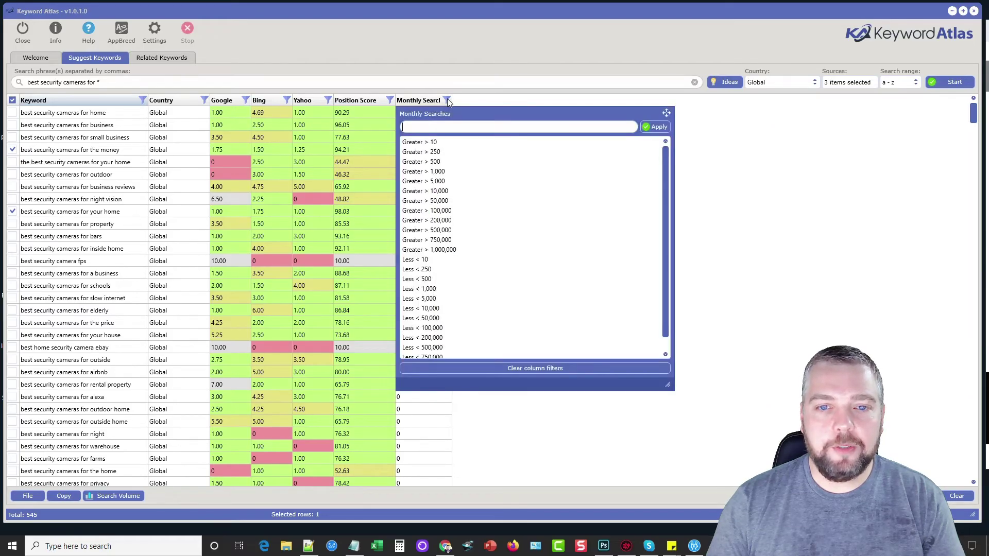
{"action": "left_click_drag", "start_coordinate": [667, 156], "coordinate": [761, 113]}
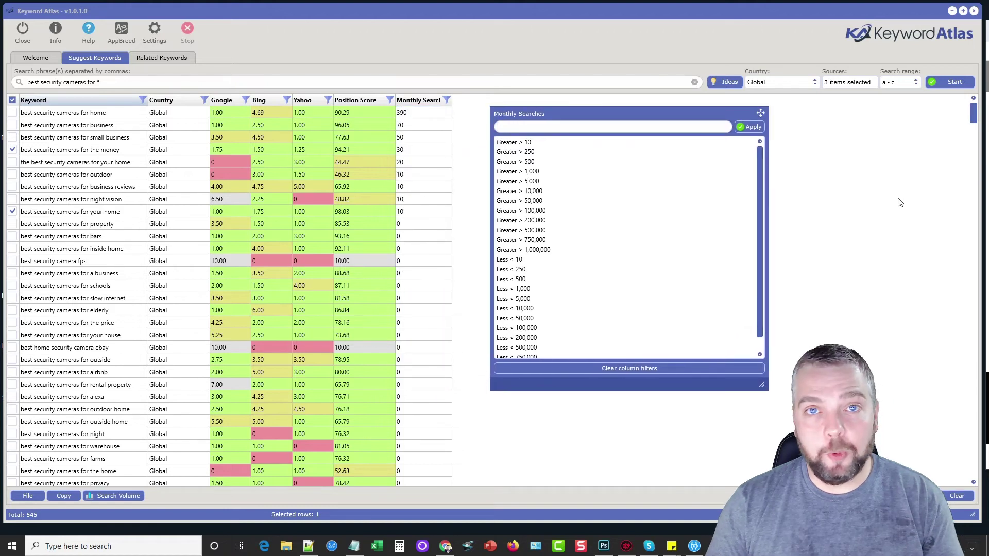
{"action": "left_click", "coordinate": [887, 234]}
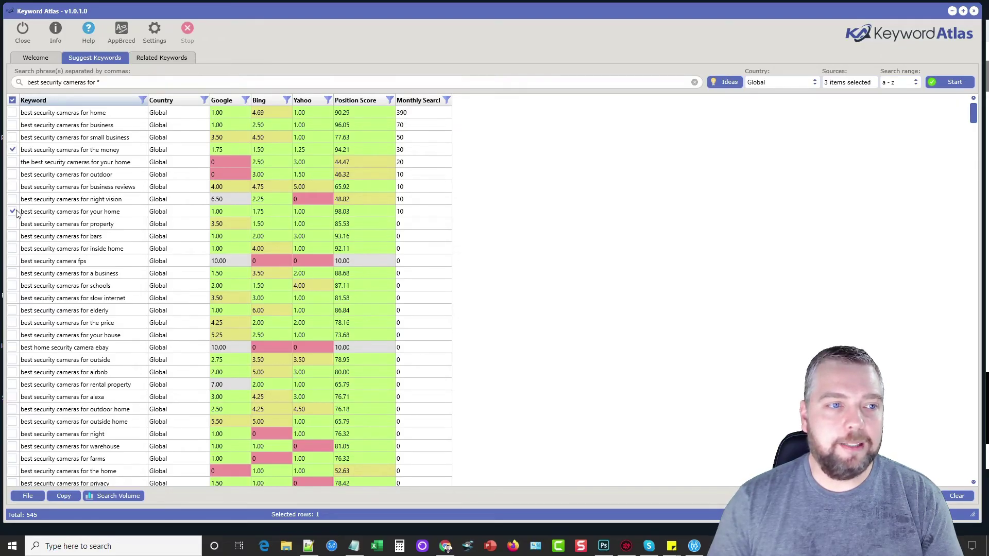
- Send the checked keywords to Related Keywords Tool with Google only, then request their search volumes
{"action": "right_click", "coordinate": [72, 151]}
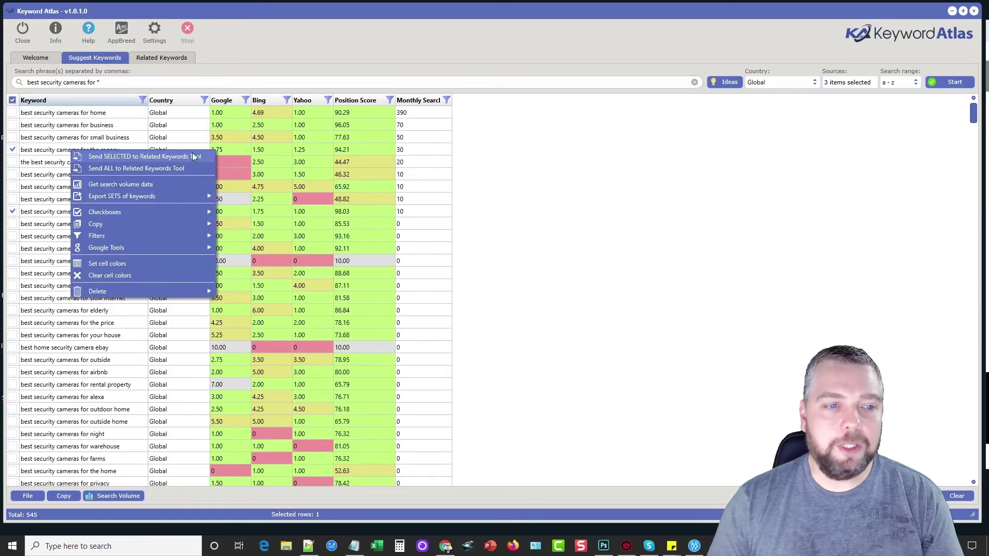
{"action": "left_click", "coordinate": [162, 156]}
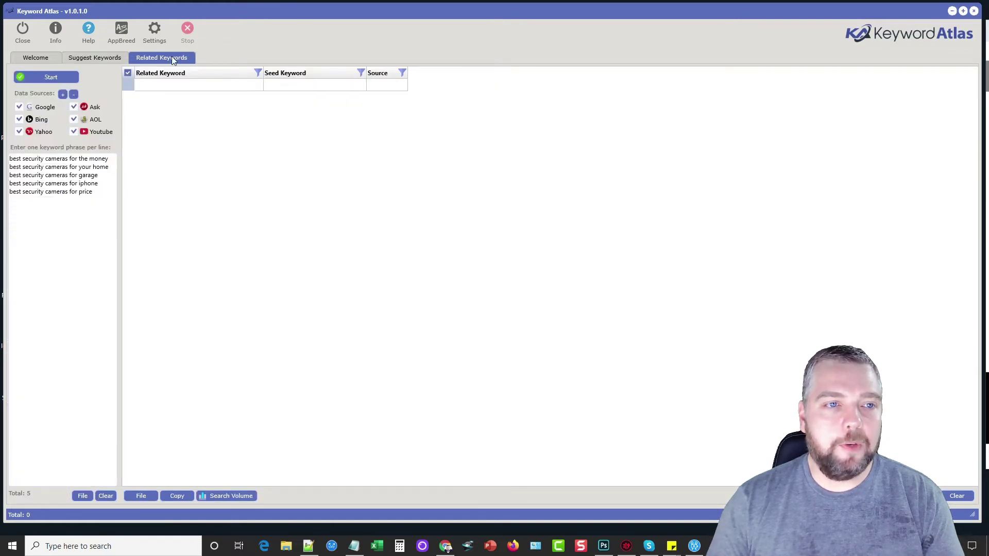
{"action": "left_click", "coordinate": [19, 119]}
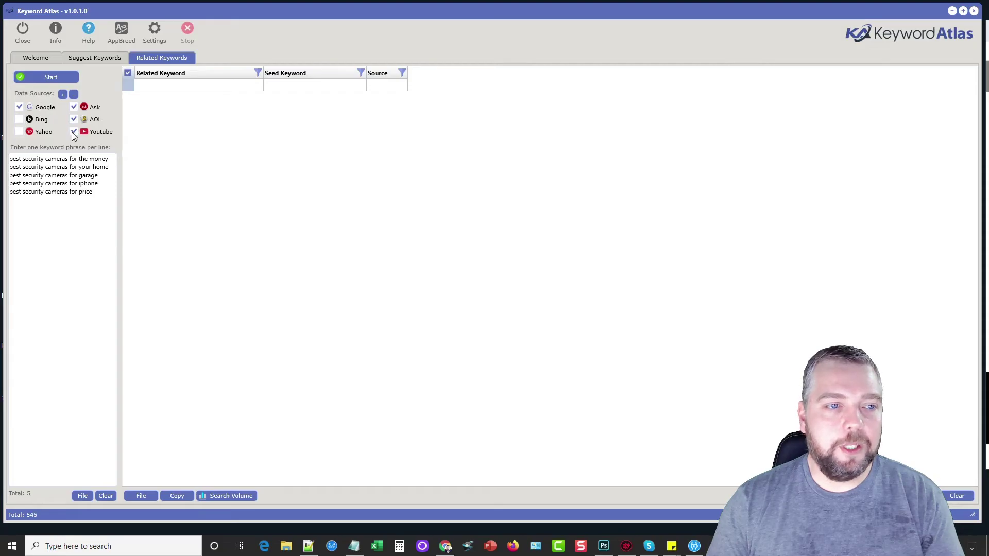
{"action": "left_click", "coordinate": [50, 78]}
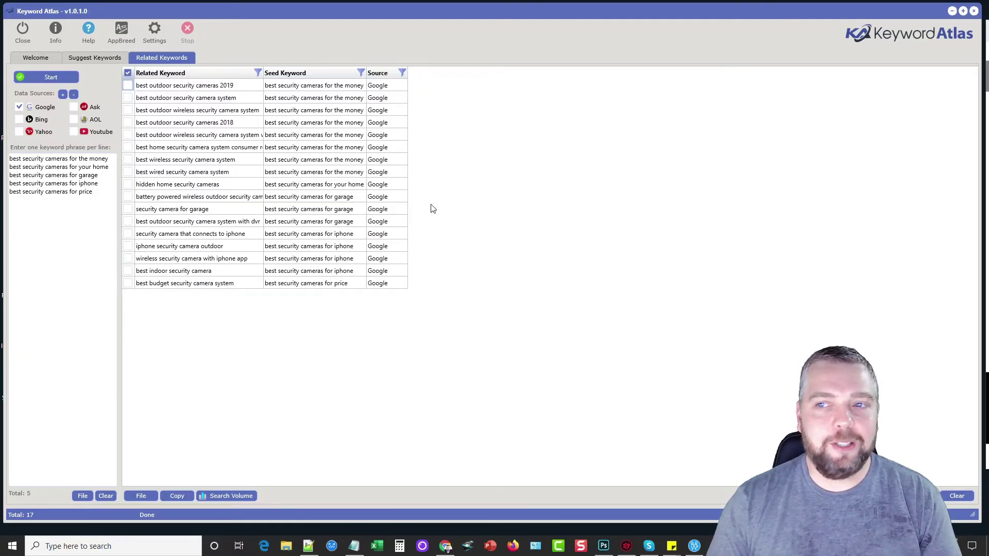
{"action": "left_click", "coordinate": [227, 497]}
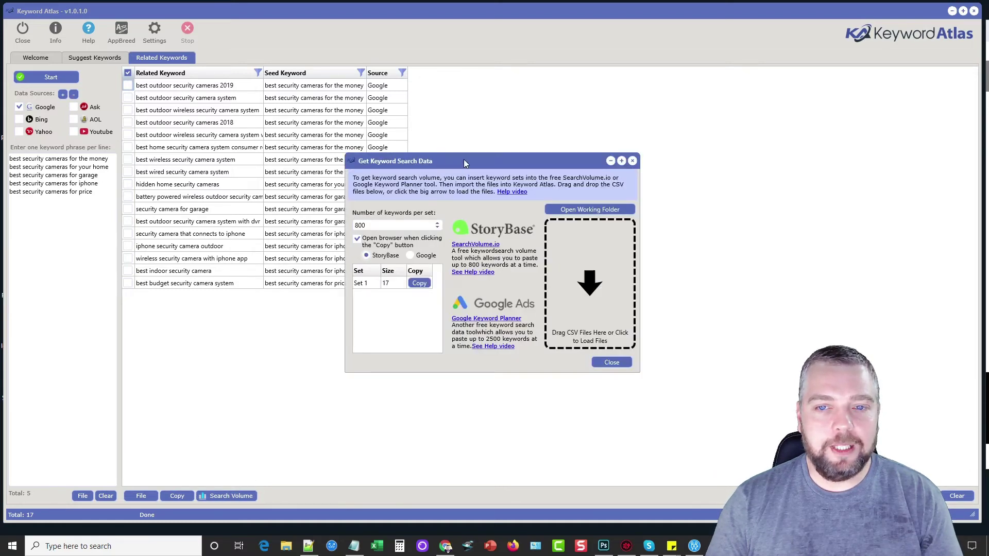
- Close the search data dialog and check every related keyword row
{"action": "left_click", "coordinate": [633, 161]}
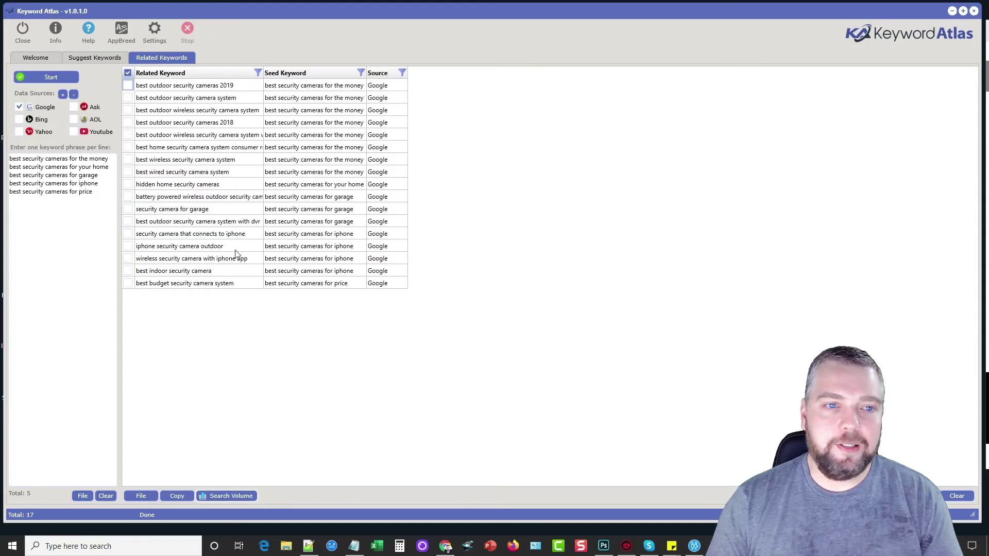
{"action": "left_click", "coordinate": [178, 89]}
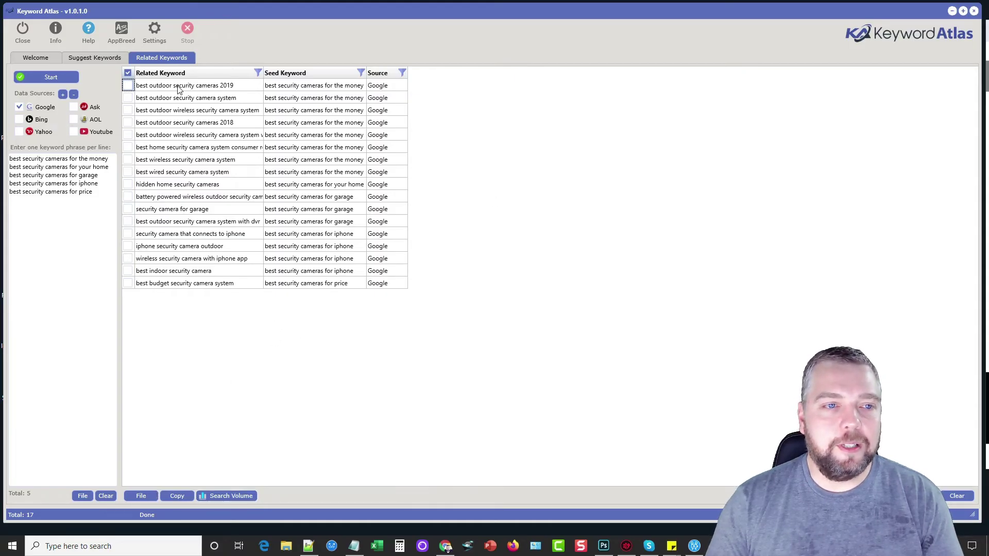
{"action": "left_click", "coordinate": [177, 101]}
{"action": "right_click", "coordinate": [132, 87]}
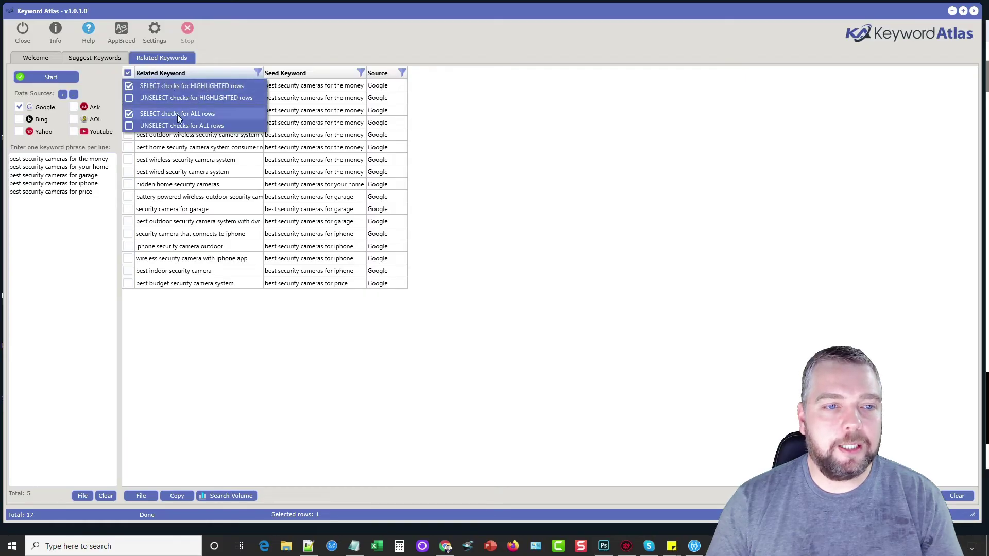
{"action": "left_click", "coordinate": [177, 114]}
- Open the checked related keywords in Google Trends via Google Tools
{"action": "right_click", "coordinate": [173, 85]}
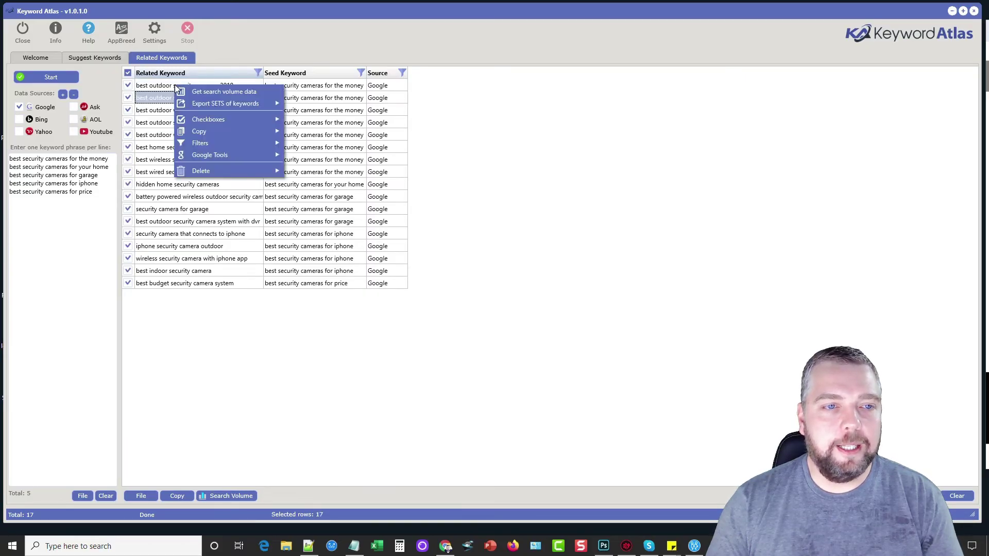
{"action": "mouse_move", "coordinate": [213, 118]}
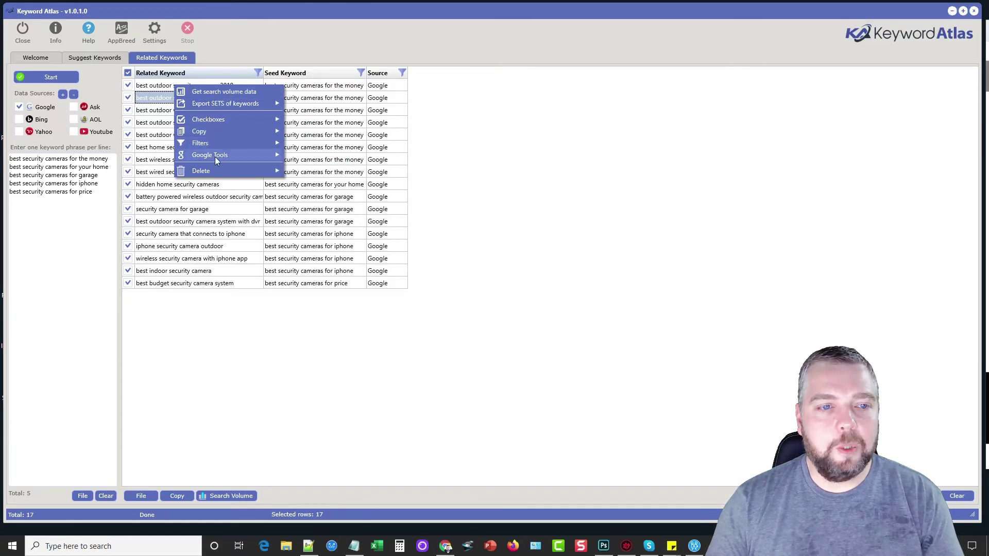
{"action": "mouse_move", "coordinate": [217, 156]}
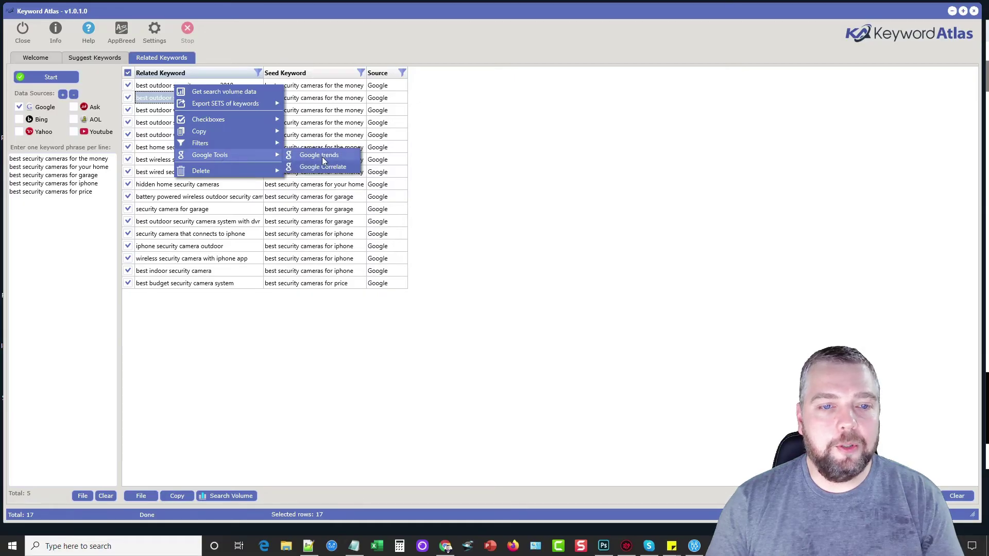
{"action": "left_click", "coordinate": [323, 157]}
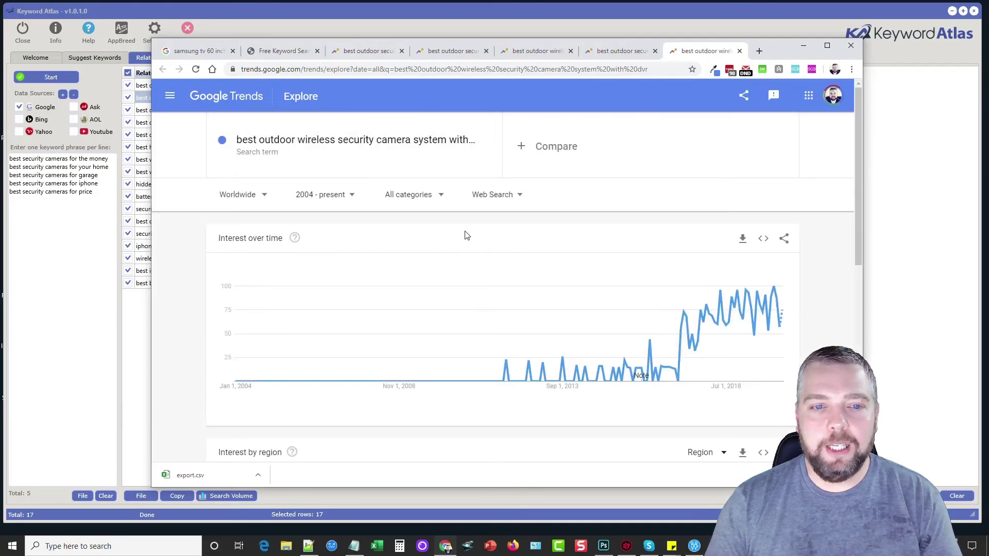
- Compare the Trends charts for the 2019, camera system, wireless system and 2018 keywords
{"action": "key", "text": "ctrl+3"}
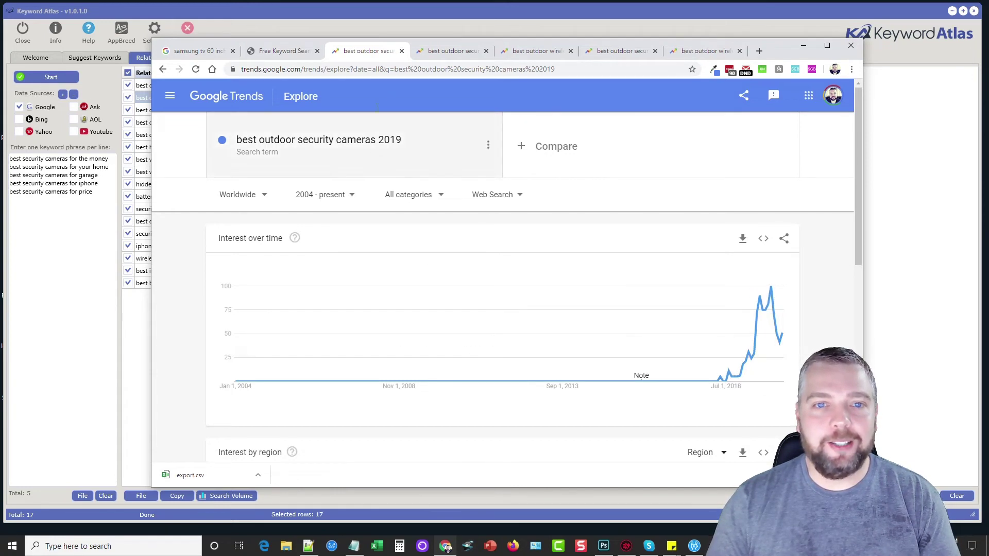
{"action": "left_click", "coordinate": [435, 51]}
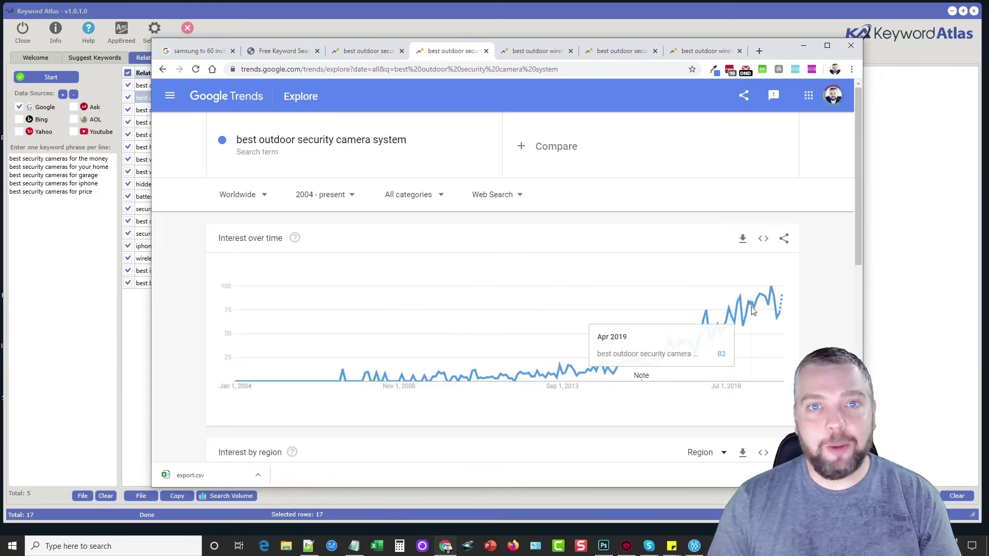
{"action": "left_click", "coordinate": [535, 51]}
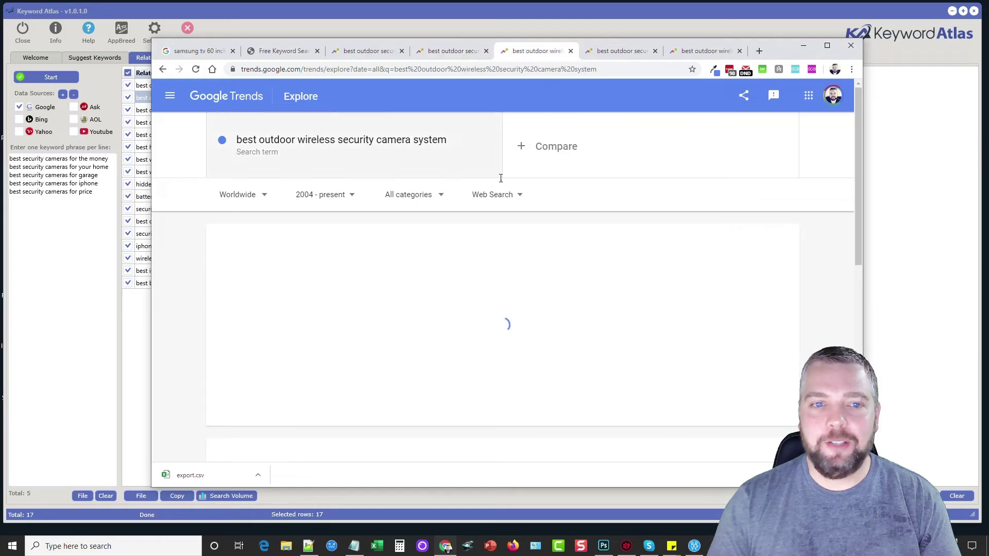
{"action": "left_click", "coordinate": [621, 52]}
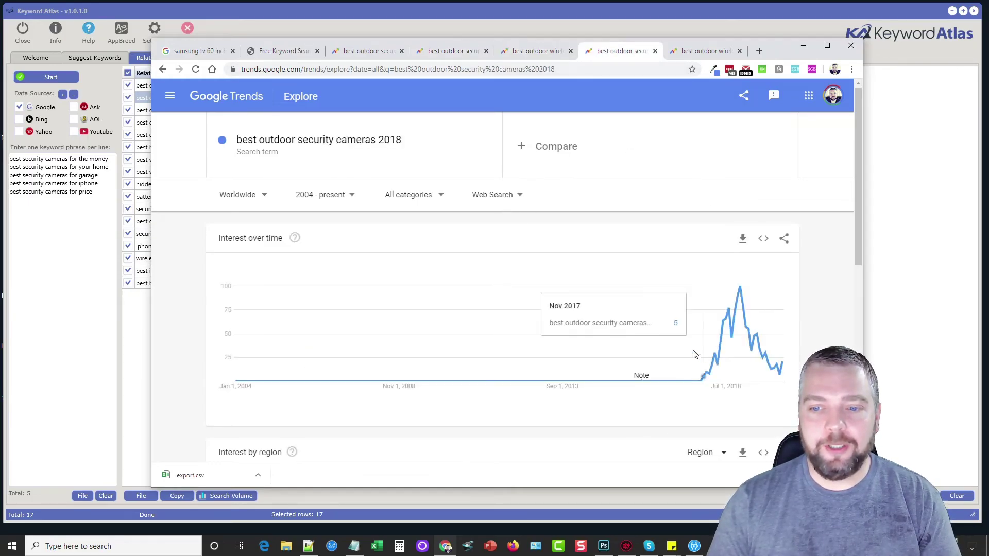
{"action": "left_click", "coordinate": [392, 142]}
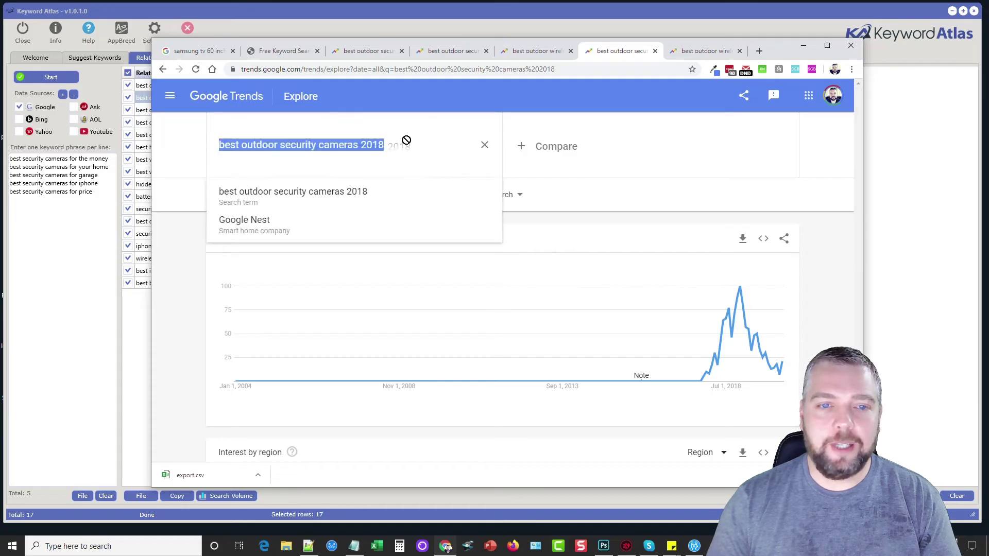
{"action": "left_click", "coordinate": [530, 140]}
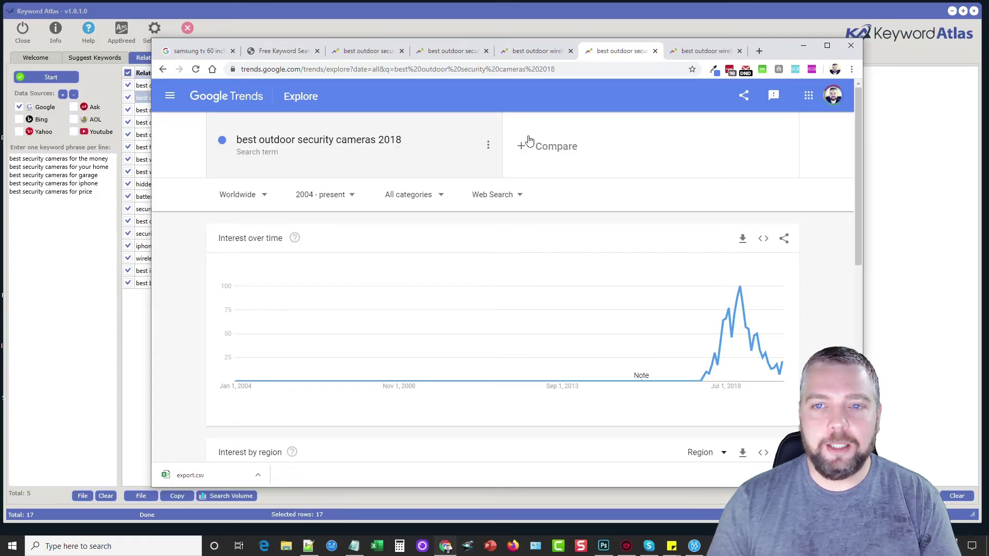
- Close the 'best outdoor security cameras 2018' tab and return to the 2019 chart
{"action": "left_click", "coordinate": [655, 51]}
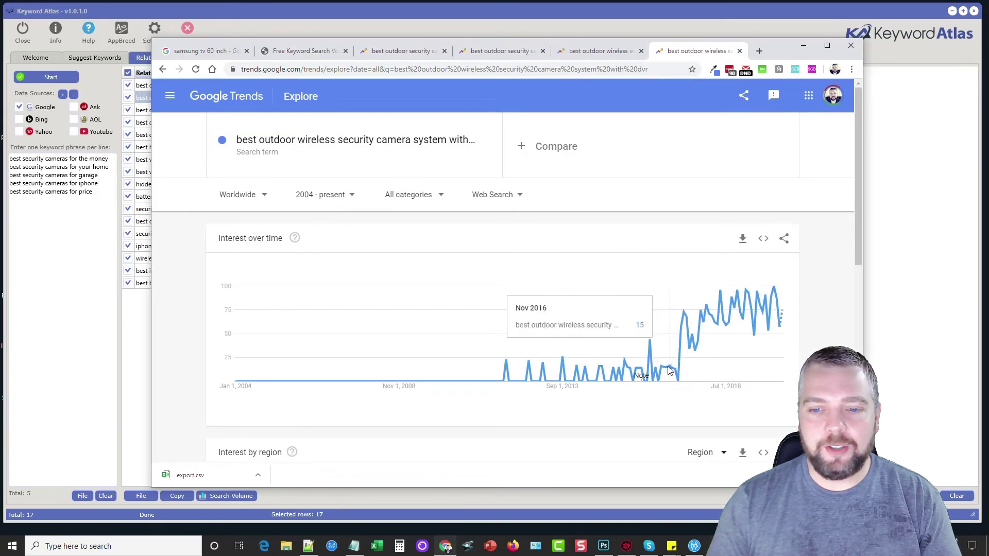
{"action": "left_click", "coordinate": [596, 54]}
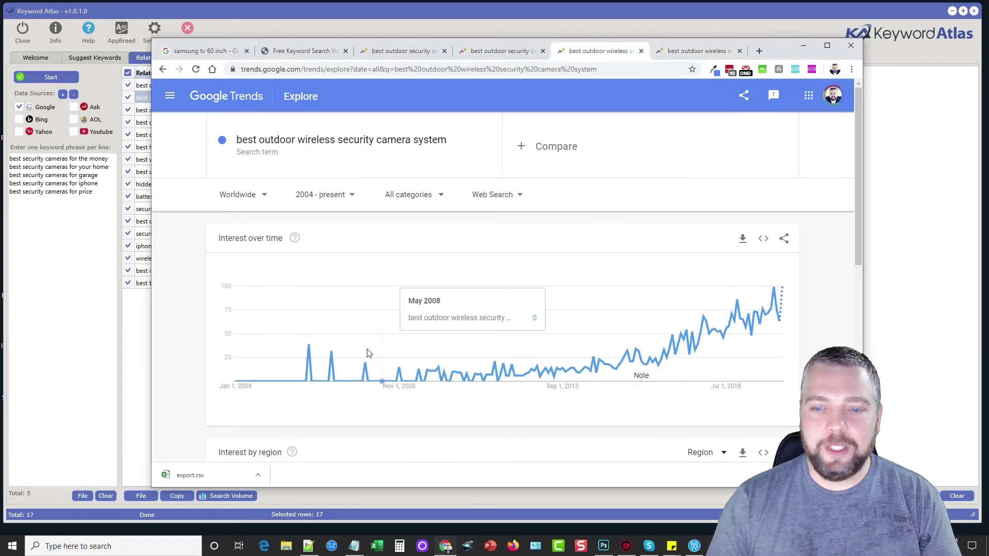
{"action": "left_click", "coordinate": [502, 51]}
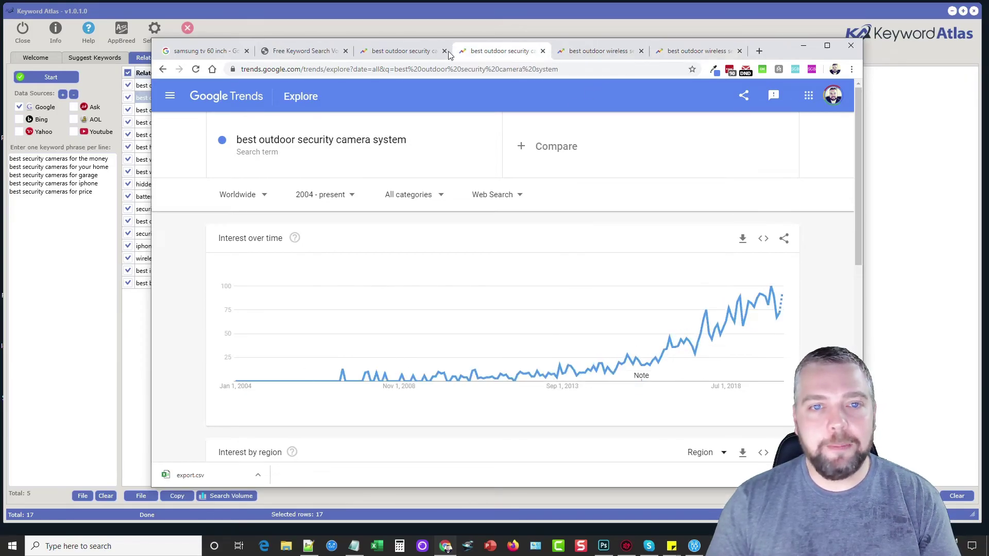
{"action": "left_click", "coordinate": [386, 53]}
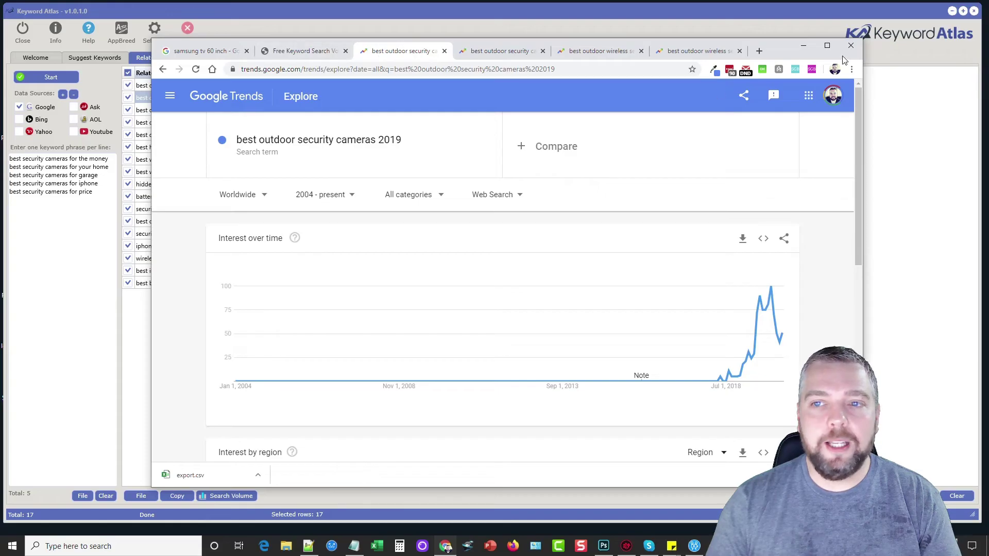
- Move Chrome aside and clear all 545 keywords from the Suggest Keywords table
{"action": "left_click_drag", "start_coordinate": [782, 47], "coordinate": [988, 49]}
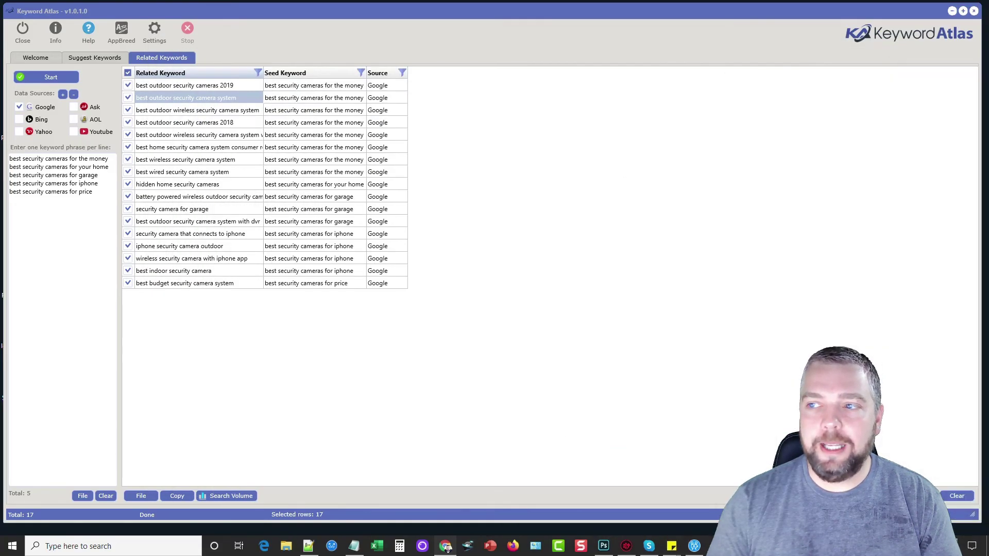
{"action": "left_click", "coordinate": [447, 401]}
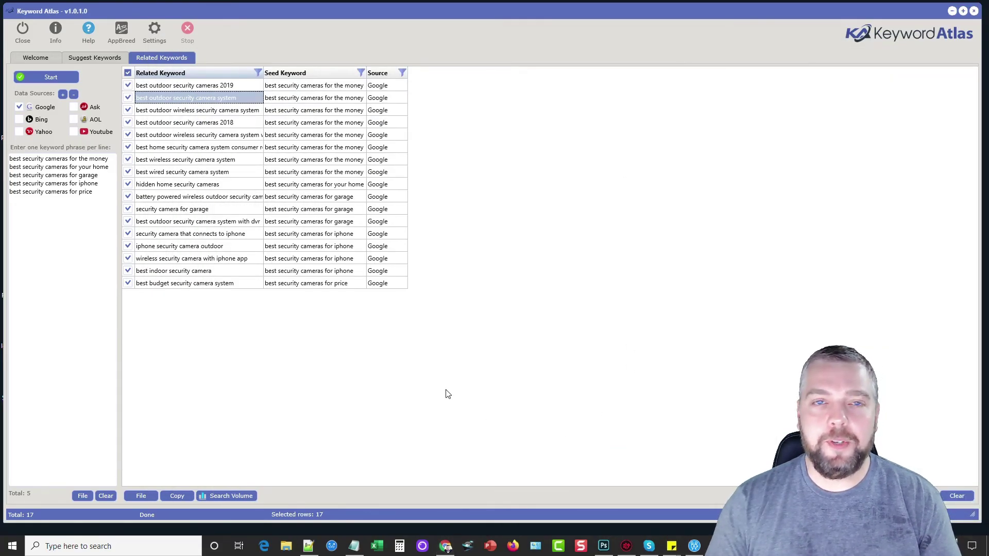
{"action": "left_click", "coordinate": [97, 59]}
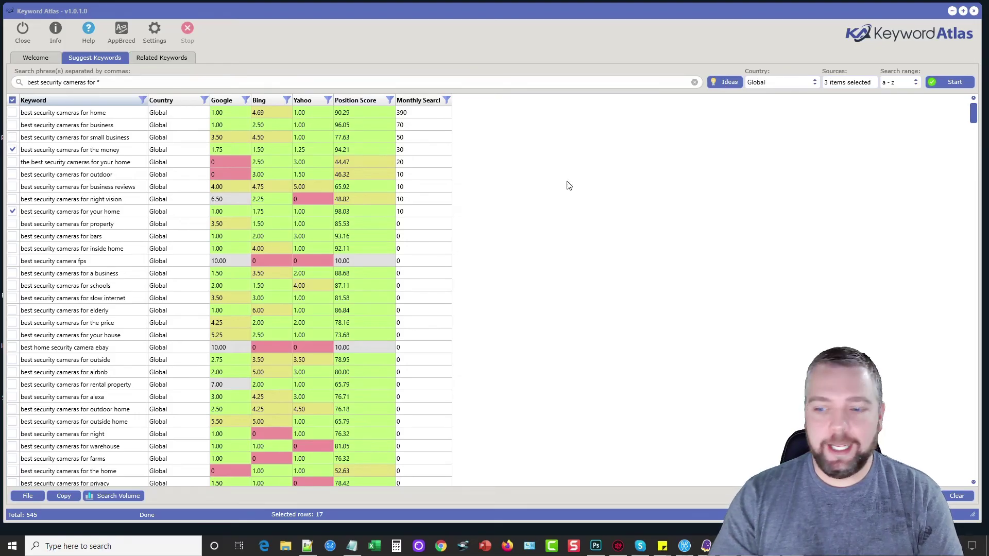
{"action": "left_click", "coordinate": [957, 498]}
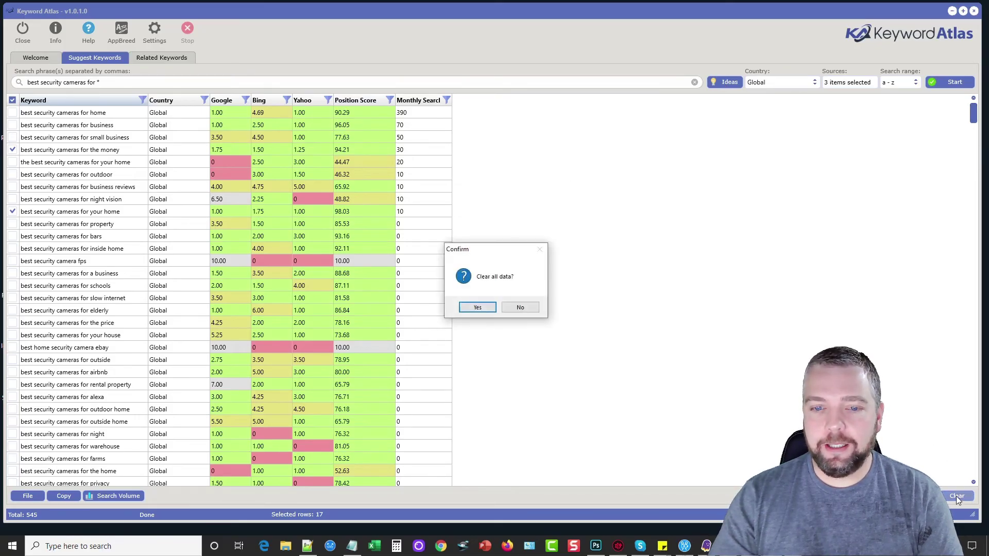
{"action": "key", "text": "Return"}
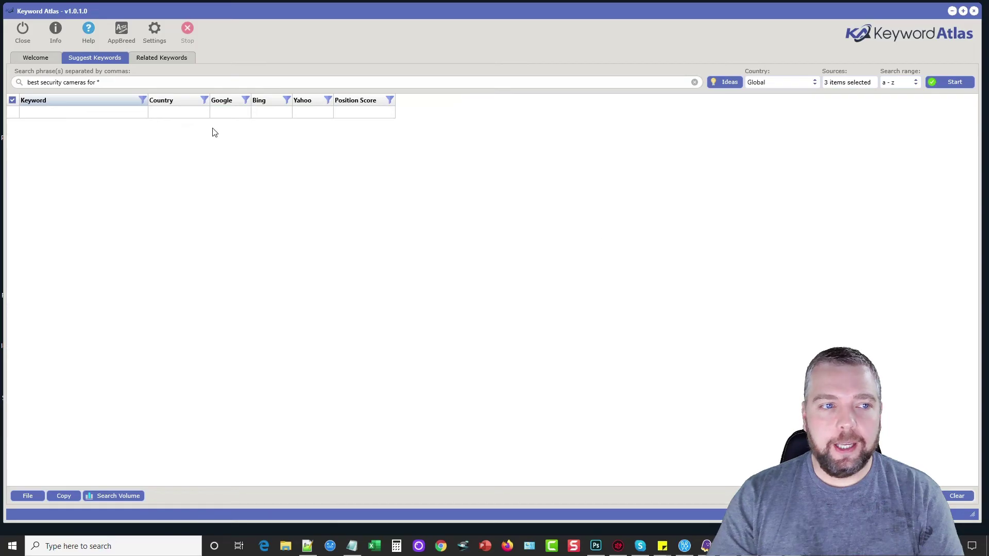
- In the Idea Generator, enter singular 'security camera' and plural 'security cameras'
{"action": "left_click", "coordinate": [729, 82]}
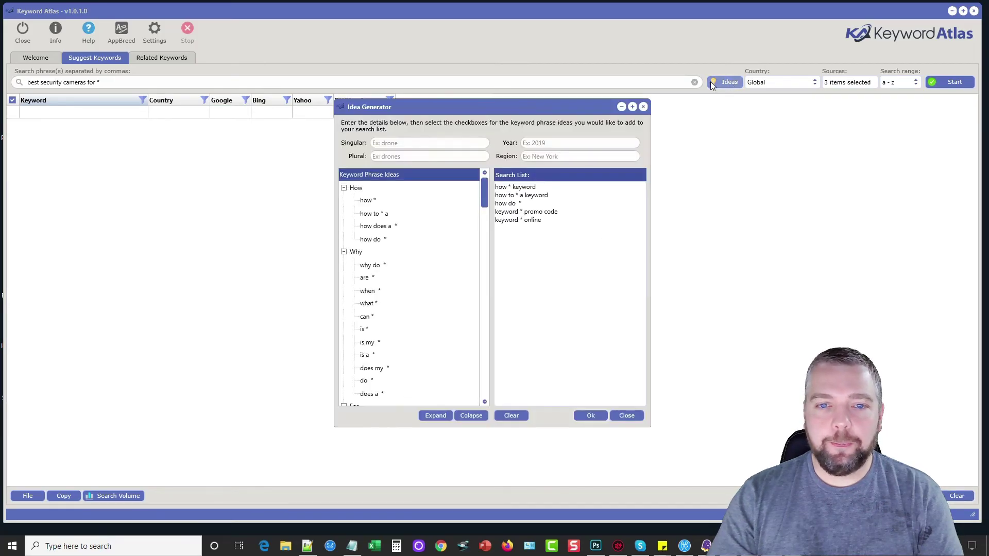
{"action": "left_click", "coordinate": [414, 143]}
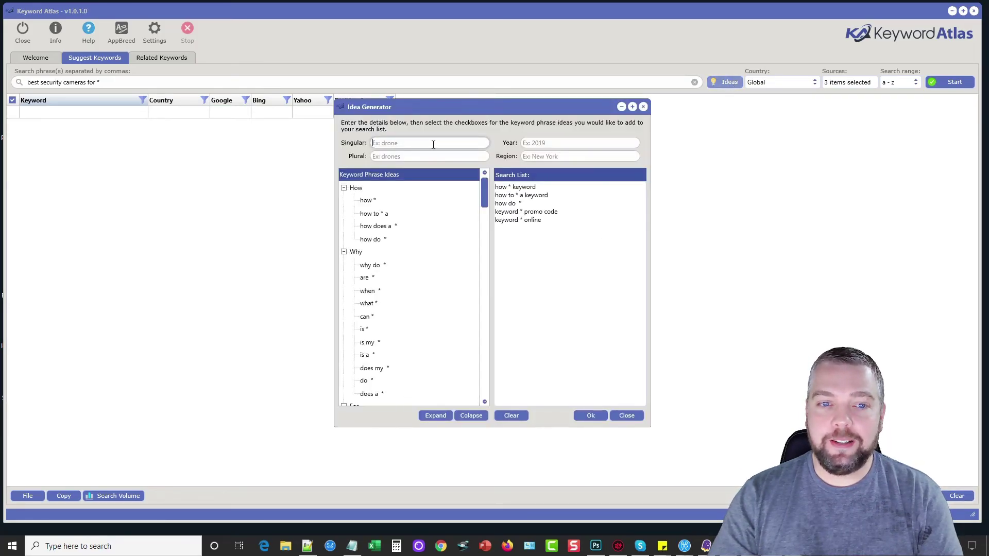
{"action": "left_click", "coordinate": [381, 157]}
{"action": "left_click", "coordinate": [405, 144]}
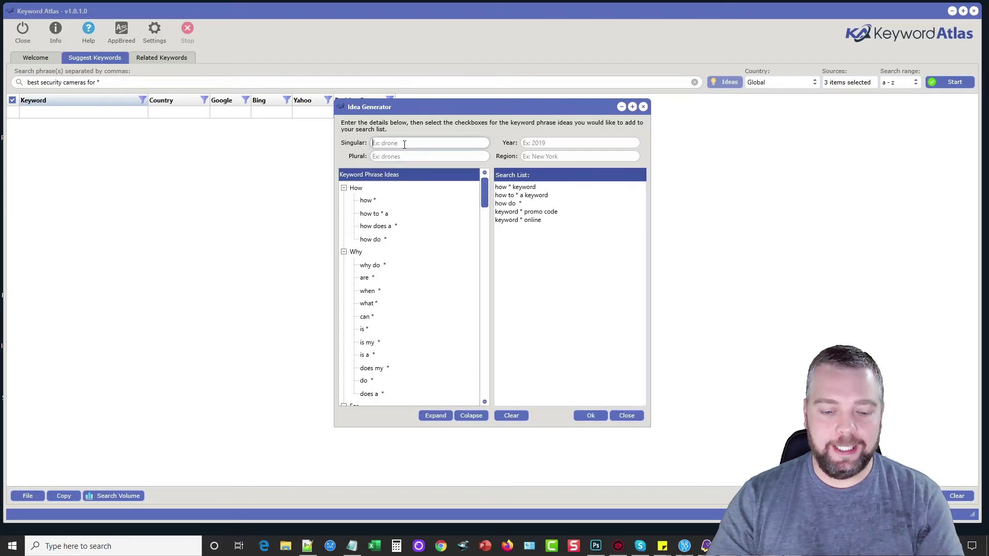
{"action": "type", "text": "secu"}
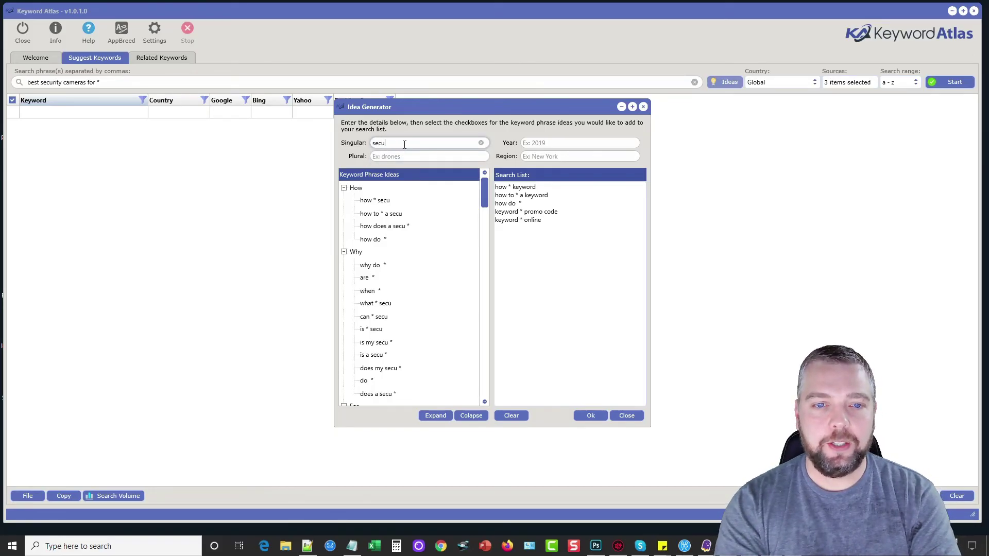
{"action": "type", "text": "ri"}
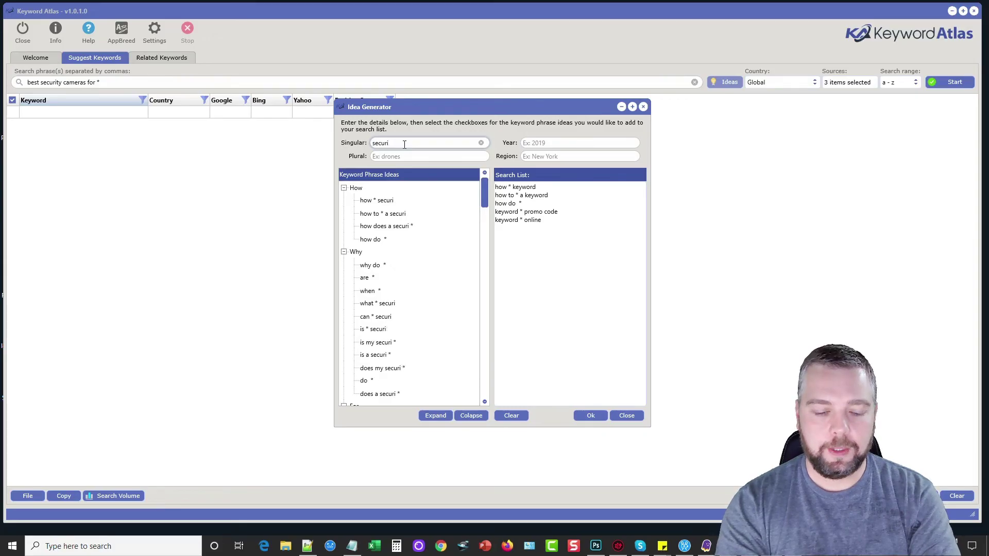
{"action": "type", "text": "ty camera"}
{"action": "key", "text": "ctrl+a"}
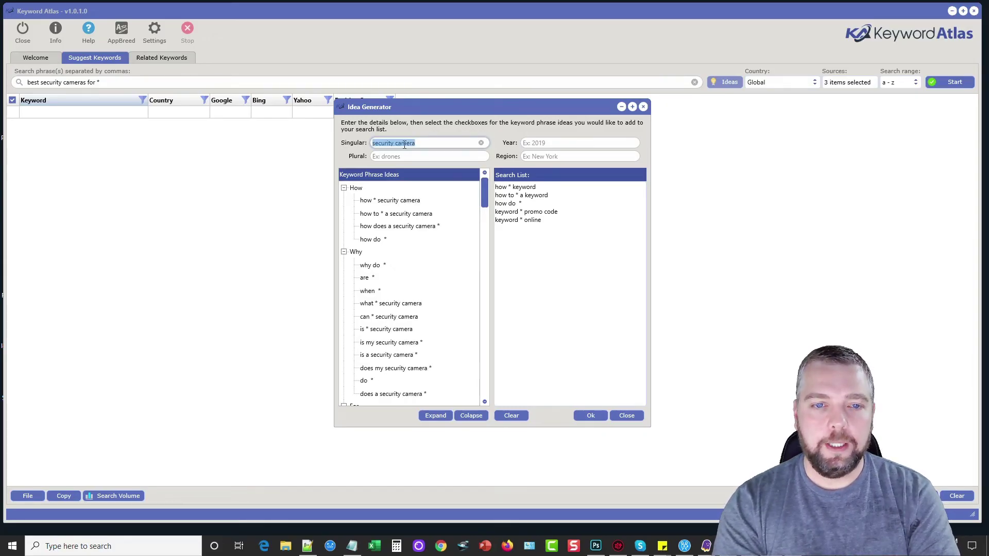
{"action": "key", "text": "Tab"}
{"action": "type", "text": "se"}
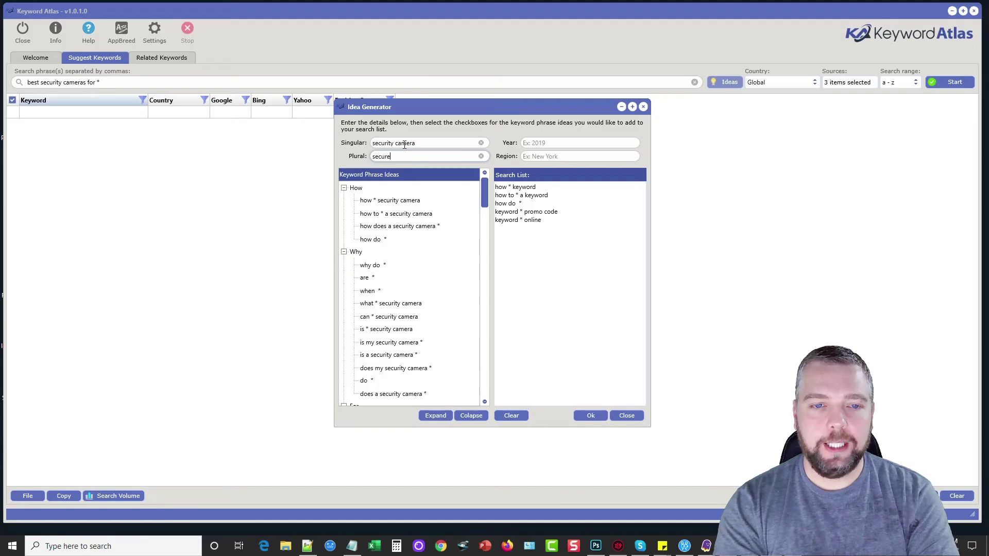
{"action": "type", "text": "curity"}
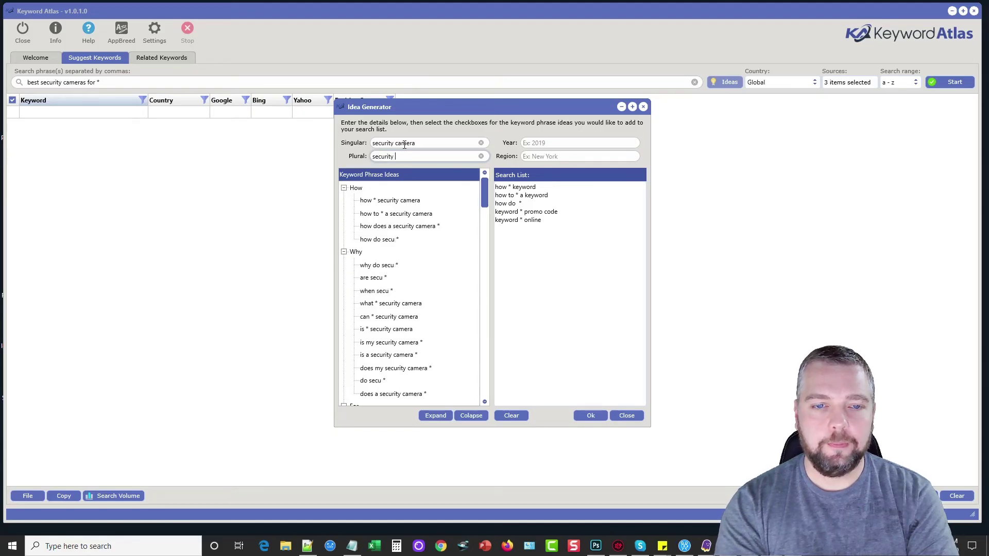
{"action": "type", "text": " cameras"}
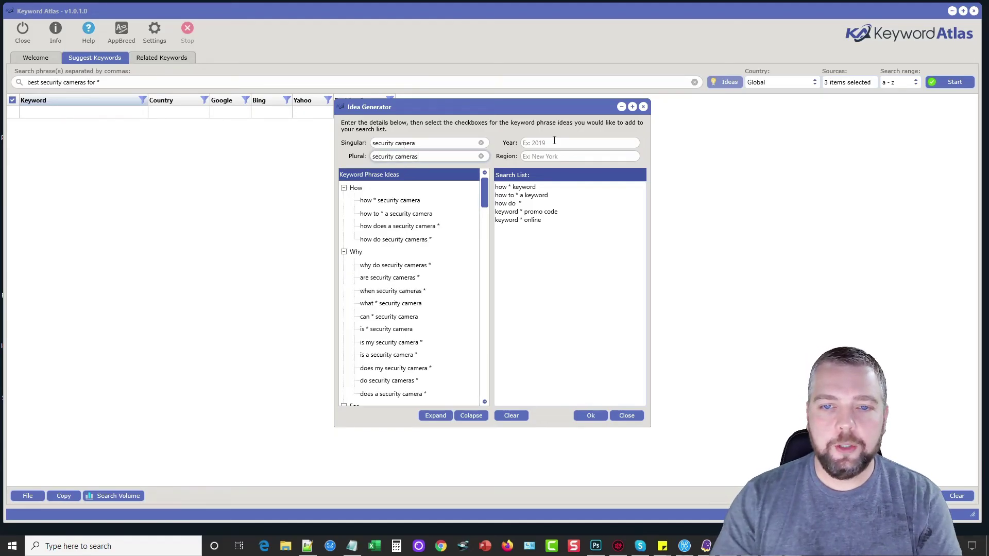
- Delete every line from the Idea Generator's search list
{"action": "left_click", "coordinate": [556, 143]}
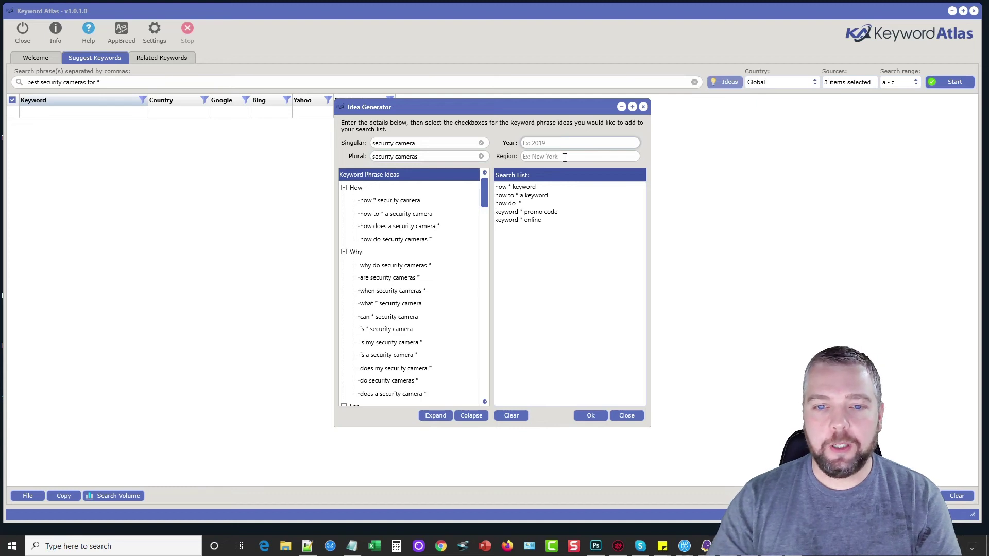
{"action": "left_click", "coordinate": [564, 158]}
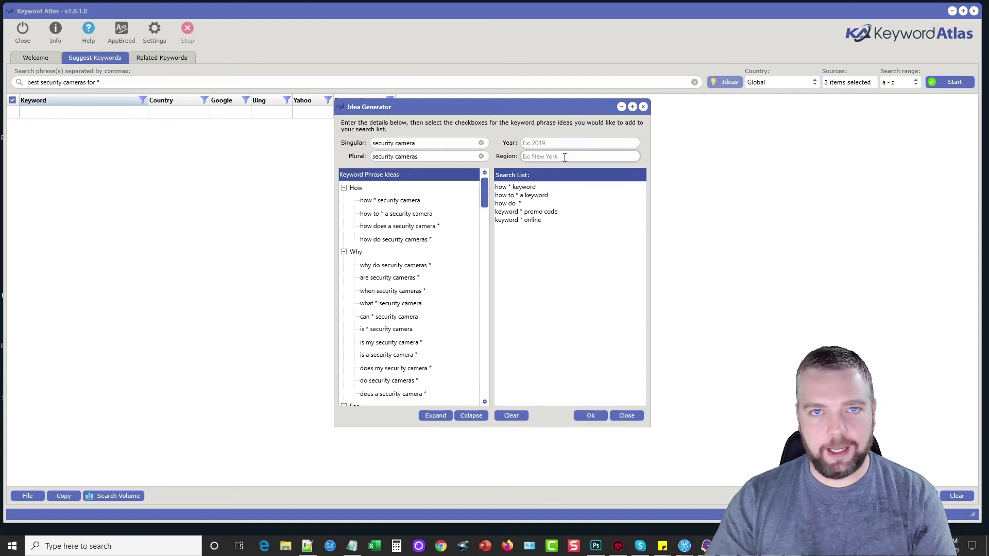
{"action": "left_click", "coordinate": [557, 220]}
{"action": "key", "text": "ctrl+a"}
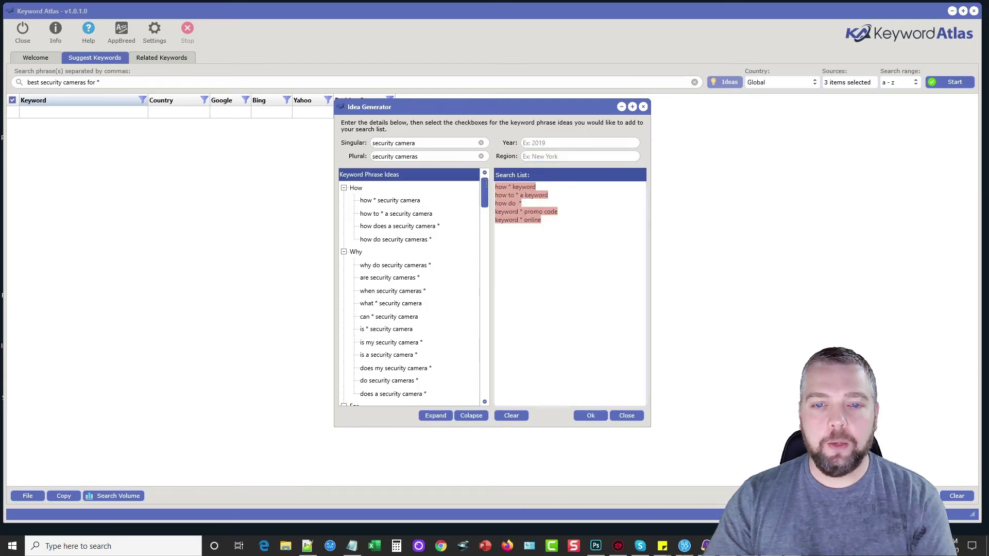
{"action": "key", "text": "Delete"}
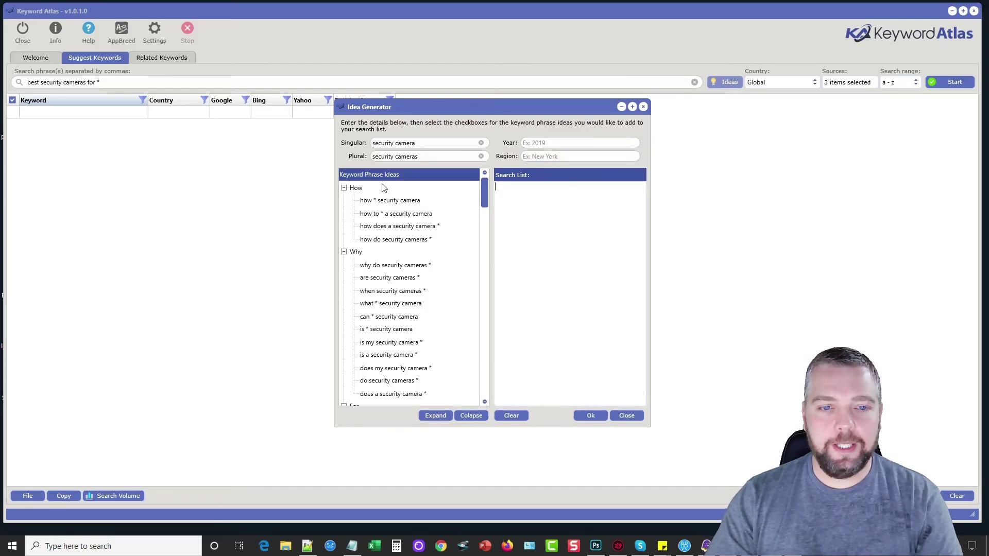
{"action": "left_click", "coordinate": [442, 189]}
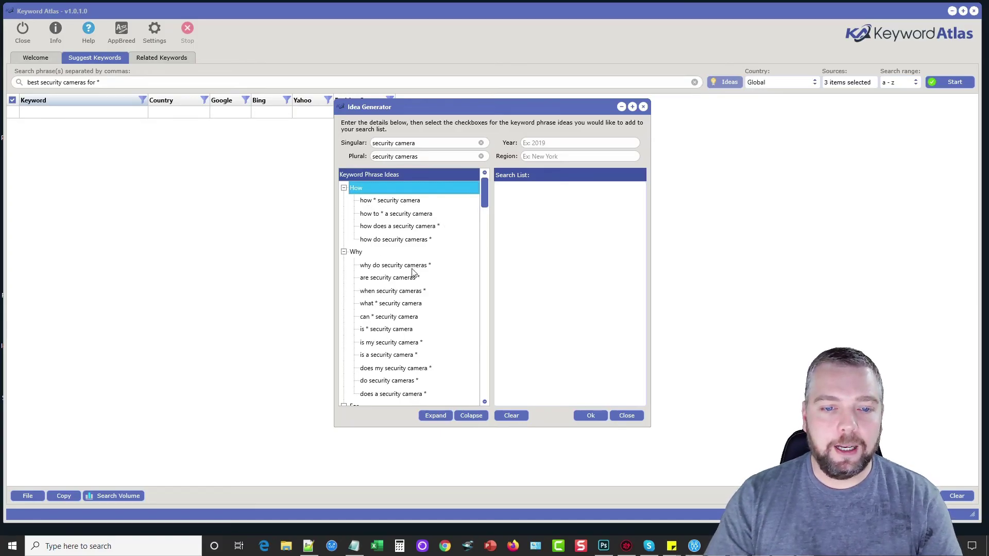
{"action": "scroll", "coordinate": [412, 272], "scroll_direction": "down", "scroll_amount": 1}
{"action": "scroll", "coordinate": [405, 311], "scroll_direction": "down", "scroll_amount": 1}
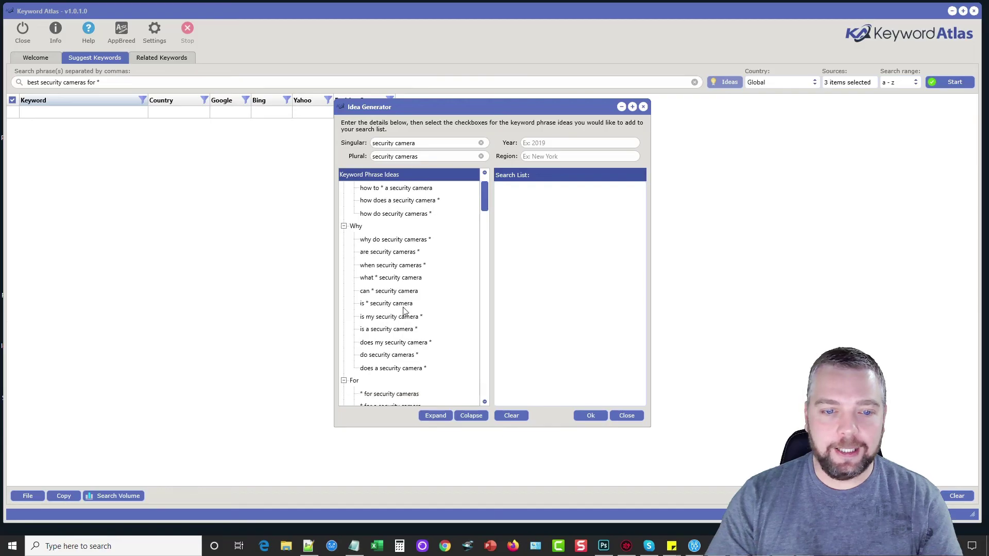
{"action": "scroll", "coordinate": [404, 311], "scroll_direction": "down", "scroll_amount": 10}
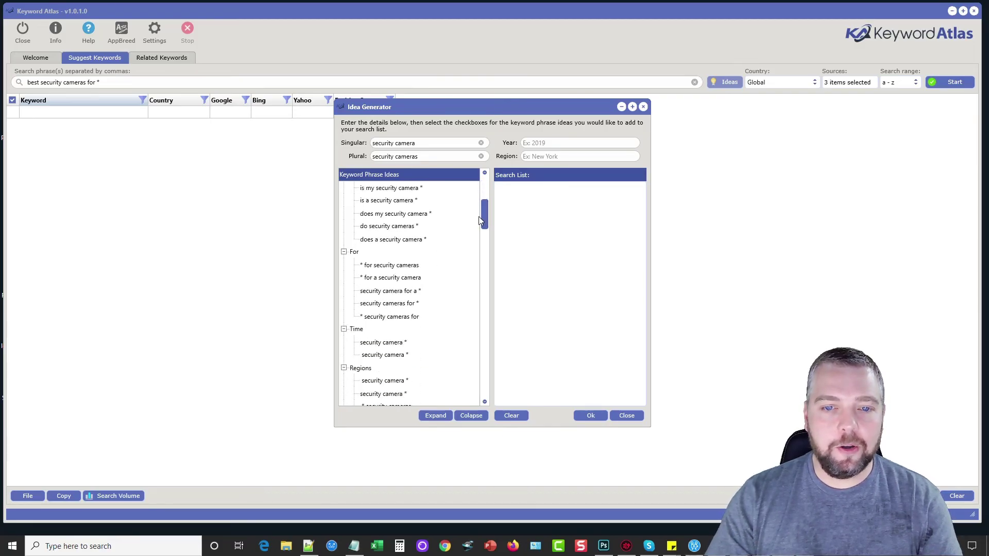
{"action": "scroll", "coordinate": [399, 280], "scroll_direction": "down", "scroll_amount": 12}
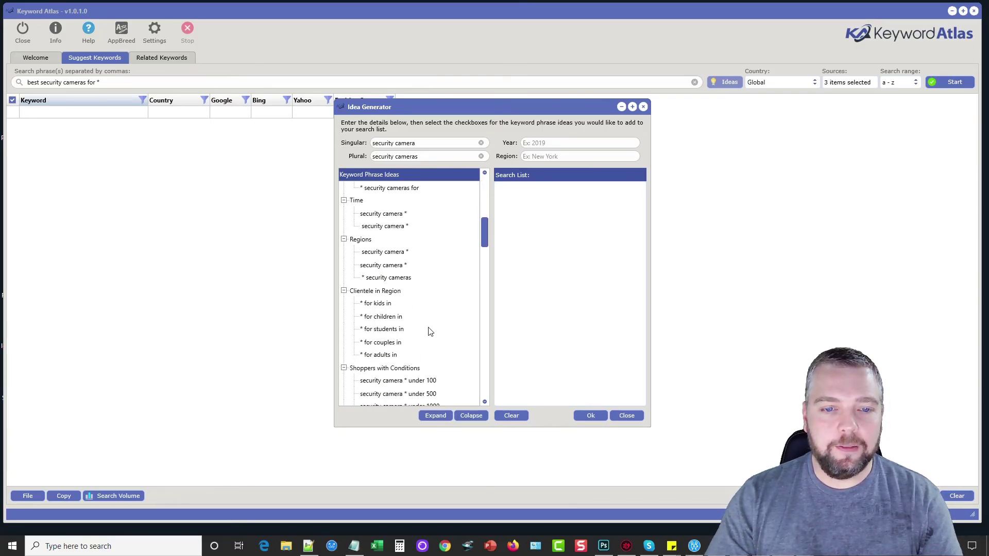
{"action": "scroll", "coordinate": [434, 309], "scroll_direction": "down", "scroll_amount": 1}
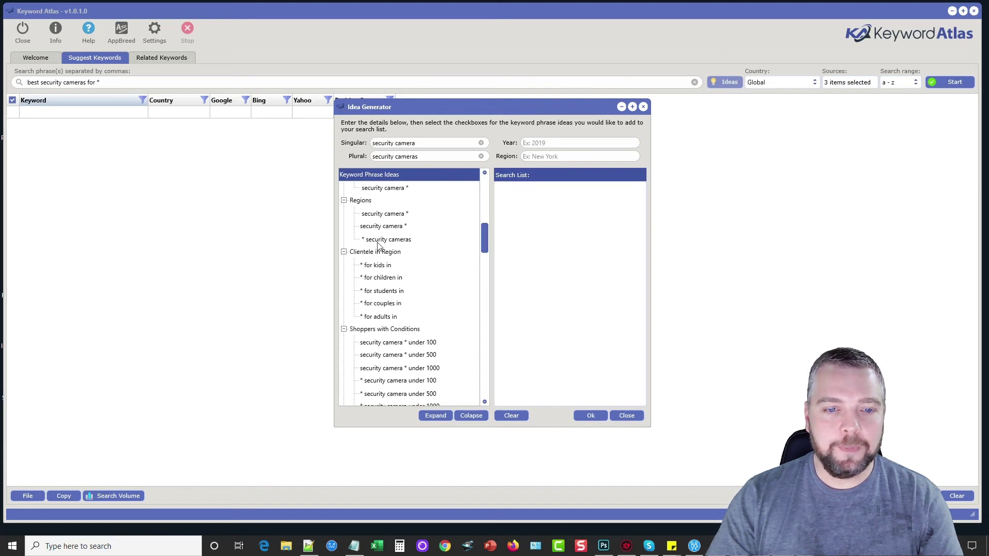
{"action": "scroll", "coordinate": [412, 253], "scroll_direction": "down", "scroll_amount": 3}
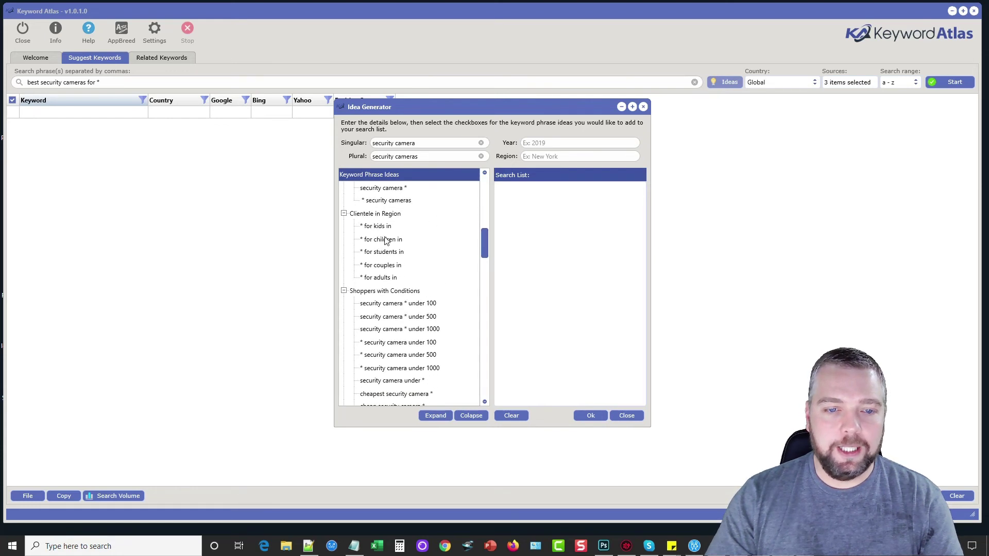
{"action": "scroll", "coordinate": [412, 298], "scroll_direction": "down", "scroll_amount": 3}
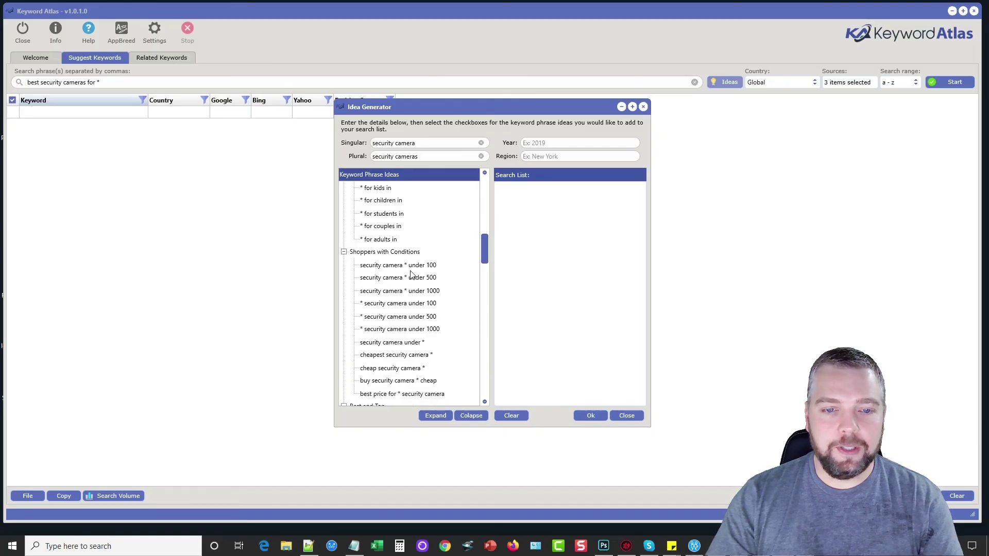
{"action": "scroll", "coordinate": [434, 319], "scroll_direction": "down", "scroll_amount": 5}
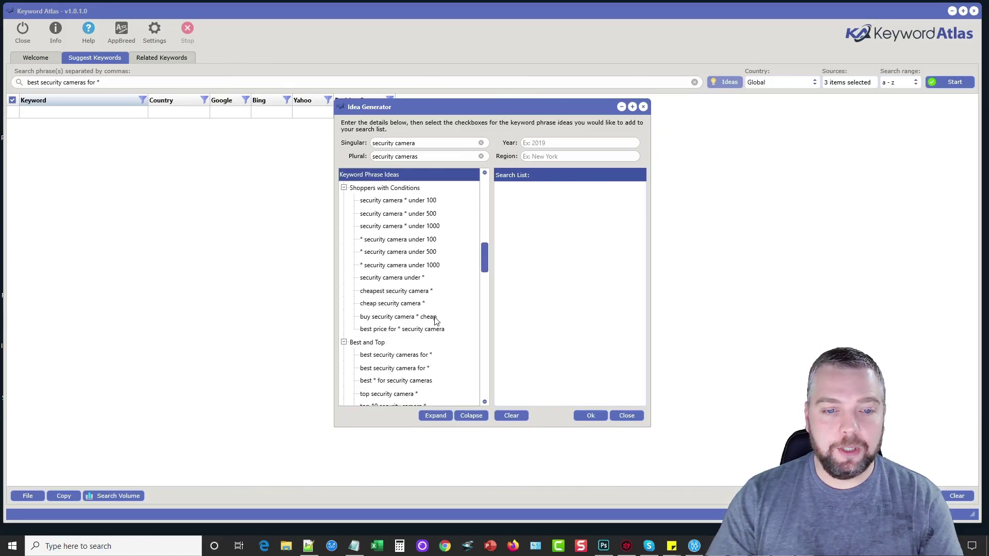
{"action": "scroll", "coordinate": [424, 322], "scroll_direction": "down", "scroll_amount": 5}
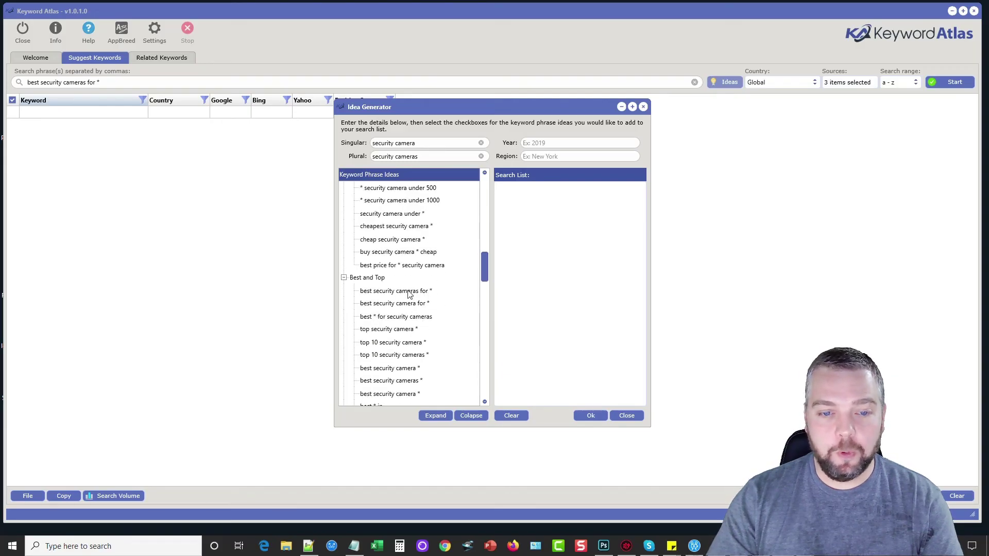
{"action": "scroll", "coordinate": [430, 289], "scroll_direction": "down", "scroll_amount": 14}
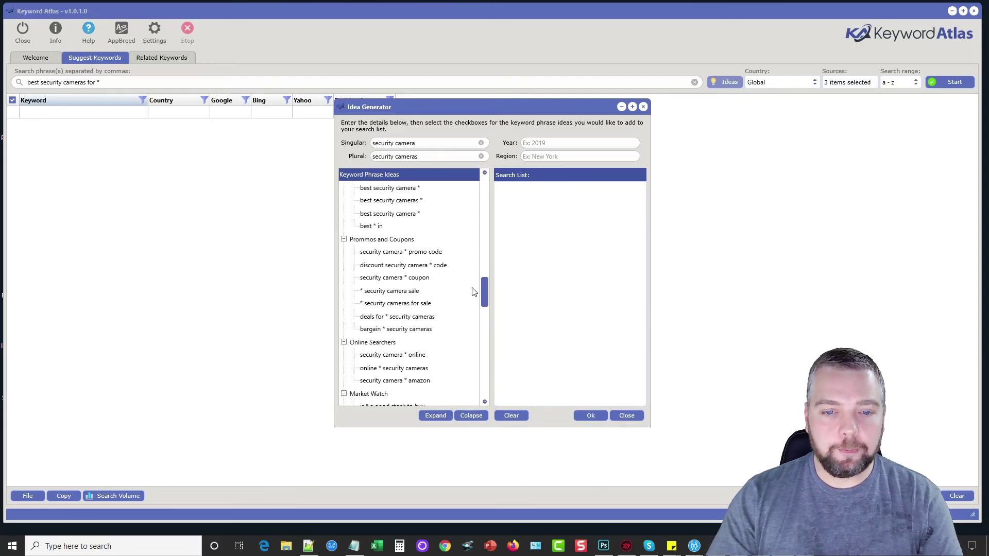
{"action": "left_click_drag", "start_coordinate": [484, 289], "coordinate": [481, 387]}
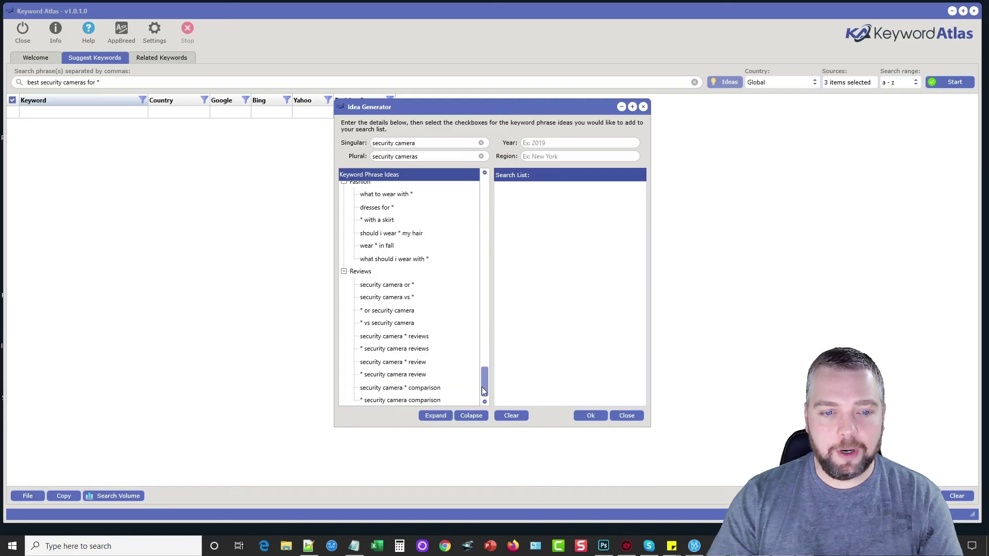
{"action": "double_click", "coordinate": [389, 299]}
- Add 'security camera * amazon', '* coupon' and 'best security cameras *' to the search list
{"action": "scroll", "coordinate": [389, 295], "scroll_direction": "up", "scroll_amount": 3}
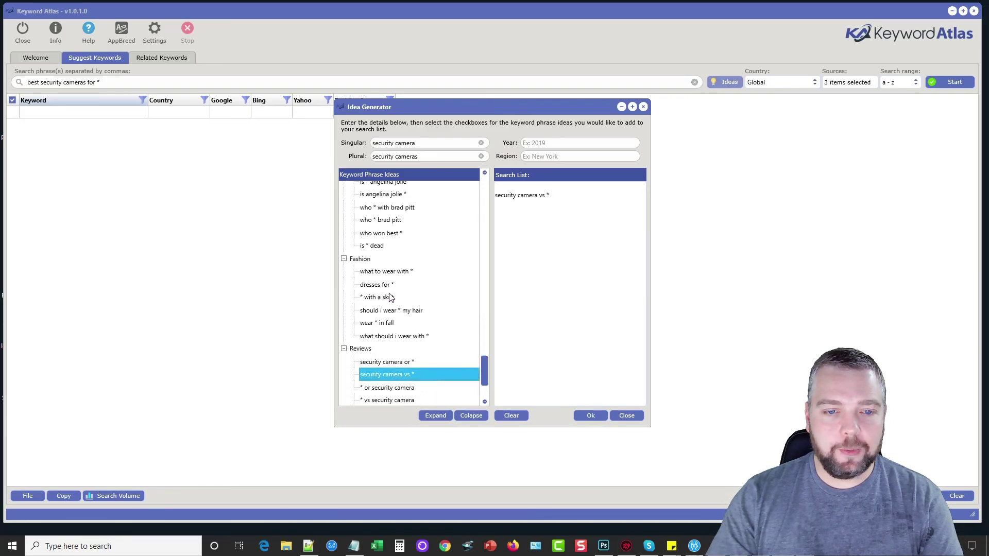
{"action": "scroll", "coordinate": [390, 298], "scroll_direction": "up", "scroll_amount": 2}
{"action": "scroll", "coordinate": [402, 304], "scroll_direction": "up", "scroll_amount": 1}
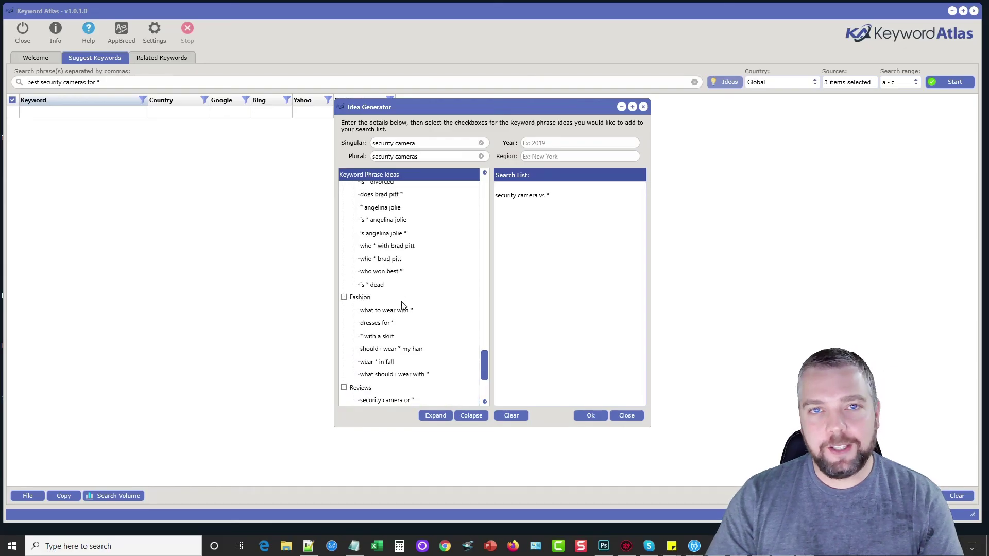
{"action": "scroll", "coordinate": [401, 320], "scroll_direction": "up", "scroll_amount": 1}
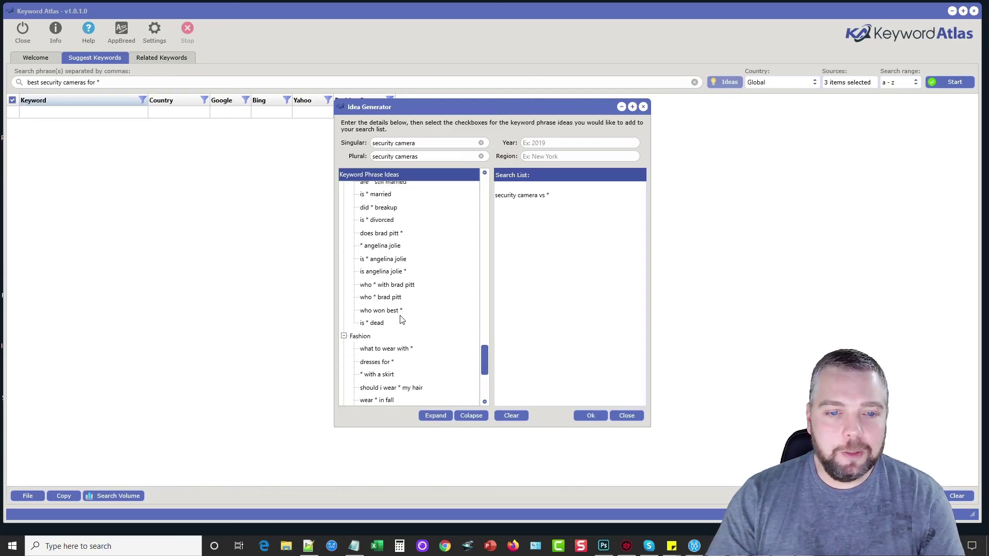
{"action": "scroll", "coordinate": [402, 319], "scroll_direction": "up", "scroll_amount": 5}
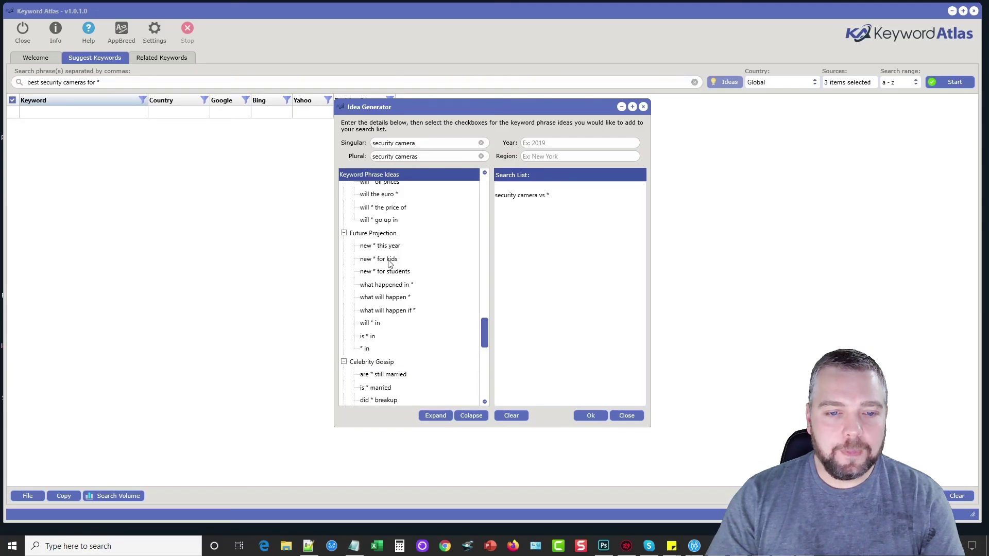
{"action": "scroll", "coordinate": [392, 268], "scroll_direction": "up", "scroll_amount": 5}
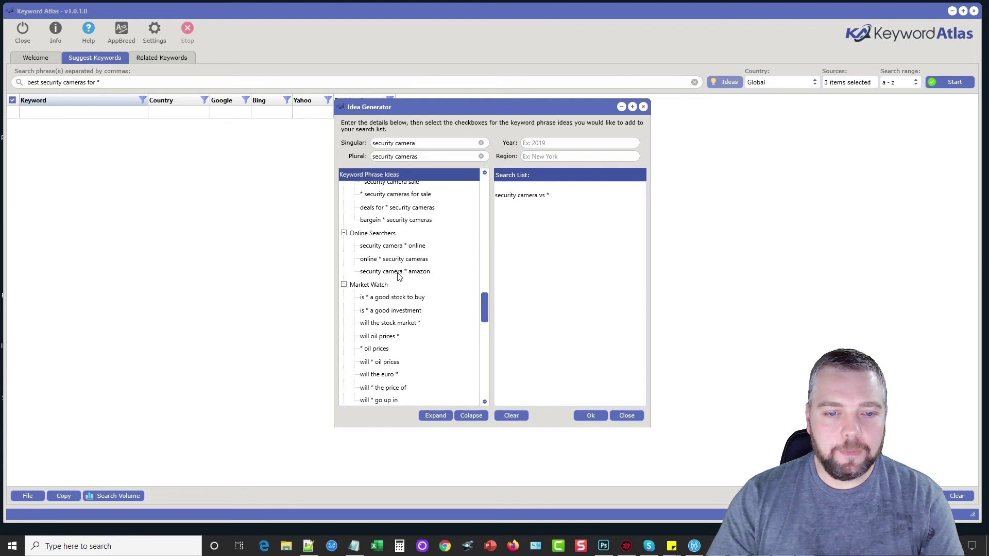
{"action": "left_click", "coordinate": [397, 273]}
{"action": "scroll", "coordinate": [397, 294], "scroll_direction": "up", "scroll_amount": 3}
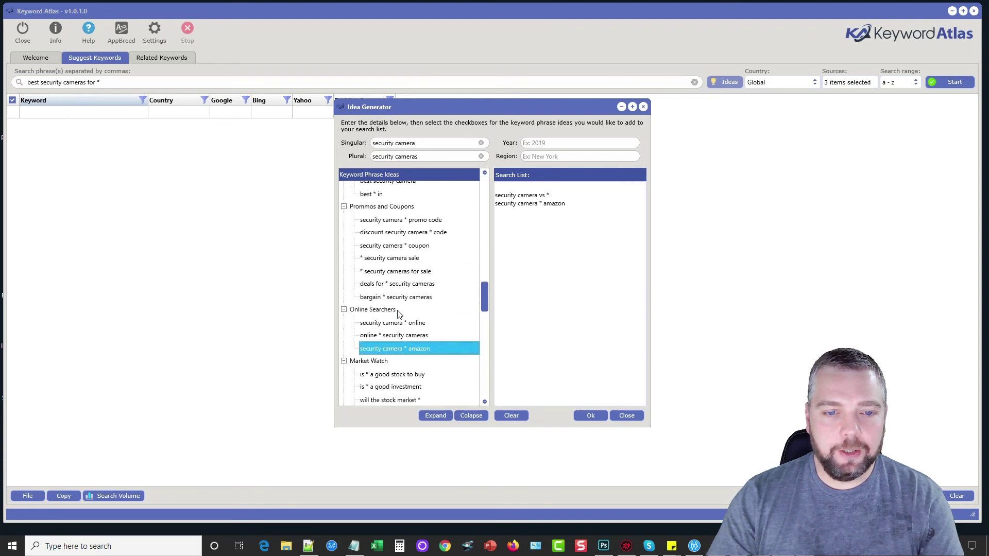
{"action": "left_click", "coordinate": [400, 246]}
{"action": "scroll", "coordinate": [402, 278], "scroll_direction": "up", "scroll_amount": 3}
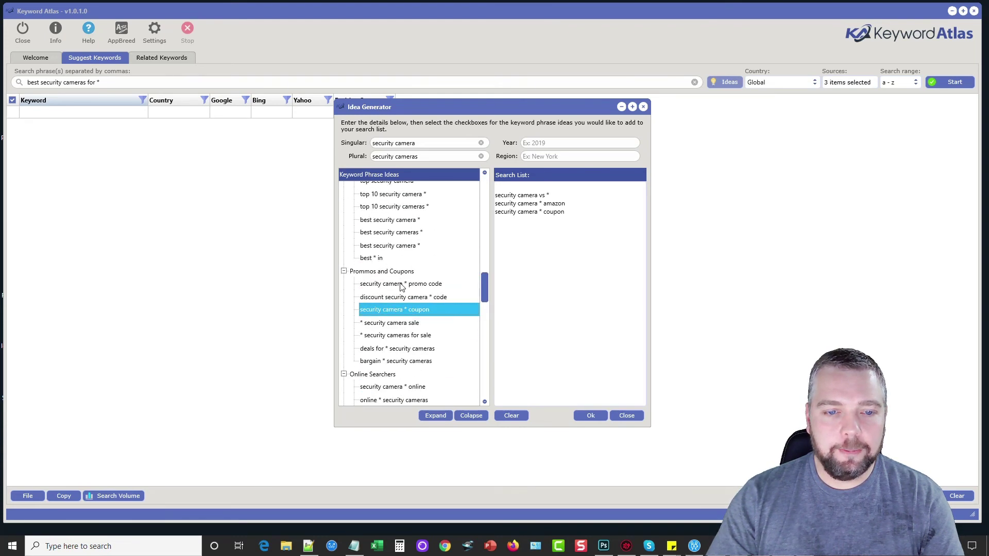
{"action": "scroll", "coordinate": [402, 287], "scroll_direction": "up", "scroll_amount": 2}
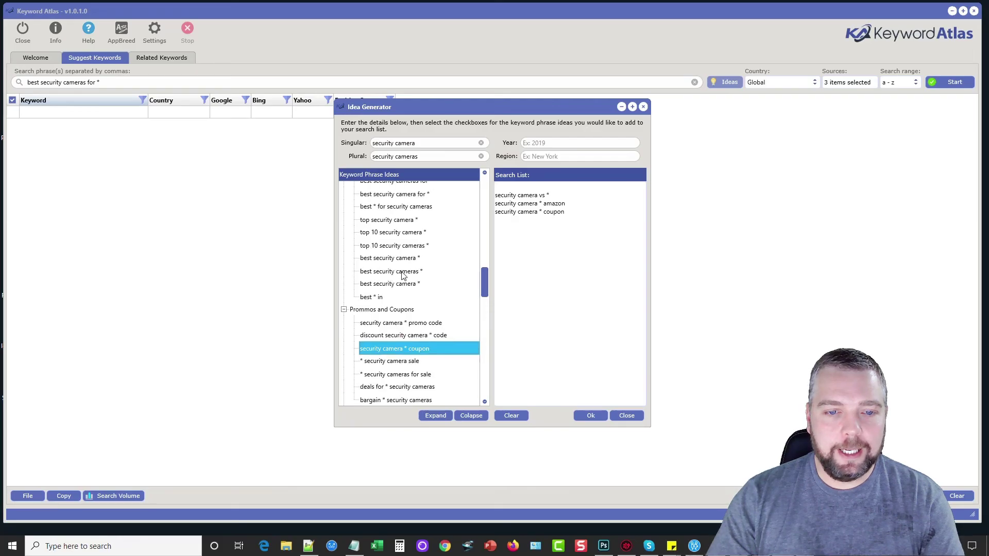
{"action": "left_click", "coordinate": [403, 273]}
- Add the top 10, under 100 and how-to phrases, then apply and start searching
{"action": "left_click", "coordinate": [406, 235]}
{"action": "scroll", "coordinate": [412, 237], "scroll_direction": "up", "scroll_amount": 9}
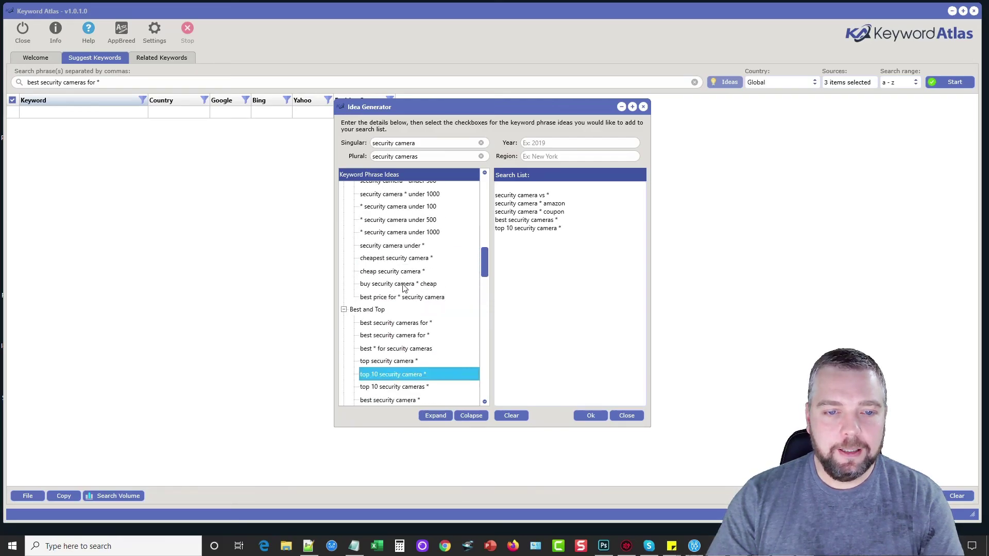
{"action": "left_click", "coordinate": [417, 235]}
{"action": "scroll", "coordinate": [402, 309], "scroll_direction": "up", "scroll_amount": 12}
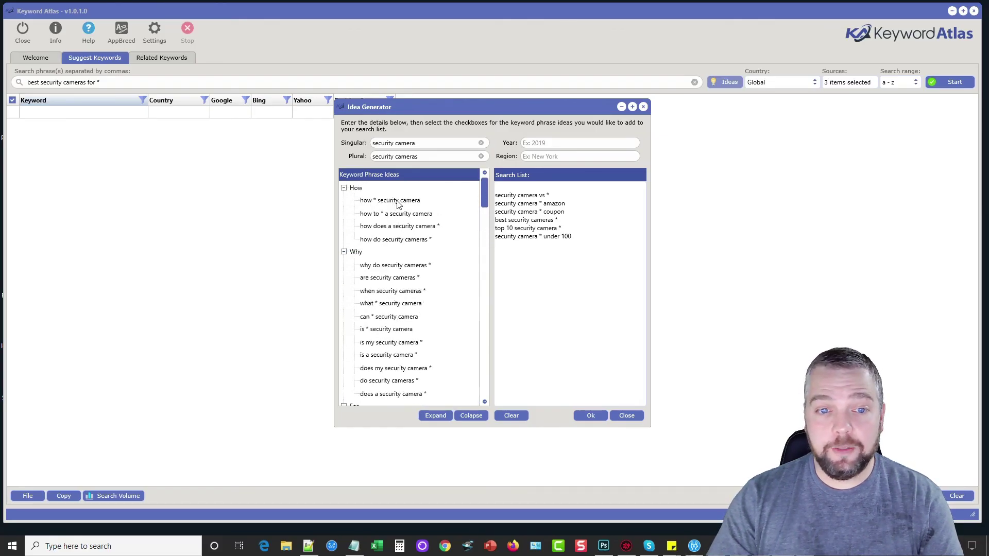
{"action": "left_click", "coordinate": [395, 201]}
{"action": "left_click", "coordinate": [402, 214]}
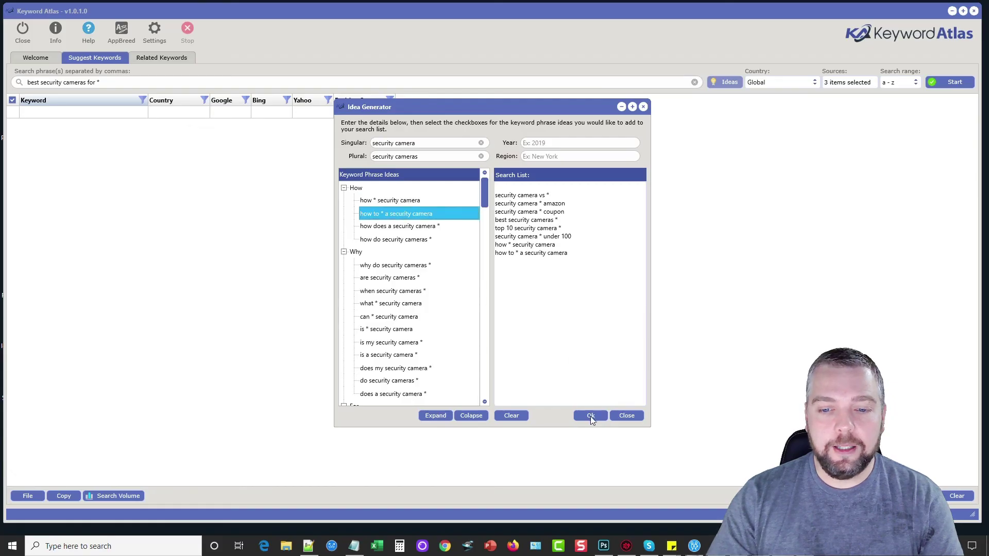
{"action": "left_click", "coordinate": [590, 416]}
{"action": "left_click", "coordinate": [953, 83]}
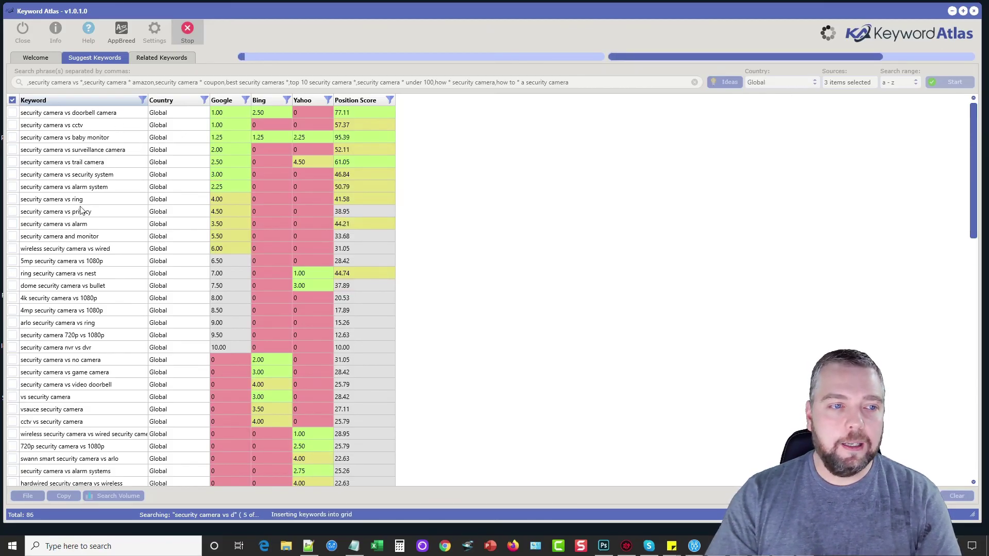
- Review the security camera keyword results as the grid grows to 132 keywords
{"action": "left_click", "coordinate": [75, 311]}
{"action": "scroll", "coordinate": [80, 340], "scroll_direction": "down", "scroll_amount": 1}
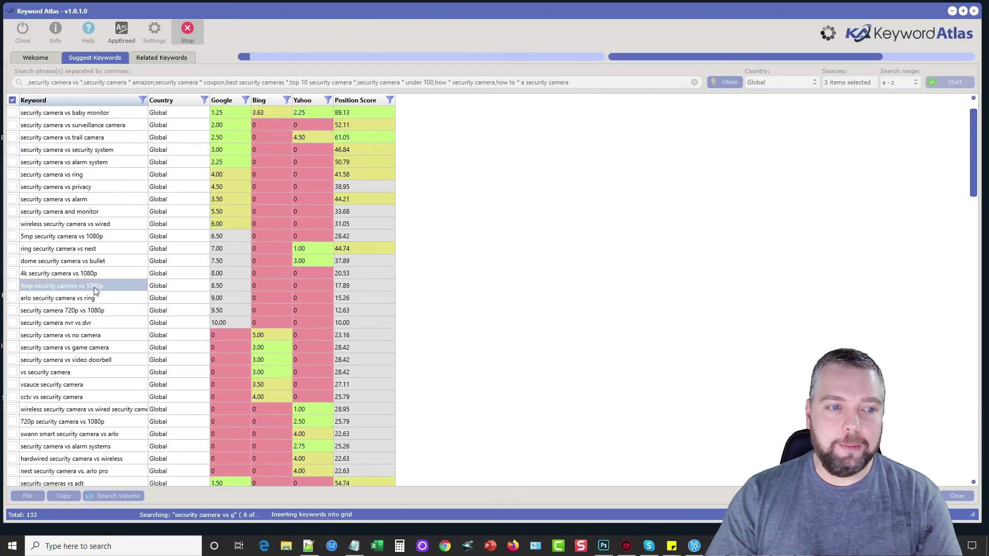